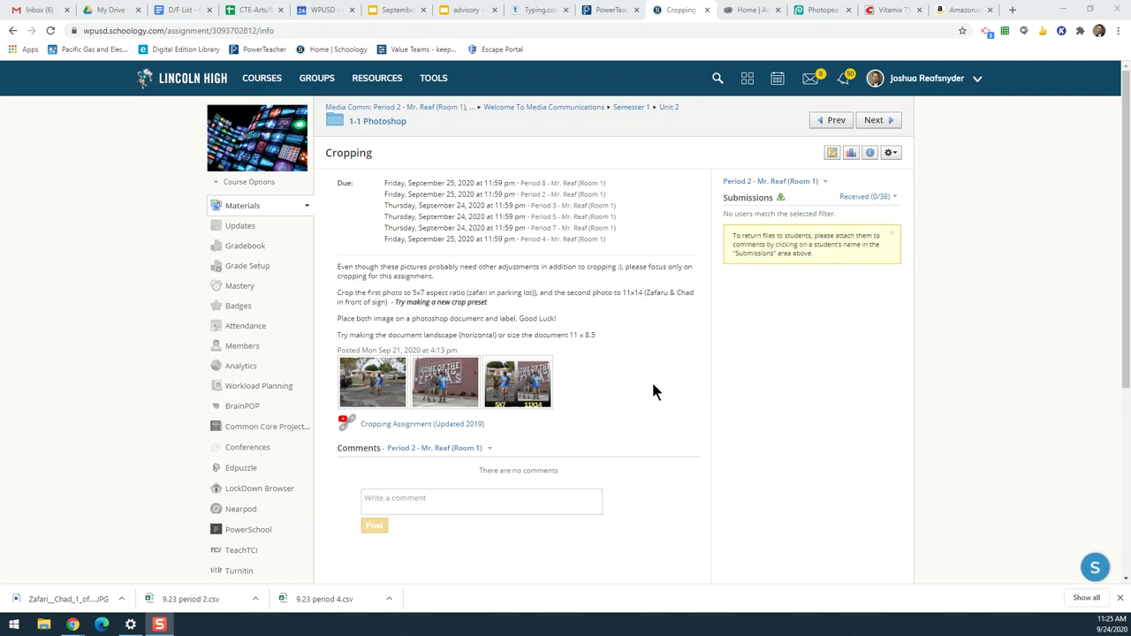
Step: Switch to Photopea and reload the site, discarding the unsaved open projects
{"action": "left_click", "coordinate": [817, 11]}
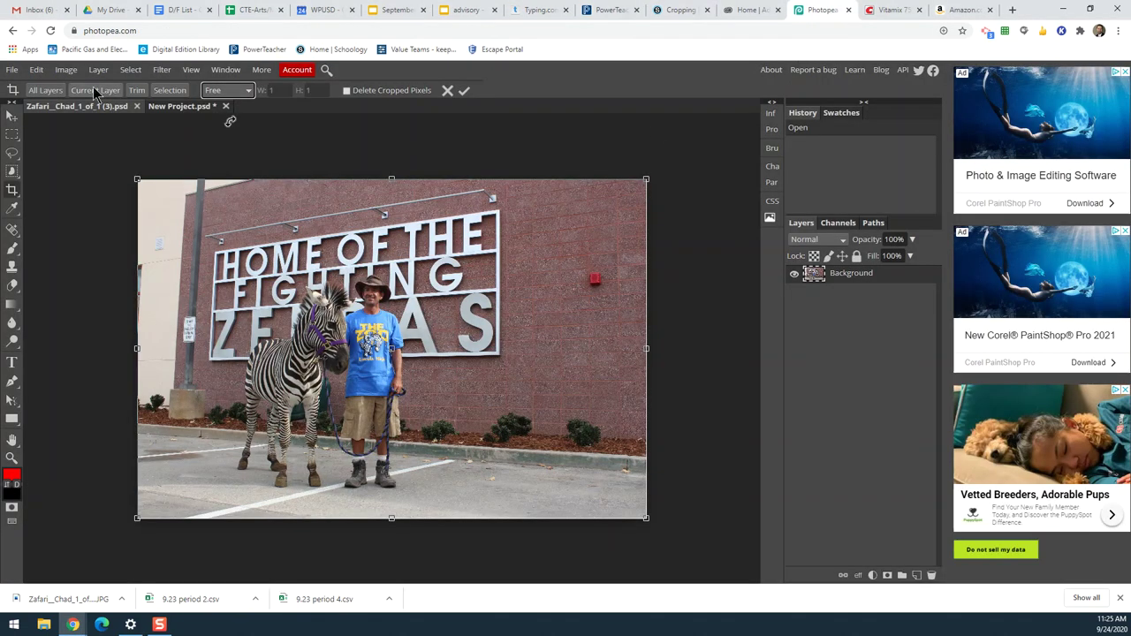
{"action": "left_click", "coordinate": [157, 29]}
{"action": "key", "text": "Return"}
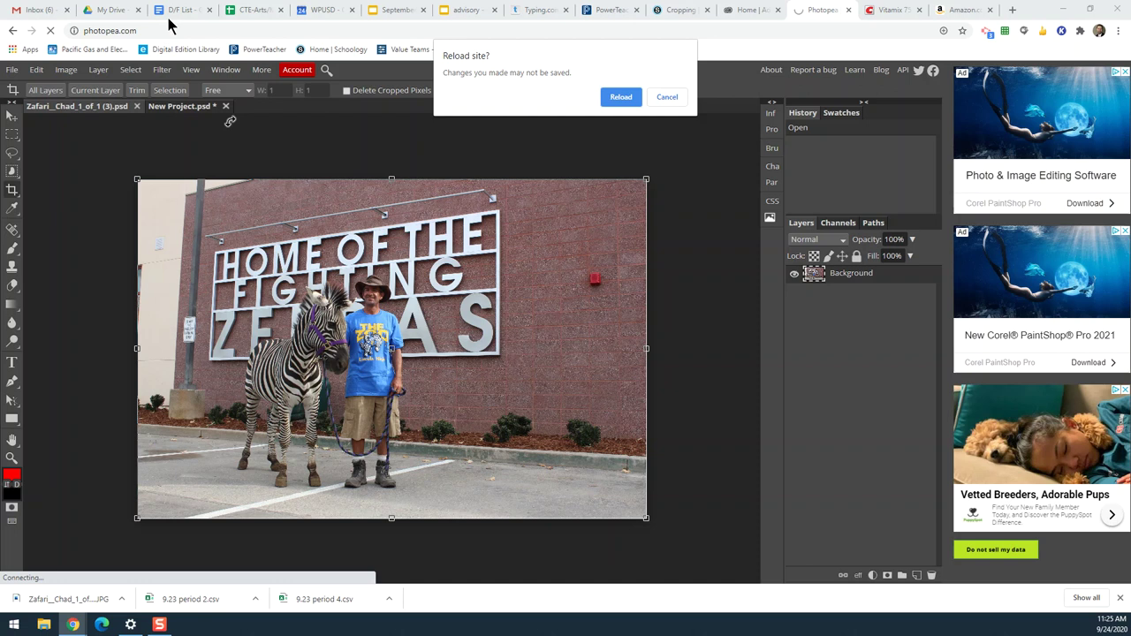
{"action": "left_click", "coordinate": [620, 97]}
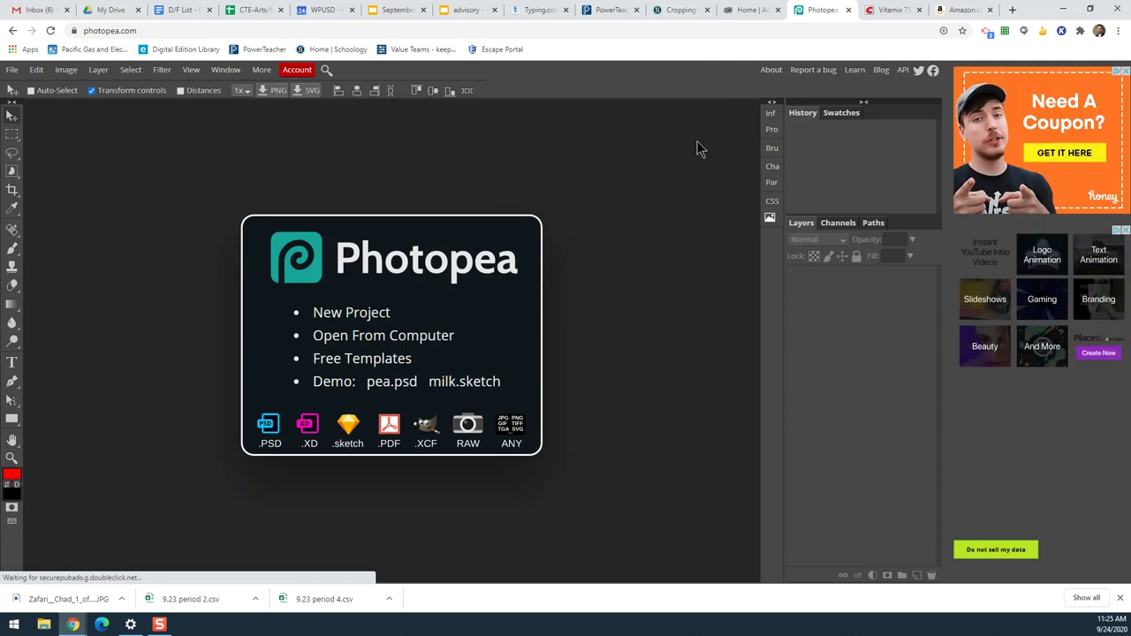
Step: Return to the Schoology Cropping assignment and preview the attached parking-lot photo
{"action": "left_click", "coordinate": [677, 9]}
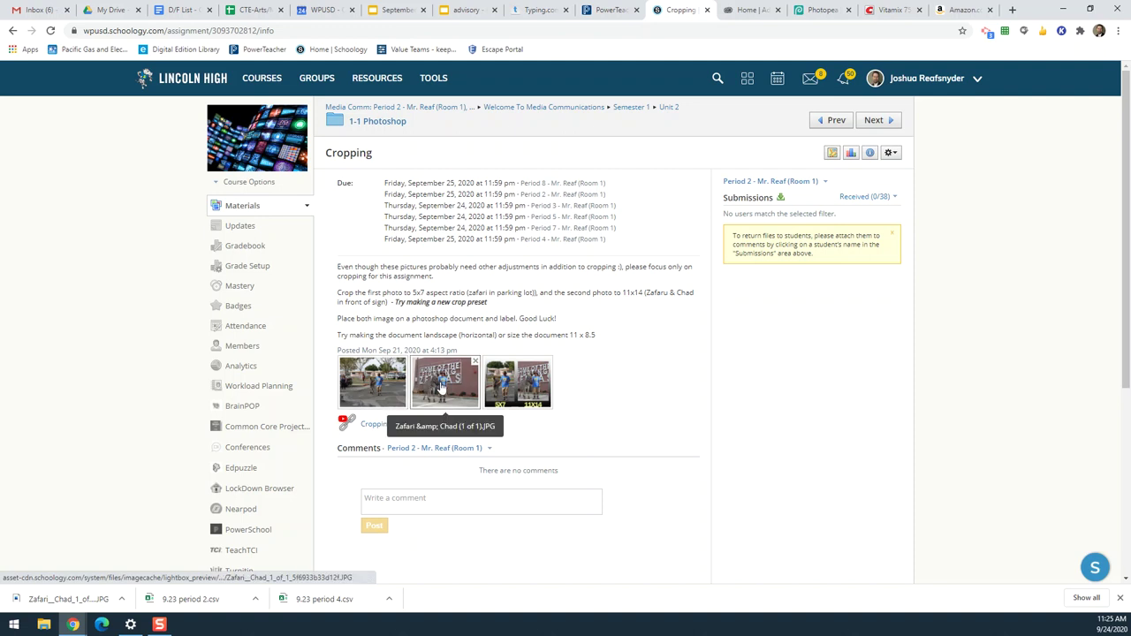
{"action": "left_click", "coordinate": [369, 387]}
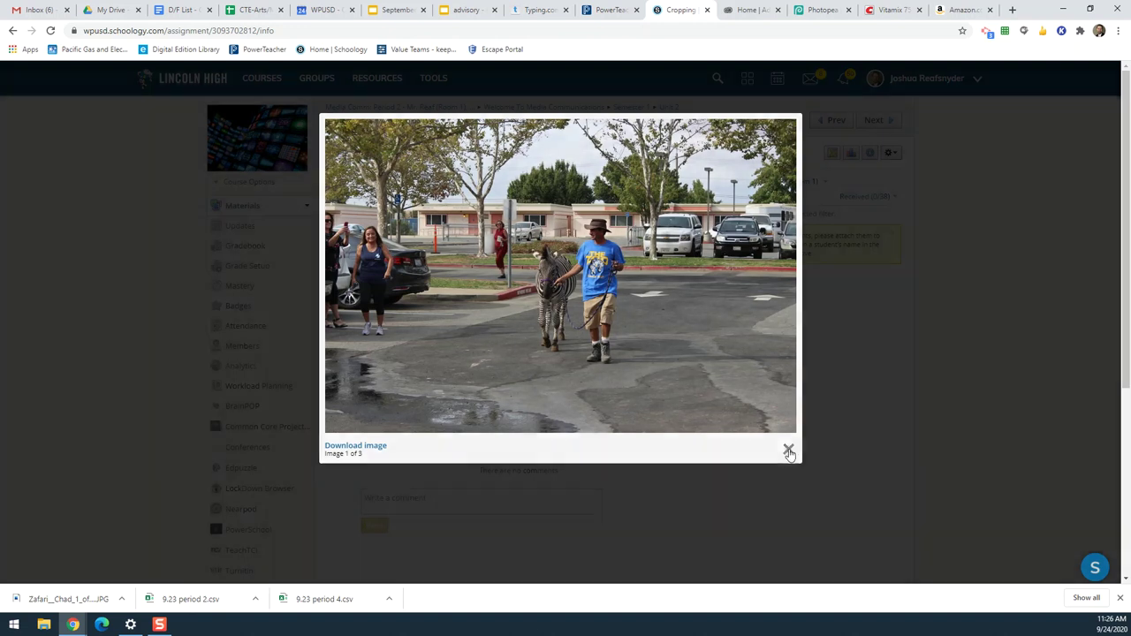
{"action": "left_click", "coordinate": [788, 451]}
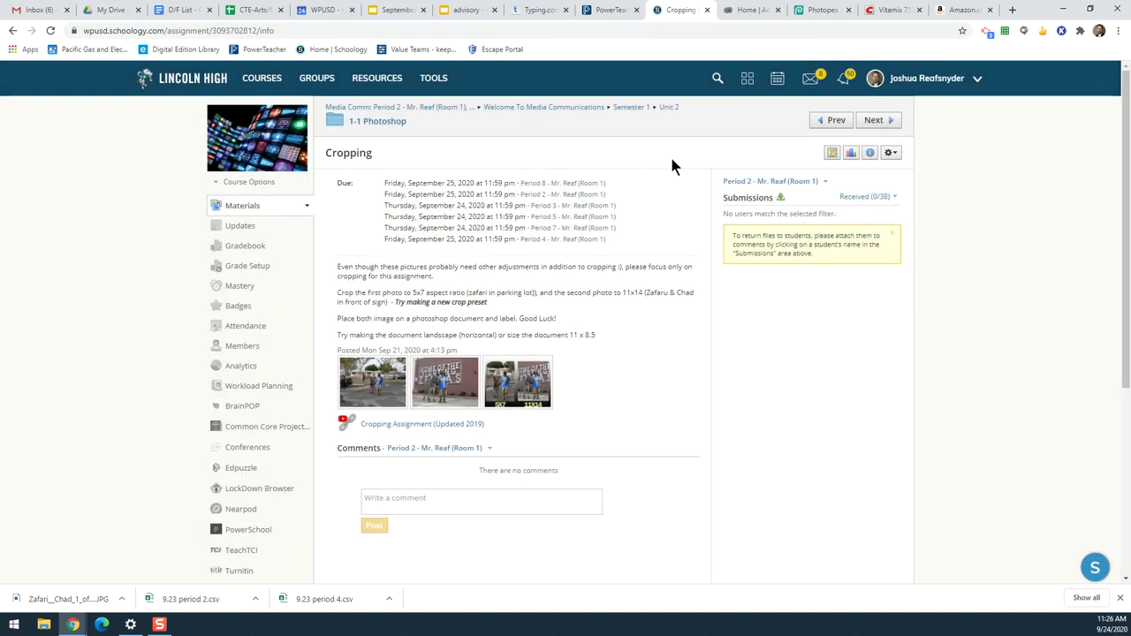
Step: Download the parking-lot photo from the assignment to the Downloads folder as IMG_5189 (3)
{"action": "left_click", "coordinate": [381, 376]}
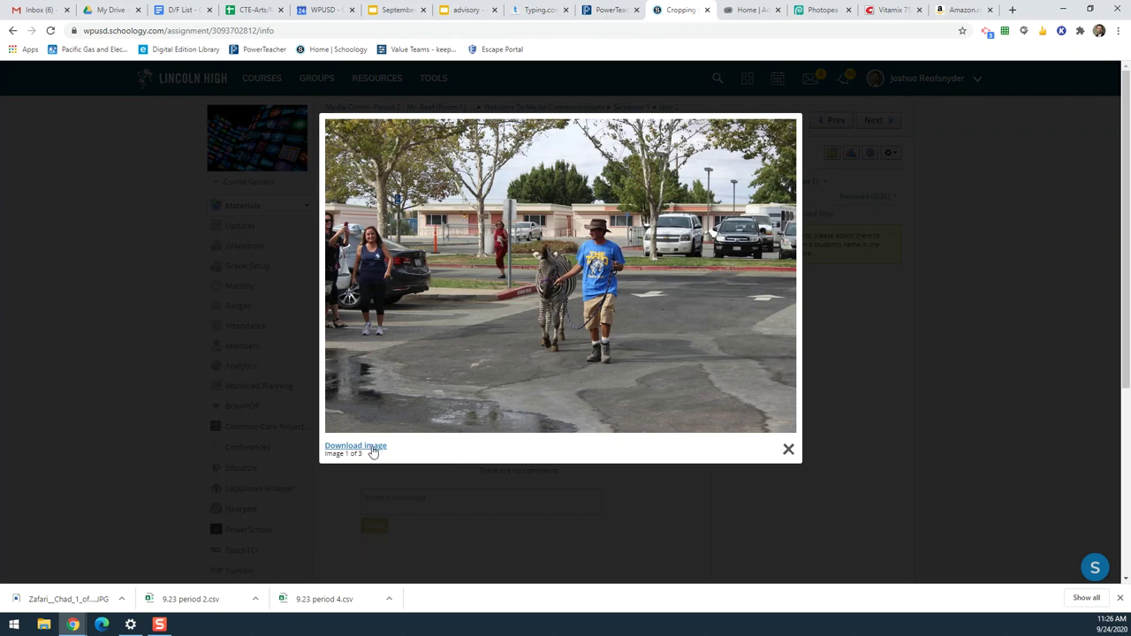
{"action": "right_click", "coordinate": [508, 327]}
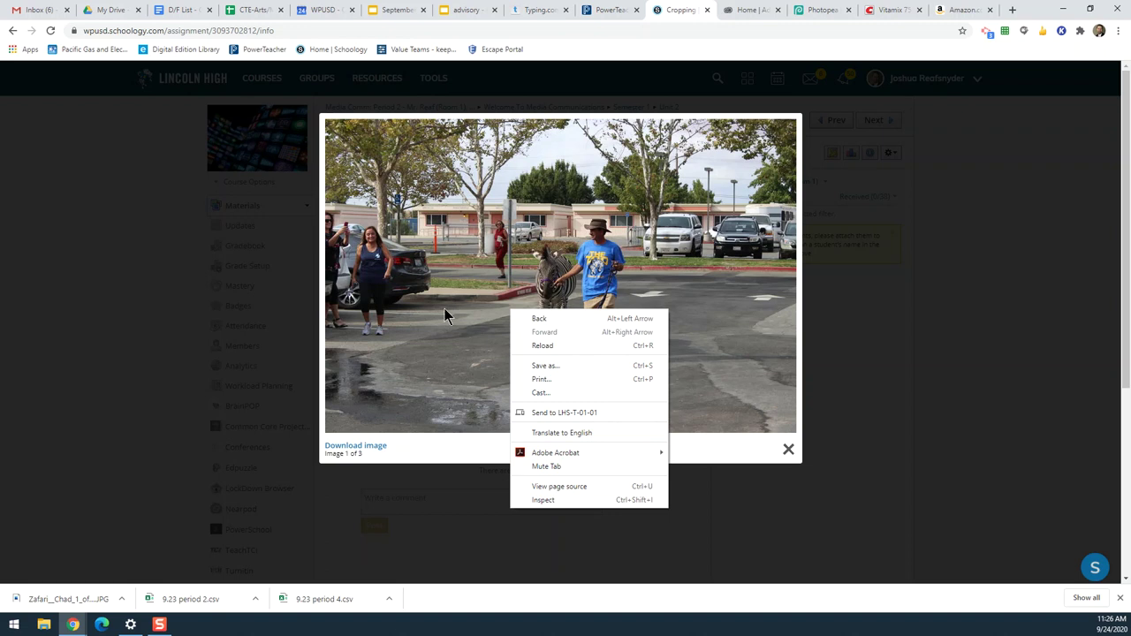
{"action": "left_click", "coordinate": [404, 454]}
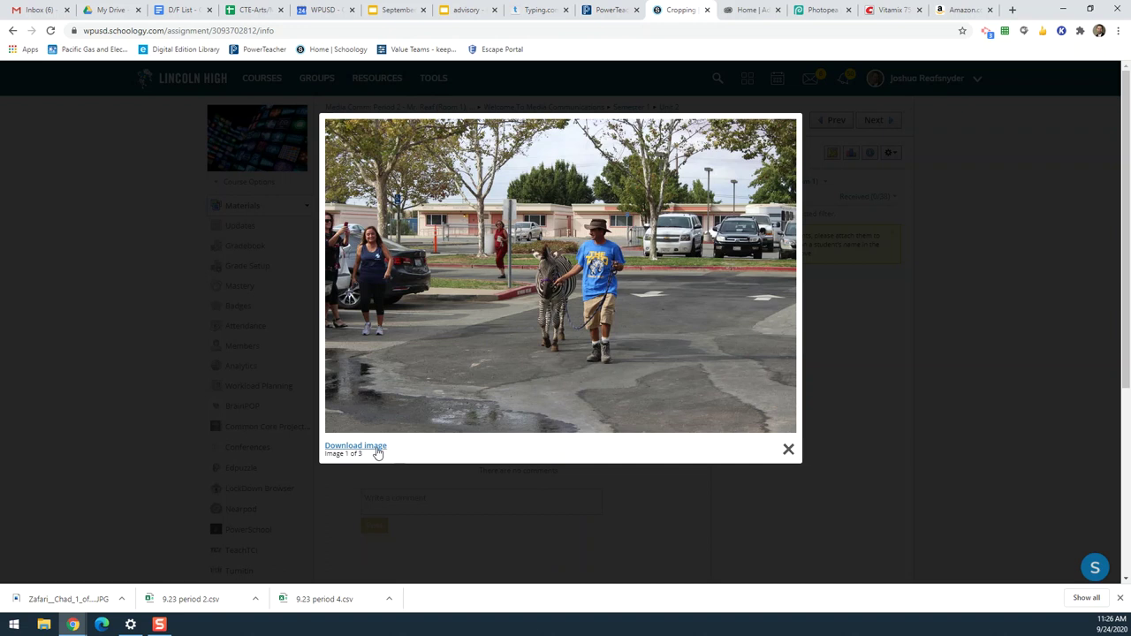
{"action": "left_click", "coordinate": [357, 447]}
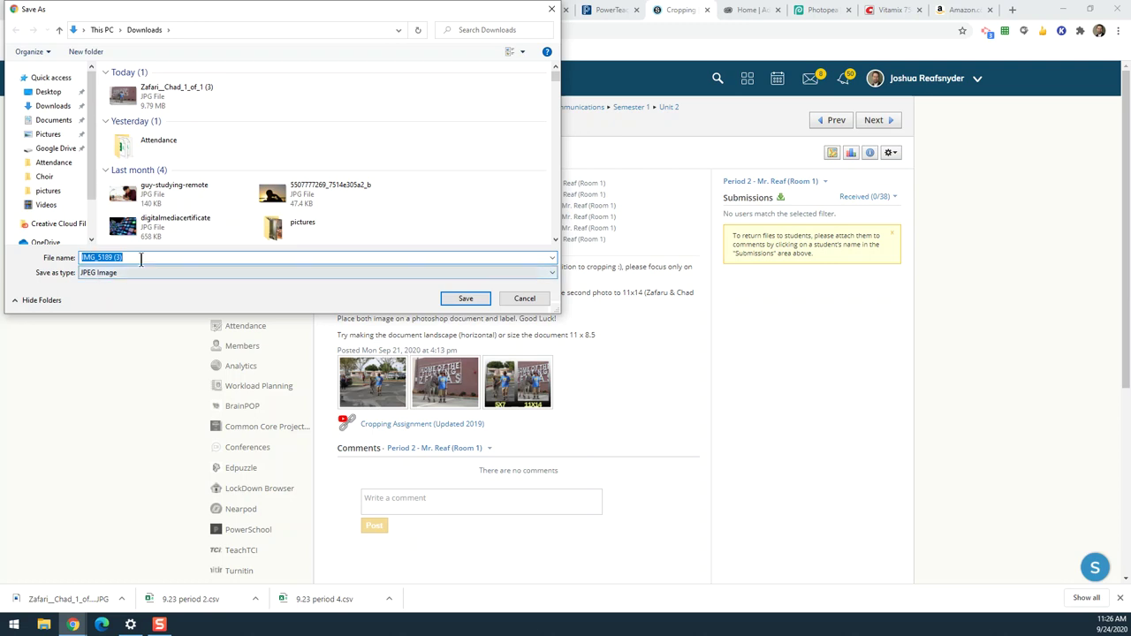
{"action": "left_click", "coordinate": [466, 299]}
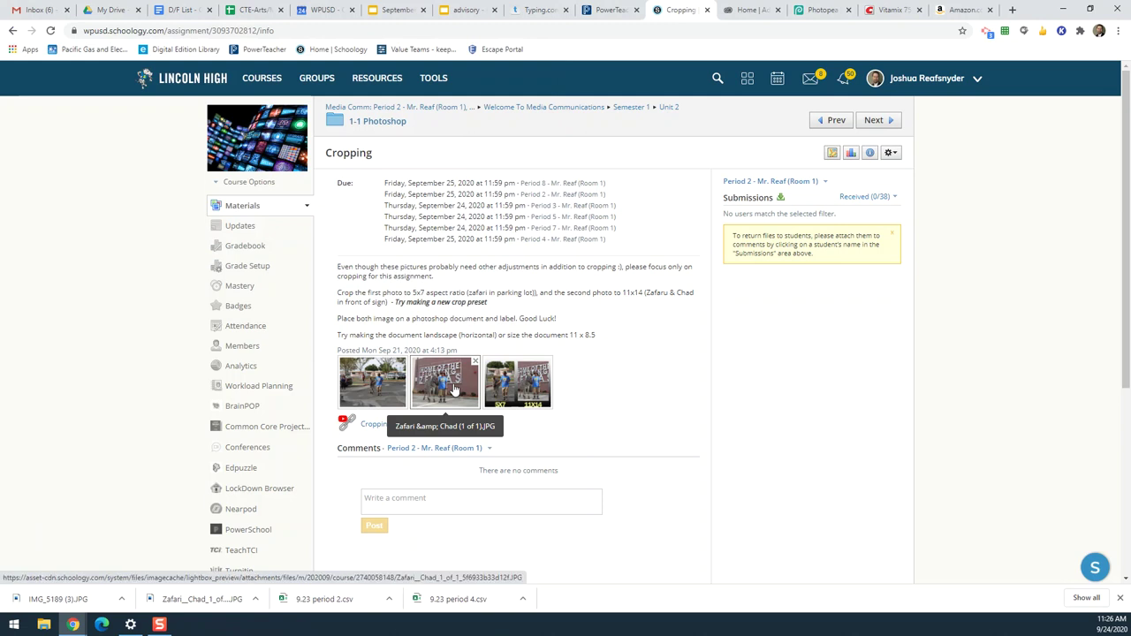
Step: Download the second photo, showing the zebra in front of the sign, to the Downloads folder as a JPEG image
{"action": "left_click", "coordinate": [452, 387]}
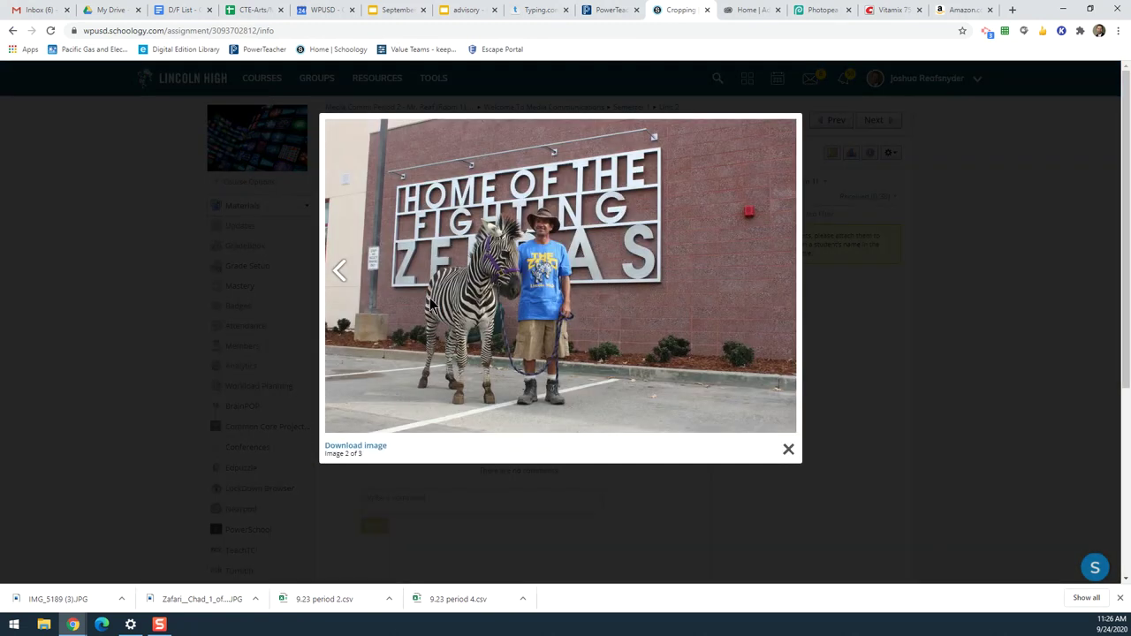
{"action": "left_click", "coordinate": [378, 446]}
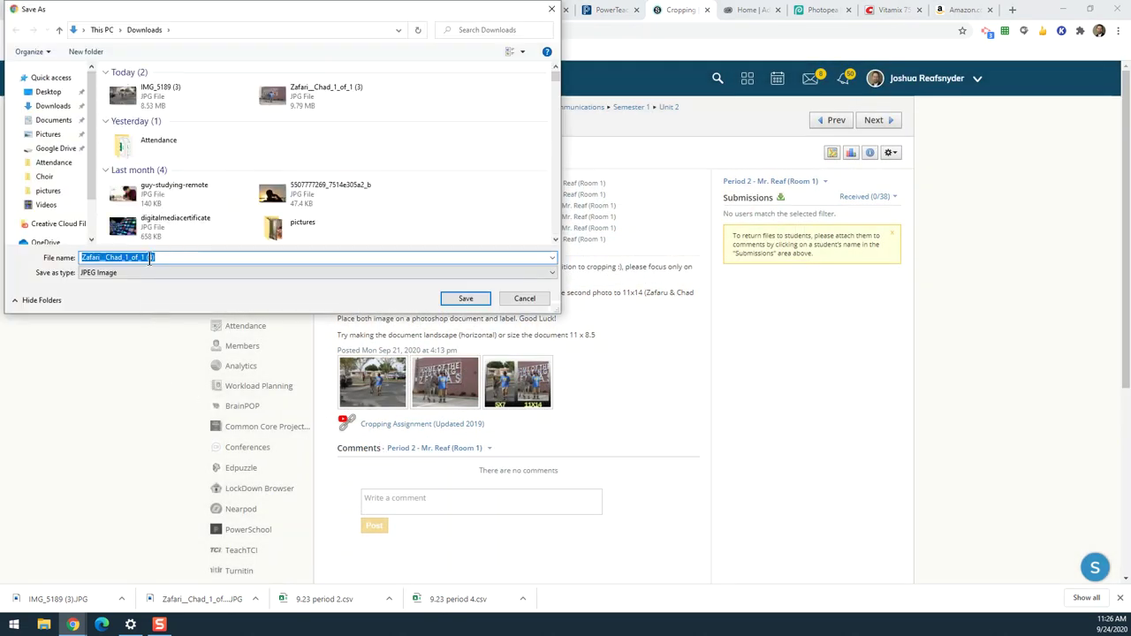
{"action": "left_click", "coordinate": [464, 299]}
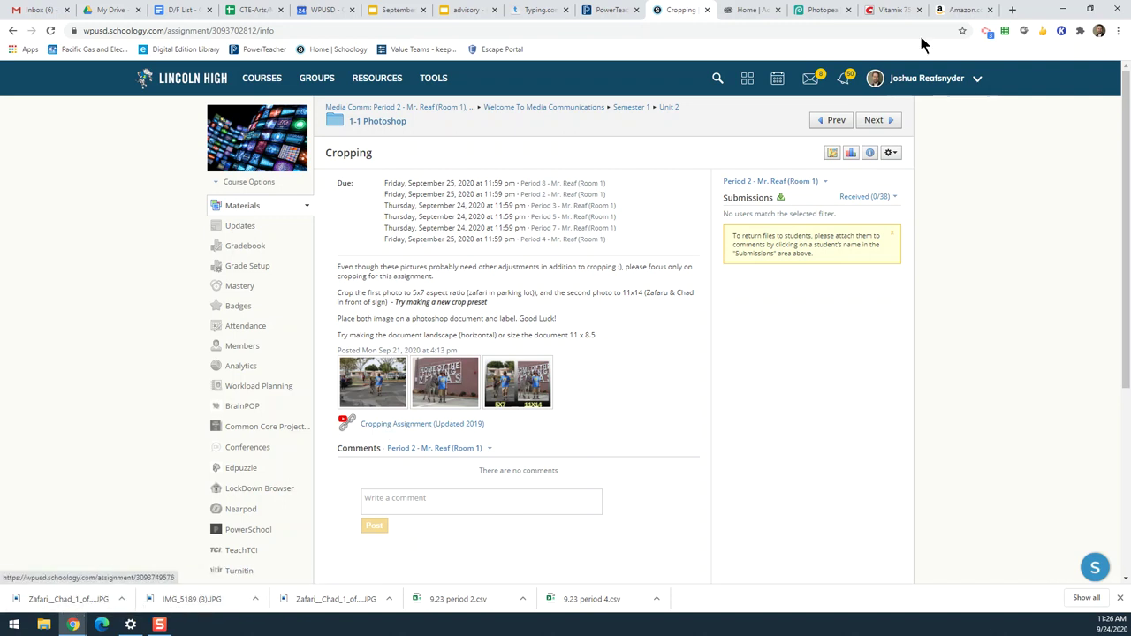
Step: Switch to Photopea and open the IMG_5189 (3) photo from the Downloads folder
{"action": "left_click", "coordinate": [814, 9]}
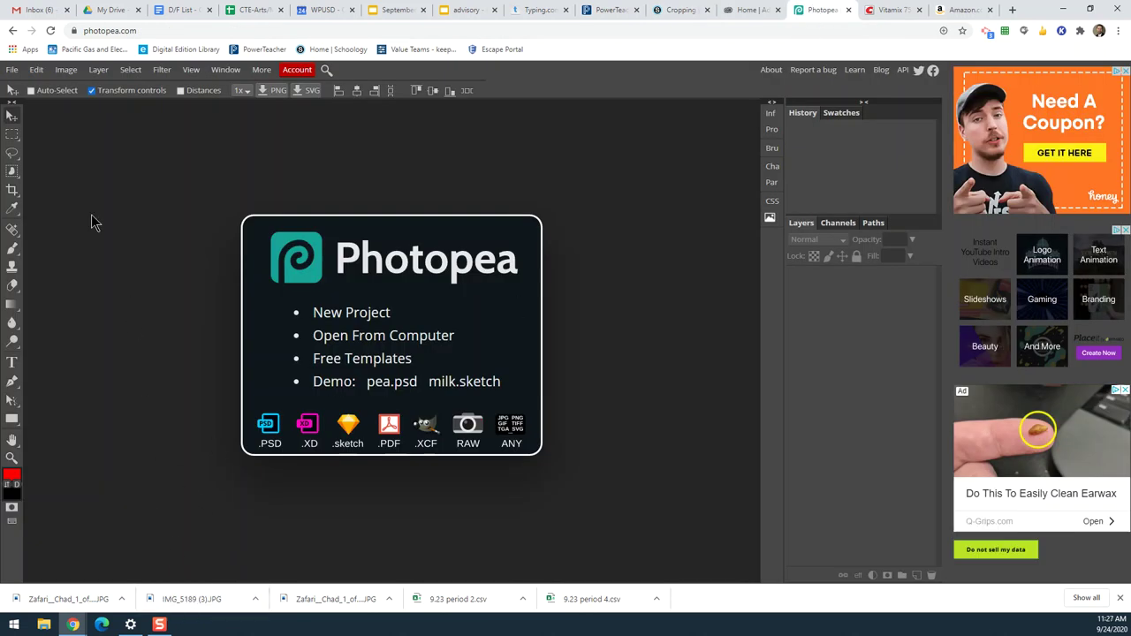
{"action": "left_click", "coordinate": [13, 71]}
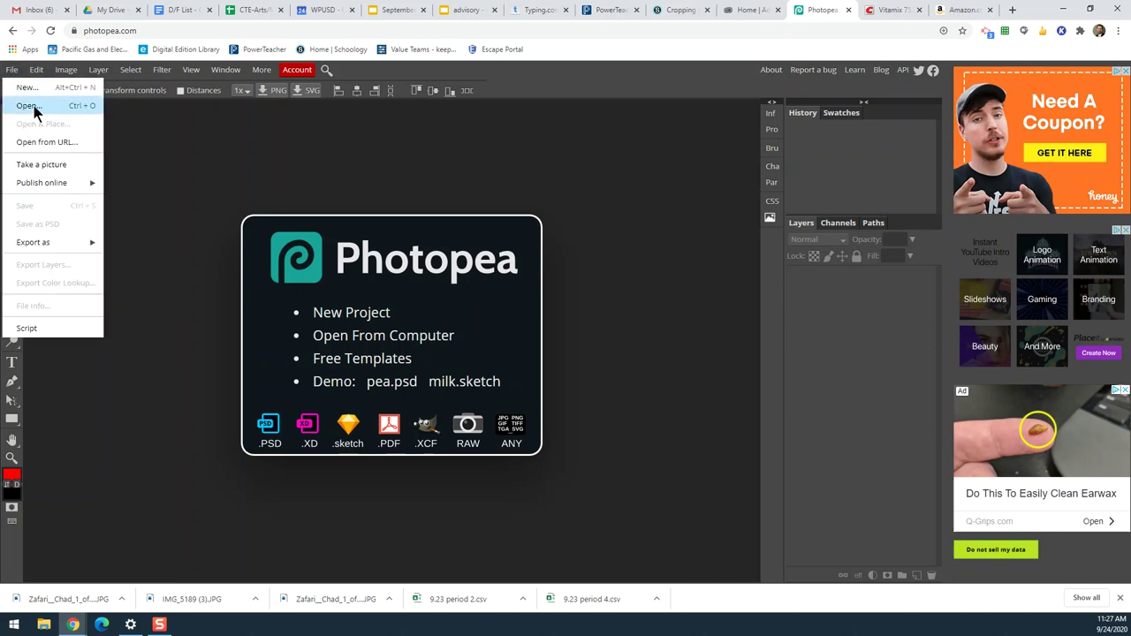
{"action": "left_click", "coordinate": [29, 106]}
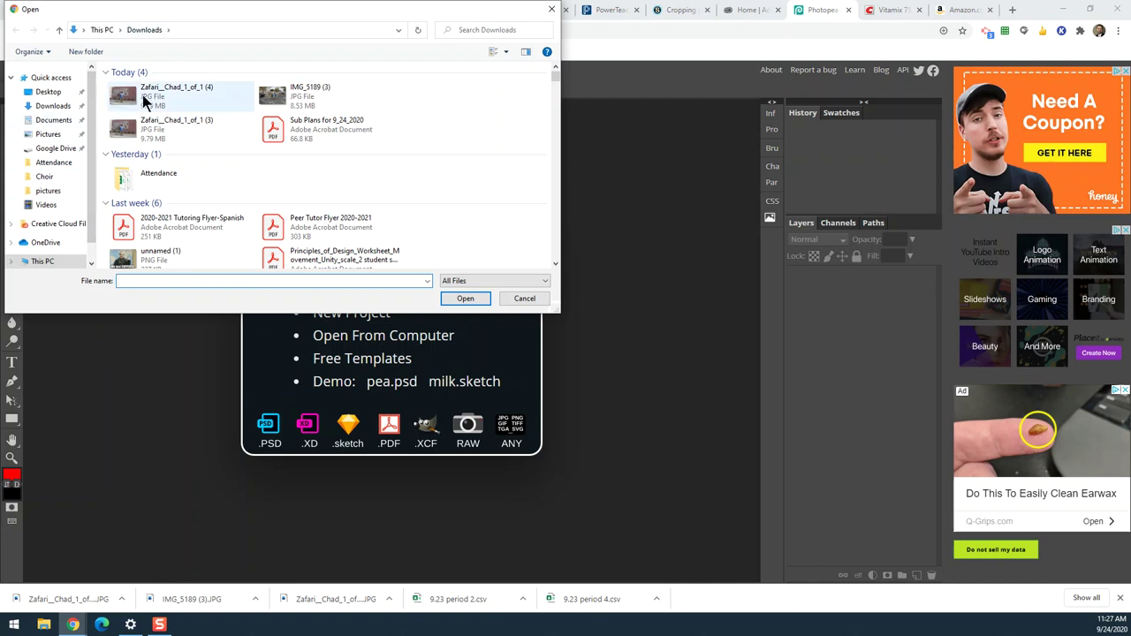
{"action": "left_click", "coordinate": [310, 99]}
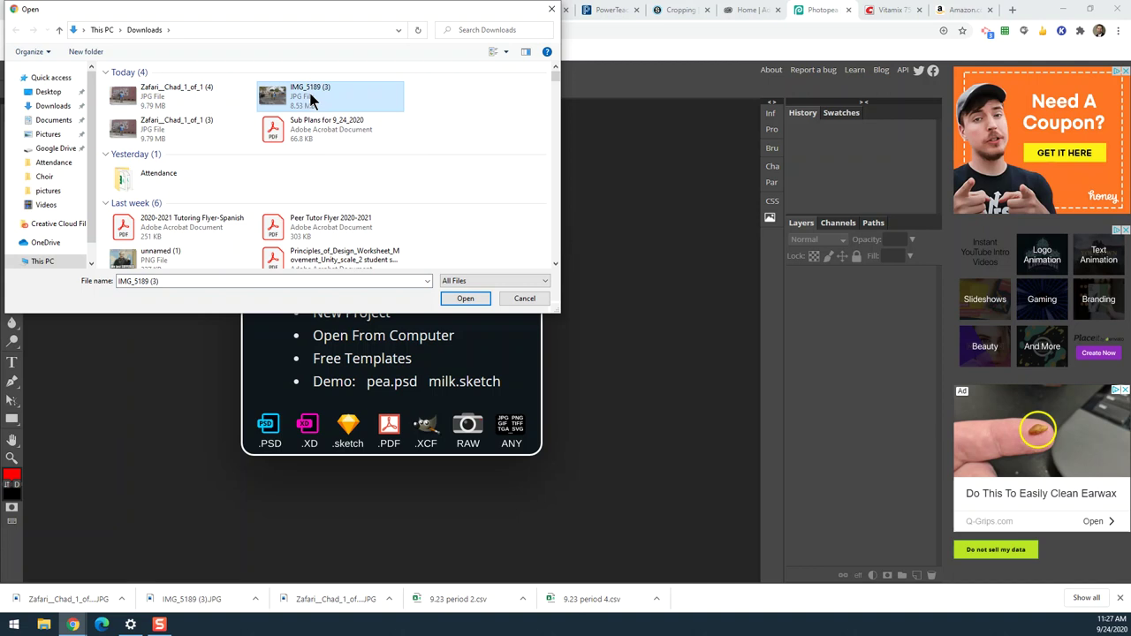
{"action": "left_click", "coordinate": [465, 300]}
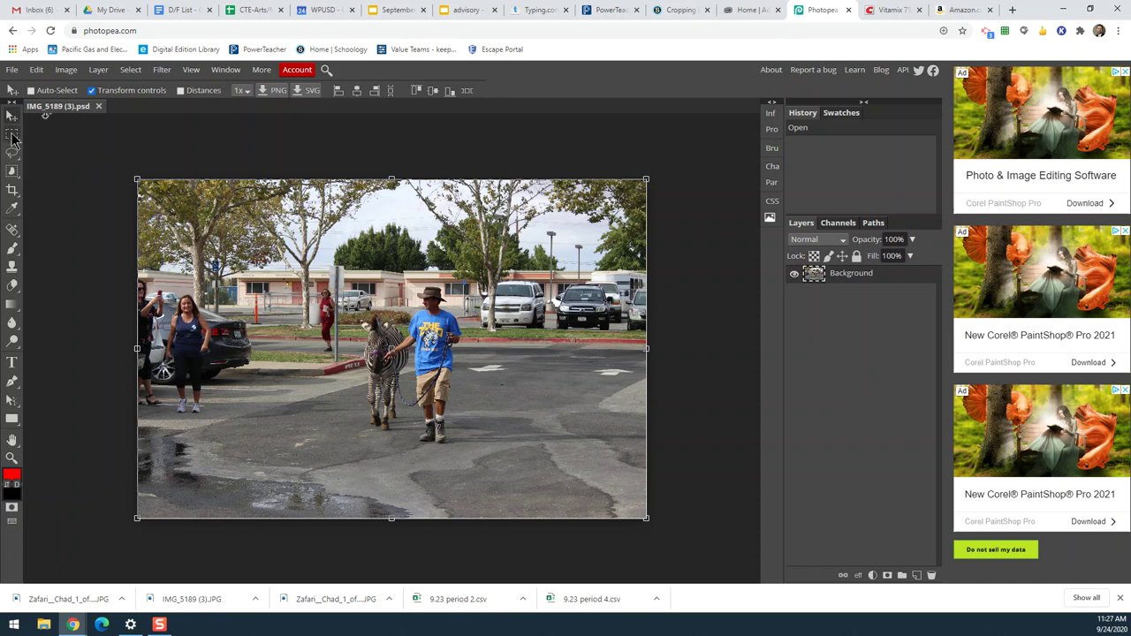
Step: Crop the photo with a free ratio closely around the man and the zebra
{"action": "left_click", "coordinate": [12, 193]}
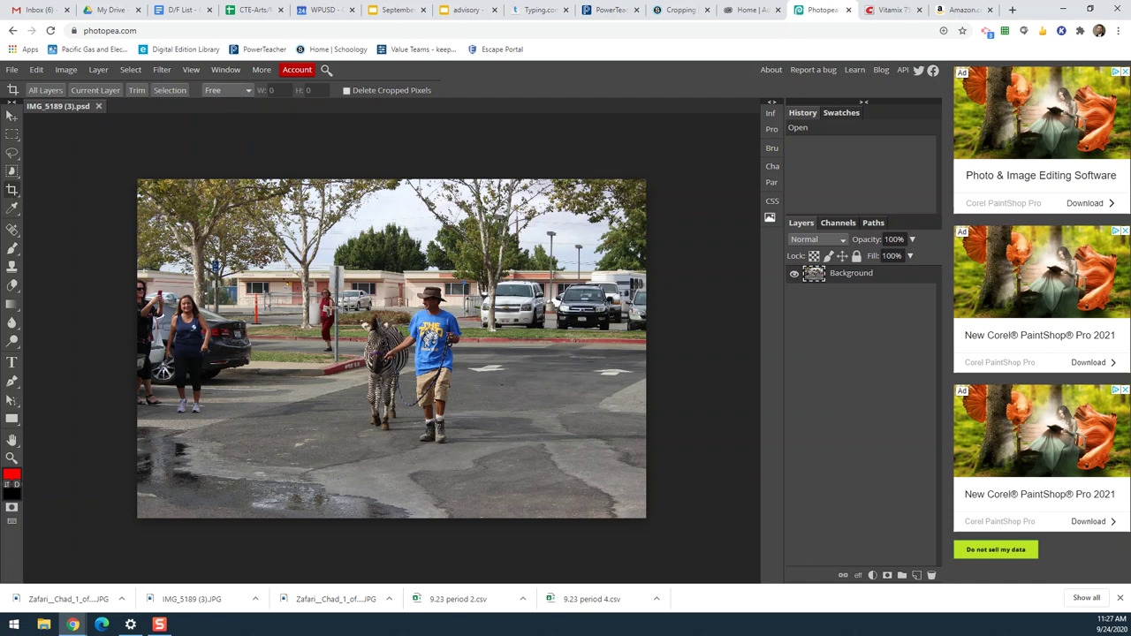
{"action": "left_click_drag", "start_coordinate": [353, 277], "coordinate": [478, 453]}
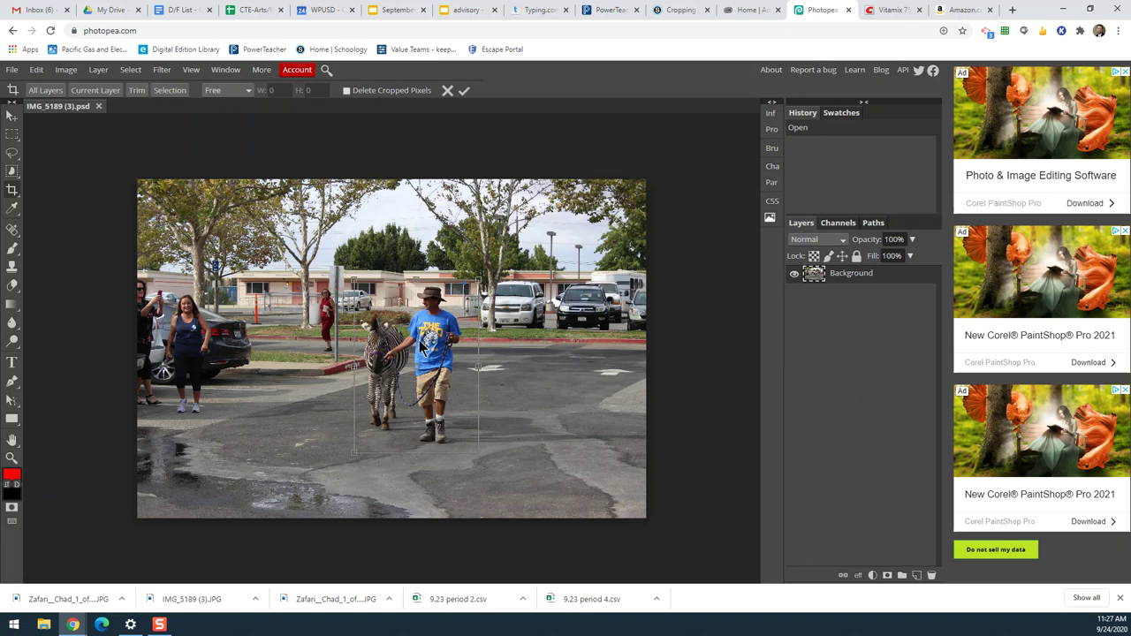
{"action": "left_click", "coordinate": [464, 94]}
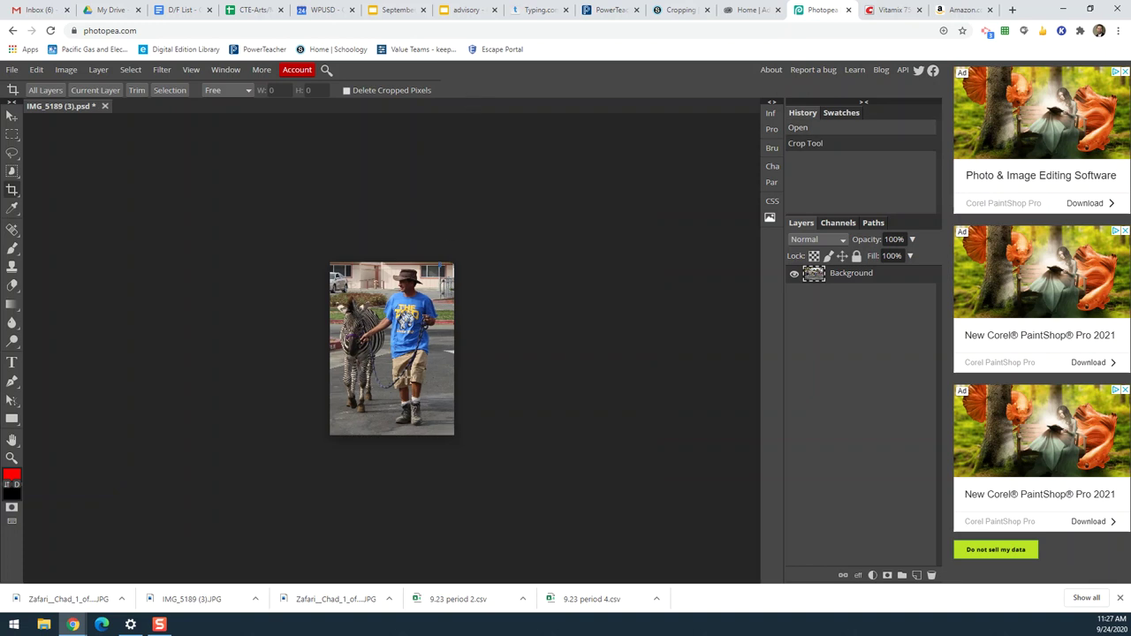
Step: Examine the cropped photo's framing and sharpness at several magnifications
{"action": "left_click", "coordinate": [404, 376]}
{"action": "key", "text": "ctrl+0"}
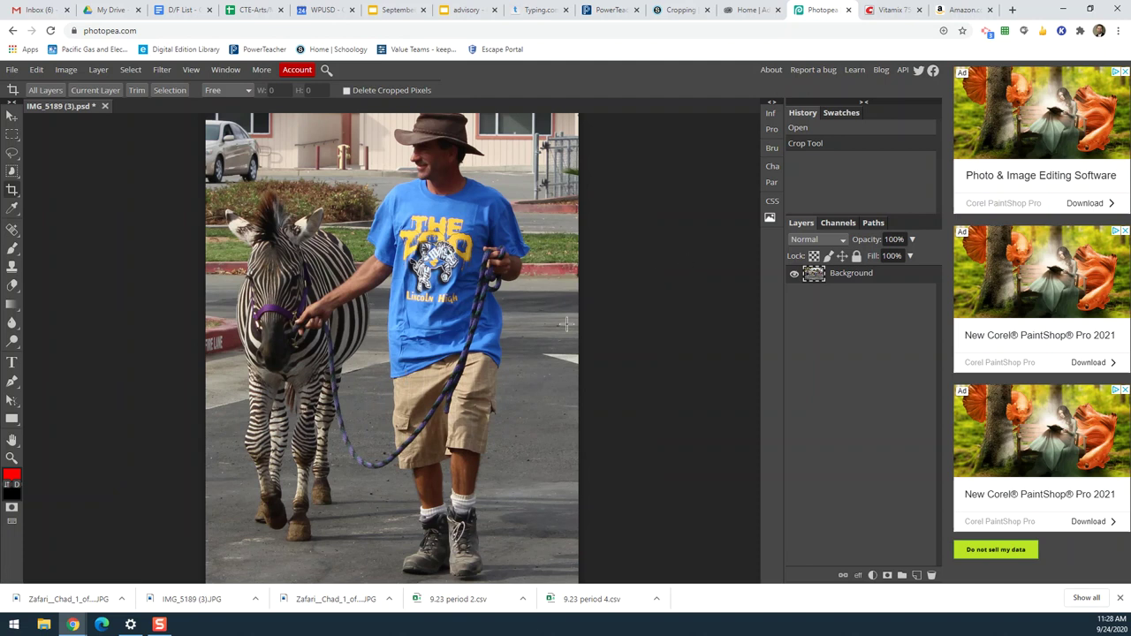
{"action": "key", "text": "ctrl+minus"}
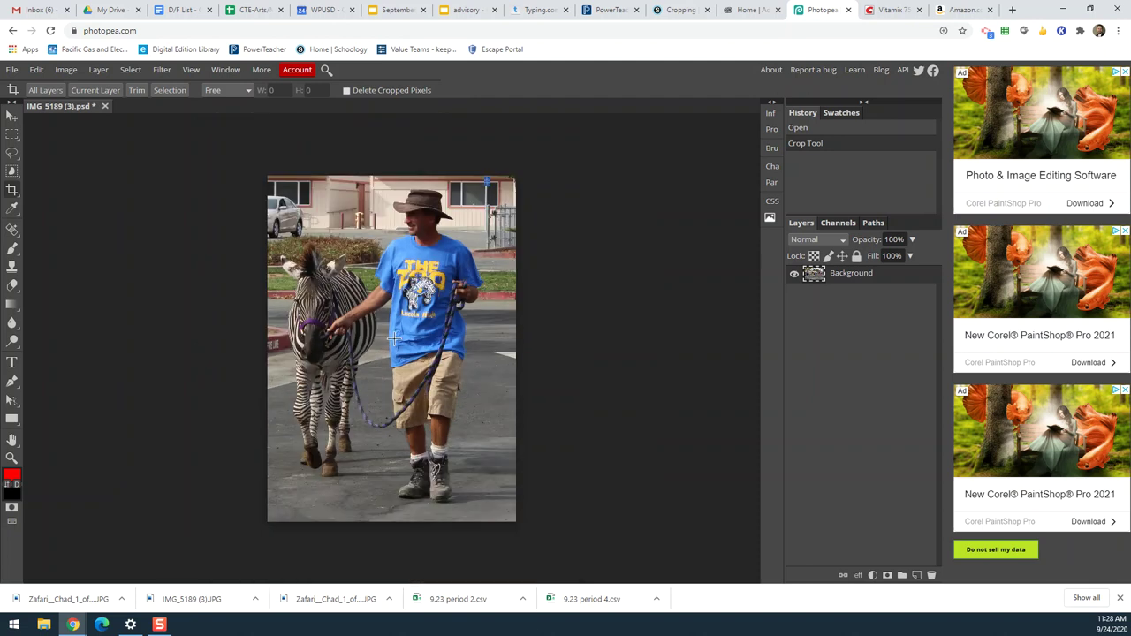
{"action": "scroll", "coordinate": [394, 339], "scroll_direction": "up", "scroll_amount": 5}
{"action": "scroll", "coordinate": [394, 339], "scroll_direction": "down", "scroll_amount": 8}
{"action": "scroll", "coordinate": [394, 338], "scroll_direction": "up", "scroll_amount": 3}
{"action": "scroll", "coordinate": [394, 338], "scroll_direction": "up", "scroll_amount": 2}
{"action": "scroll", "coordinate": [394, 338], "scroll_direction": "up", "scroll_amount": 1}
{"action": "scroll", "coordinate": [394, 338], "scroll_direction": "down", "scroll_amount": 2}
{"action": "scroll", "coordinate": [394, 339], "scroll_direction": "down", "scroll_amount": 1}
Step: Undo the free-ratio crop of the parking-lot photo
{"action": "key", "text": "ctrl+z"}
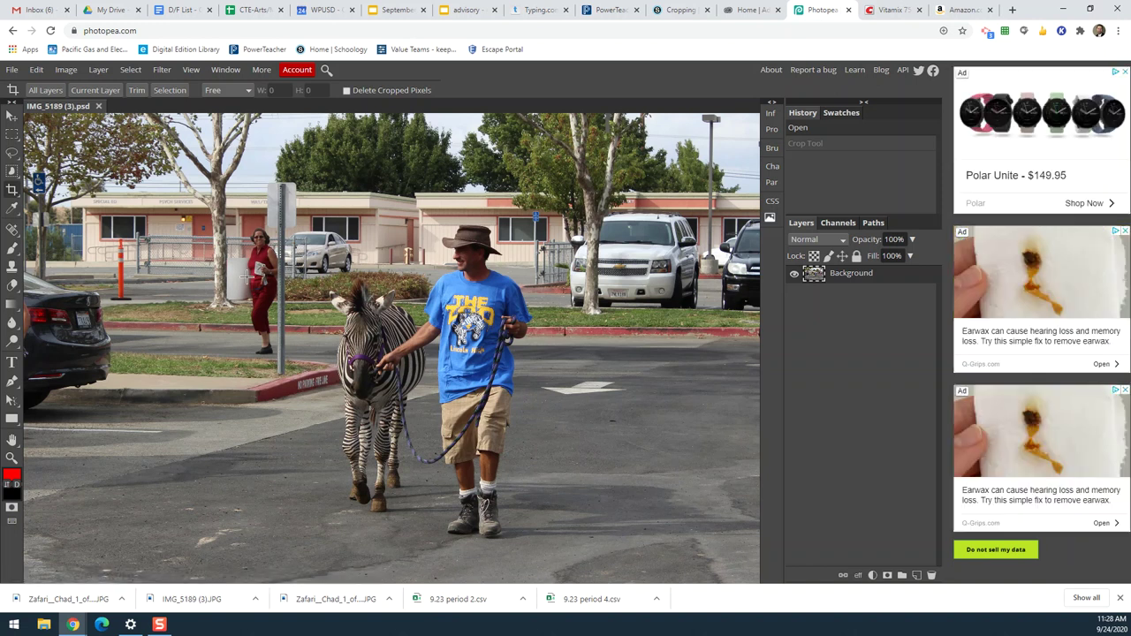
{"action": "scroll", "coordinate": [248, 276], "scroll_direction": "down", "scroll_amount": 3}
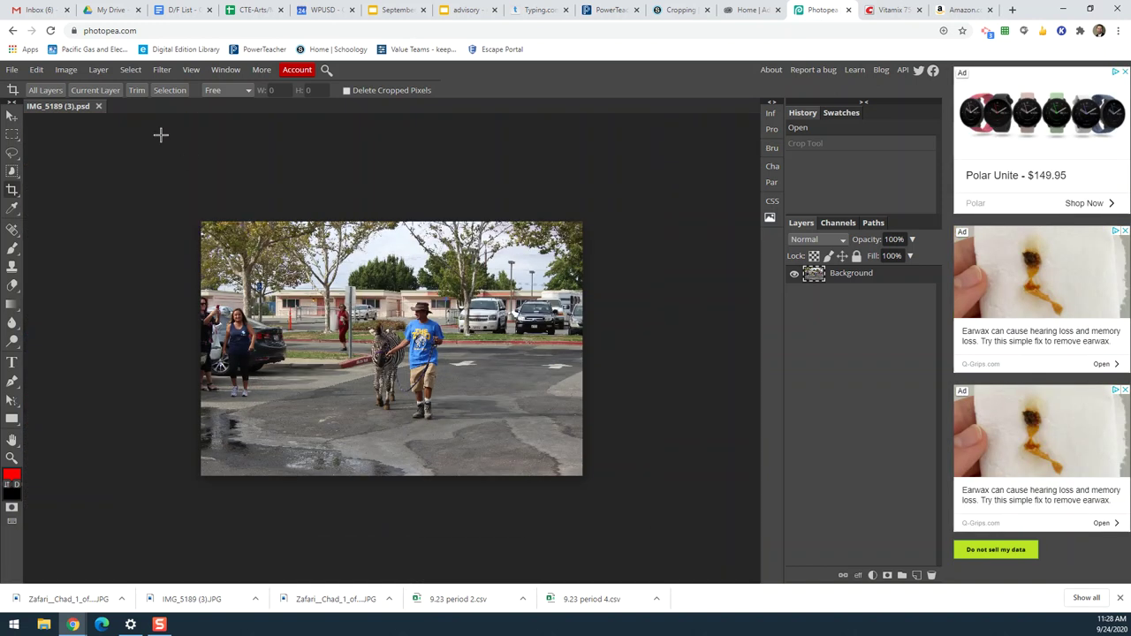
{"action": "left_click", "coordinate": [37, 71]}
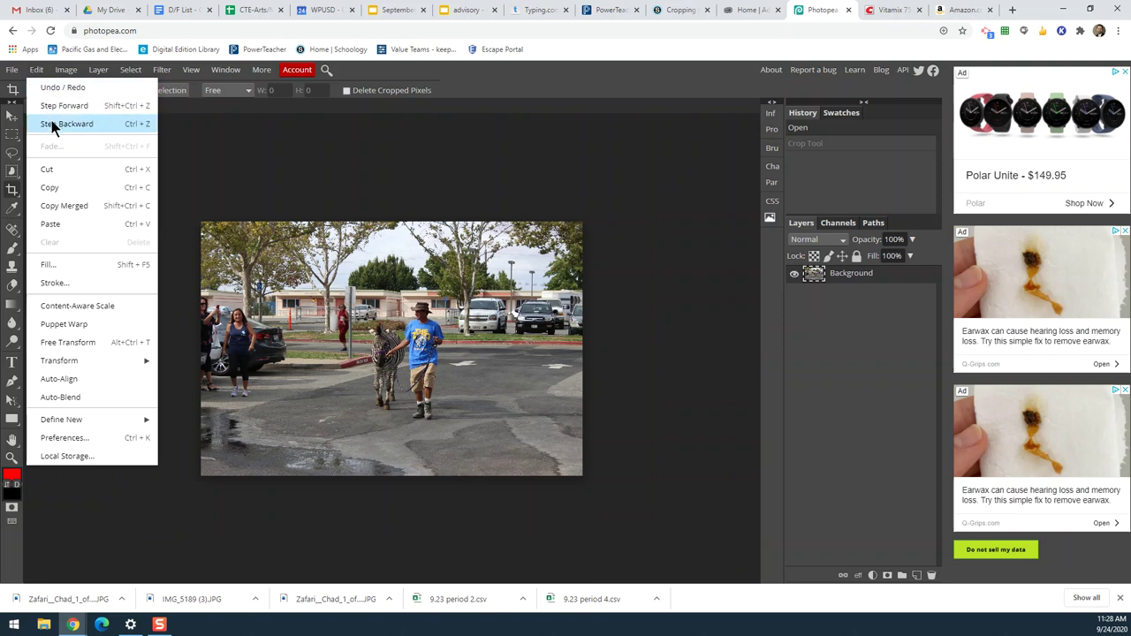
{"action": "left_click", "coordinate": [37, 72]}
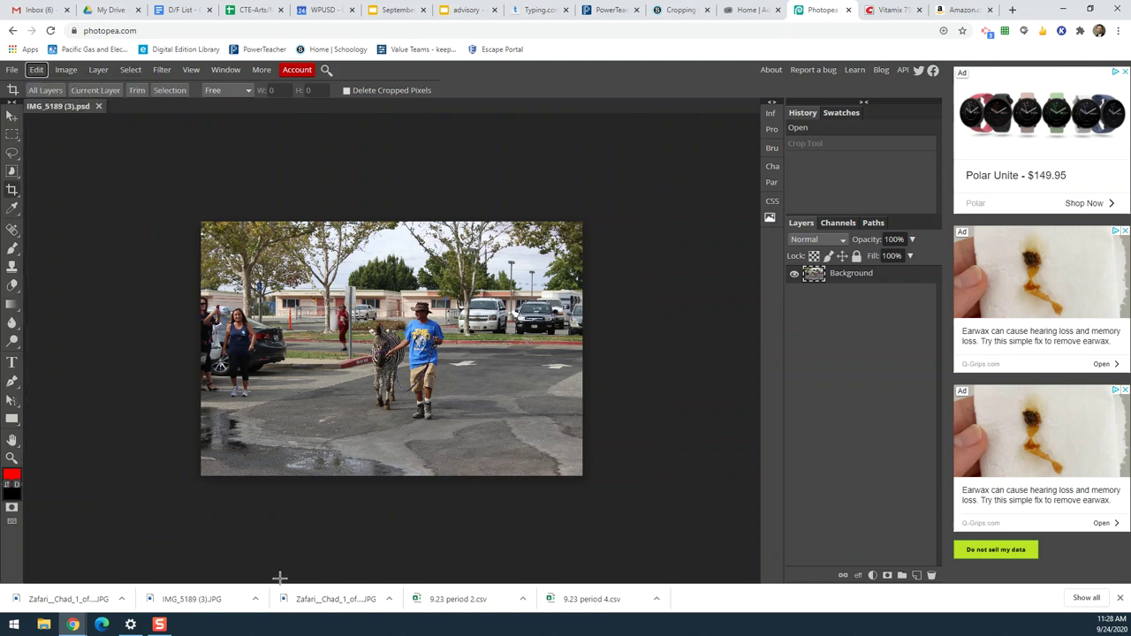
Step: Switch to the Schoology assignment and check the aspect ratio required for the first photo
{"action": "mouse_move", "coordinate": [72, 625]}
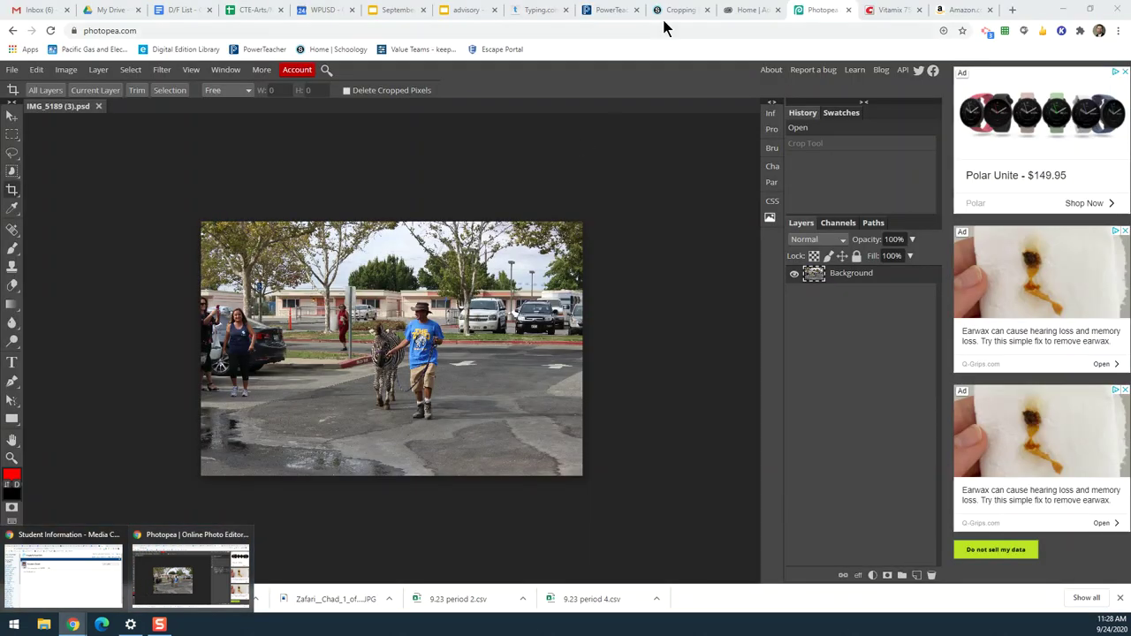
{"action": "left_click", "coordinate": [681, 9]}
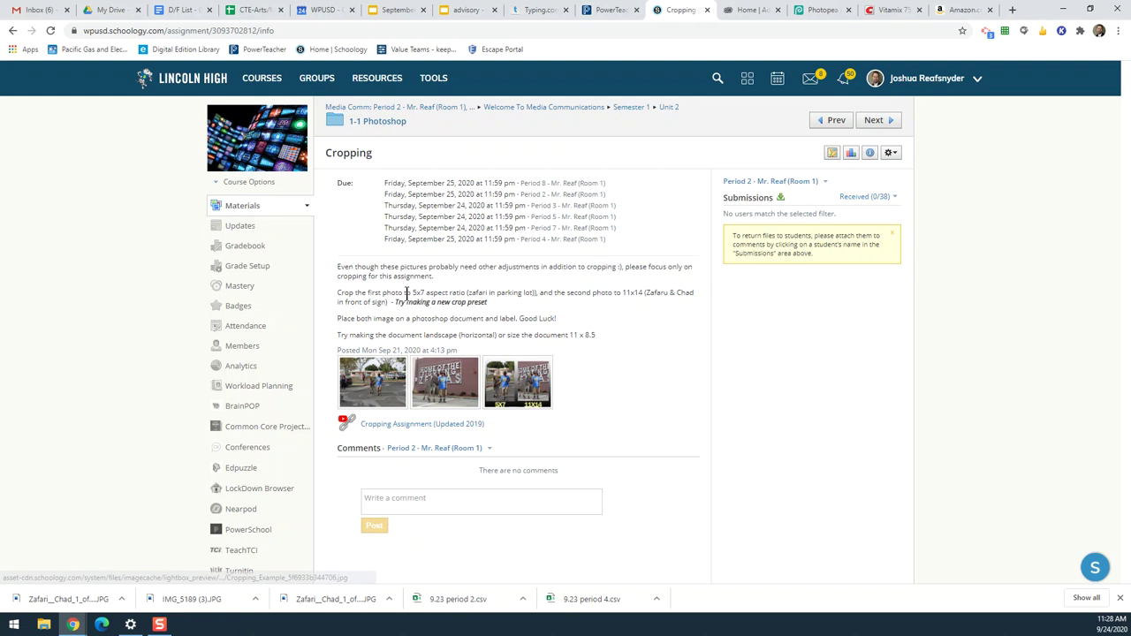
{"action": "left_click_drag", "start_coordinate": [411, 292], "coordinate": [437, 293]}
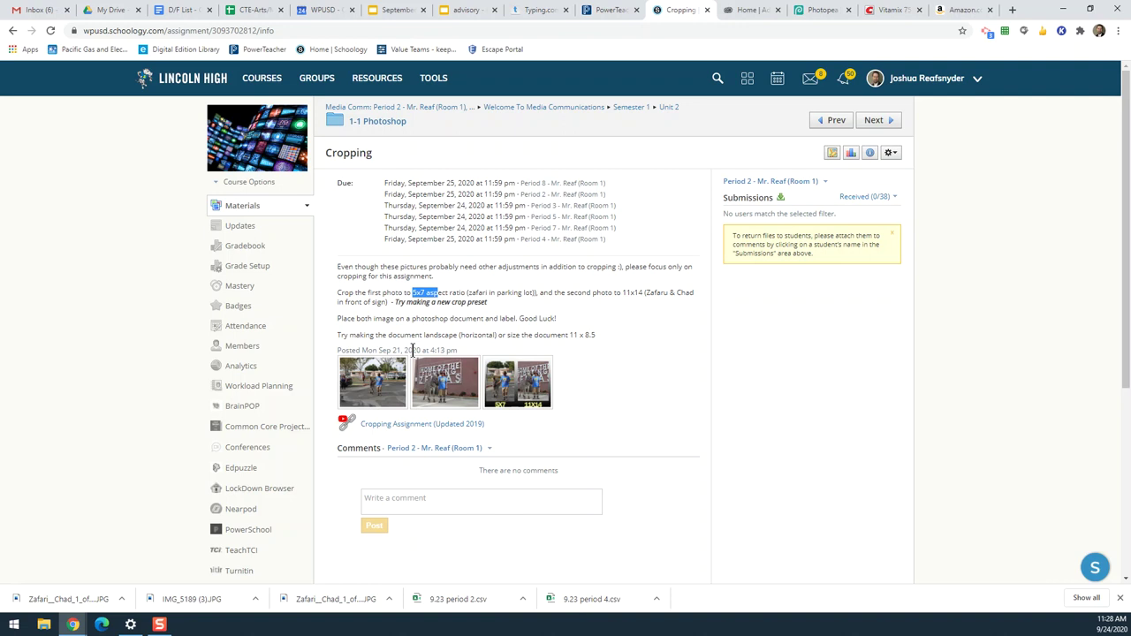
Step: Switch to Photopea and set the Crop tool to a fixed ratio with width 5 and height 7
{"action": "left_click", "coordinate": [812, 12]}
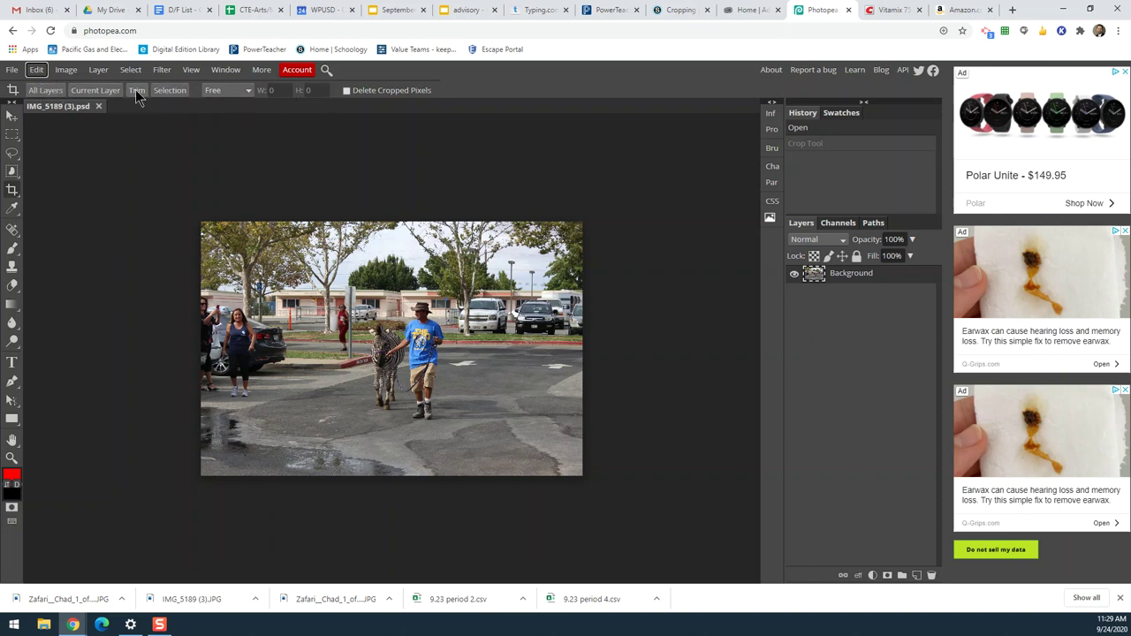
{"action": "left_click", "coordinate": [237, 92]}
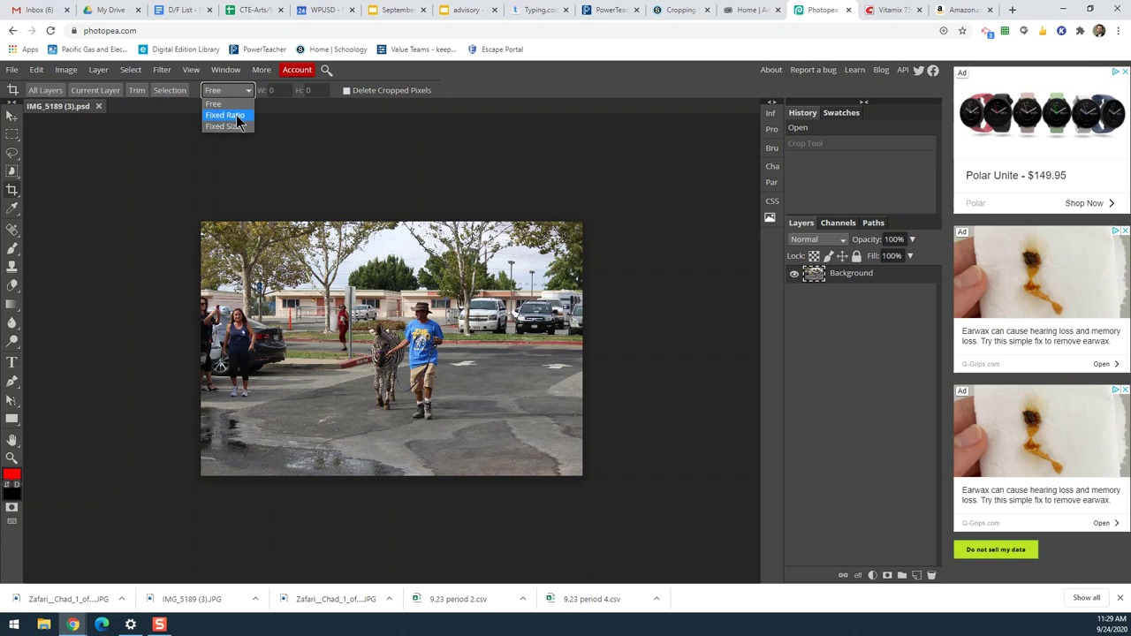
{"action": "left_click", "coordinate": [236, 114]}
{"action": "left_click", "coordinate": [277, 90]}
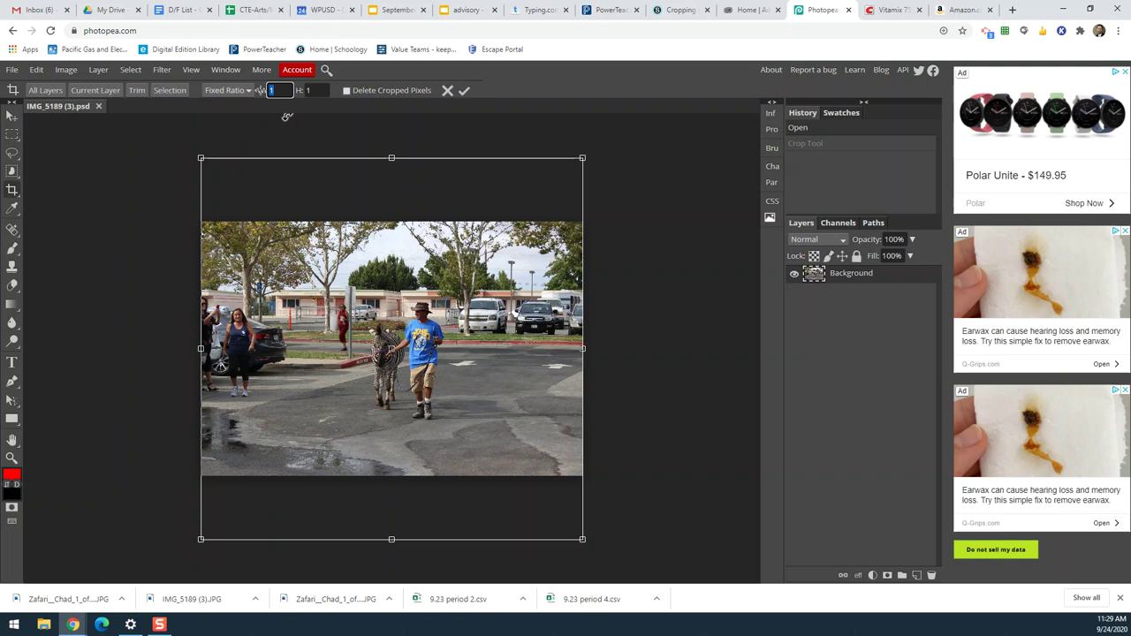
{"action": "type", "text": "5"}
{"action": "left_click", "coordinate": [301, 90]}
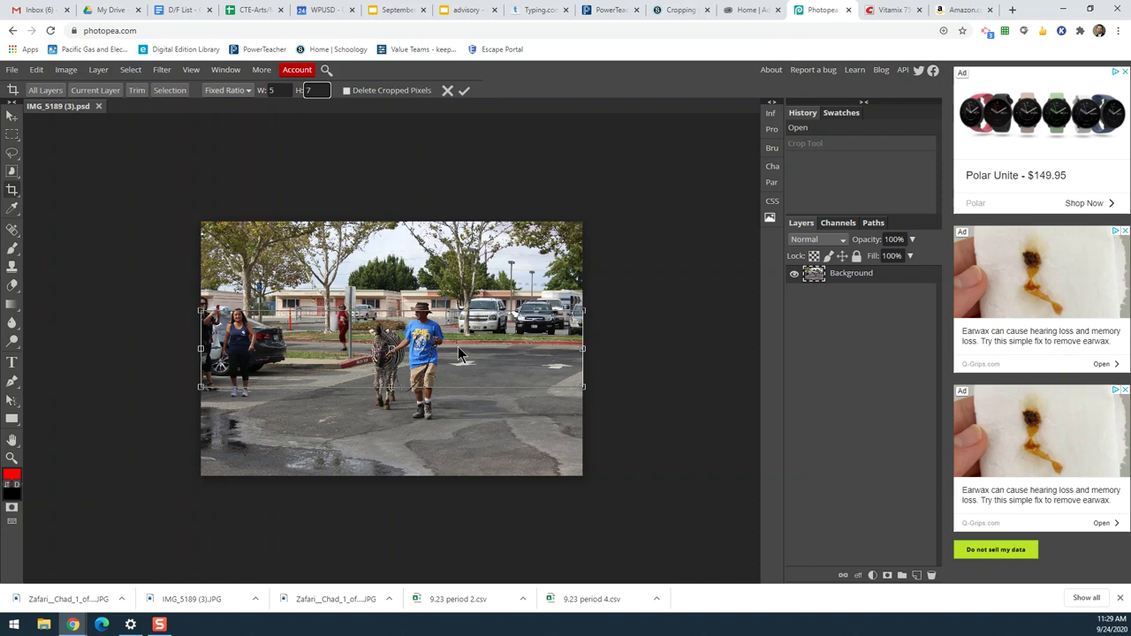
Step: Crop the parking-lot photo to the 5:7 fixed ratio, tightly framing the zebra and the man in the blue shirt
{"action": "left_click", "coordinate": [512, 87]}
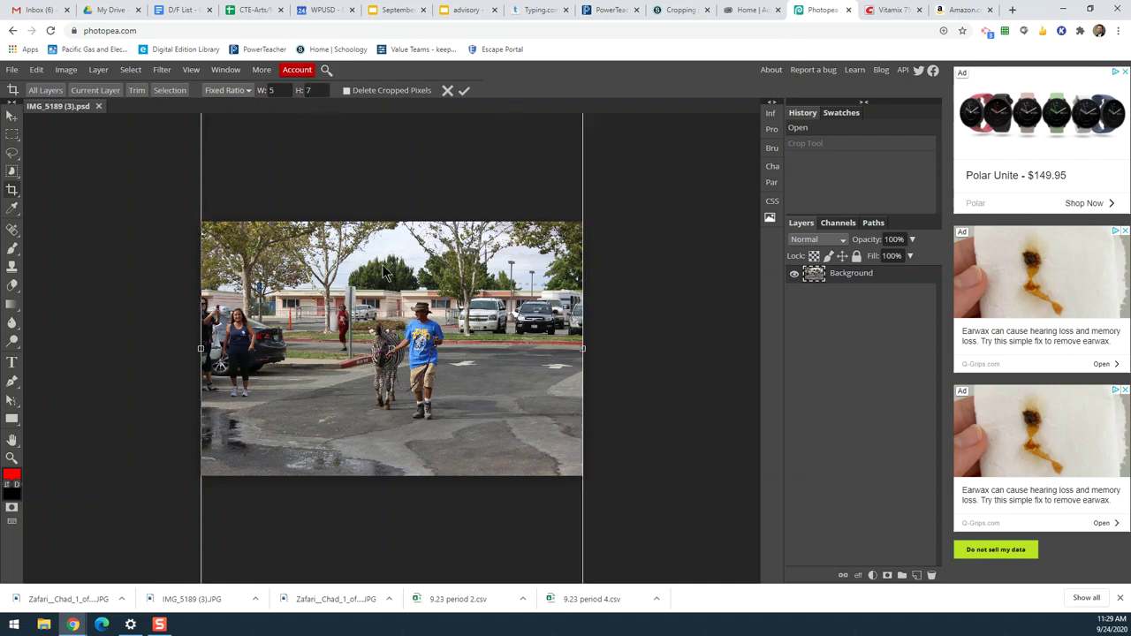
{"action": "left_click_drag", "start_coordinate": [201, 349], "coordinate": [398, 400]}
{"action": "left_click_drag", "start_coordinate": [451, 267], "coordinate": [450, 310]}
{"action": "left_click_drag", "start_coordinate": [410, 346], "coordinate": [436, 347]}
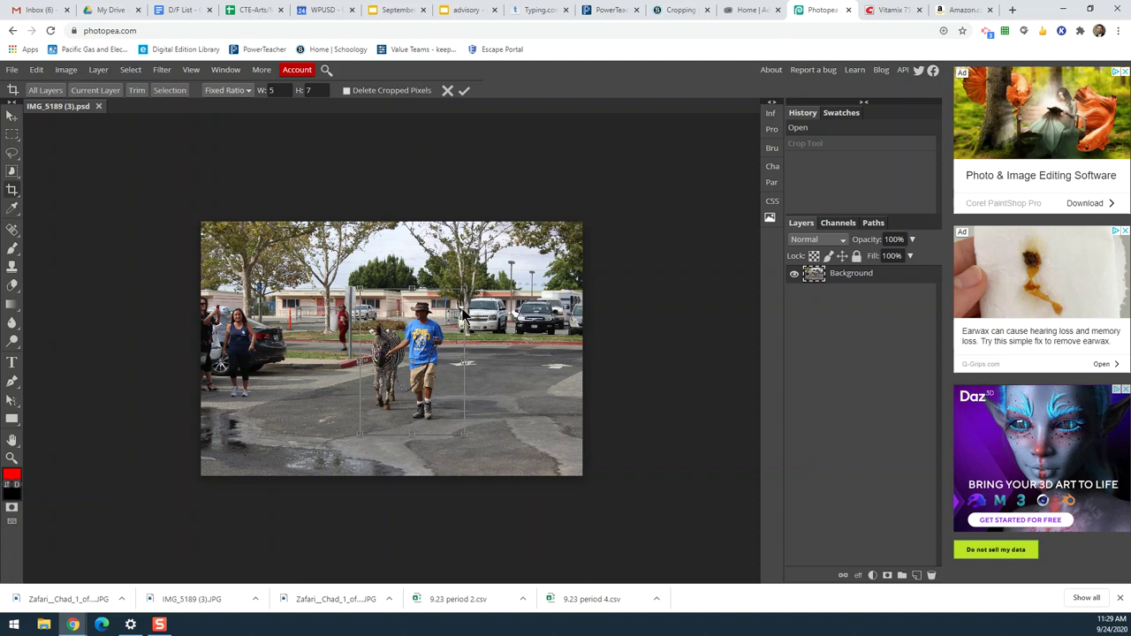
{"action": "left_click_drag", "start_coordinate": [466, 289], "coordinate": [457, 296]}
{"action": "left_click_drag", "start_coordinate": [439, 344], "coordinate": [441, 340]}
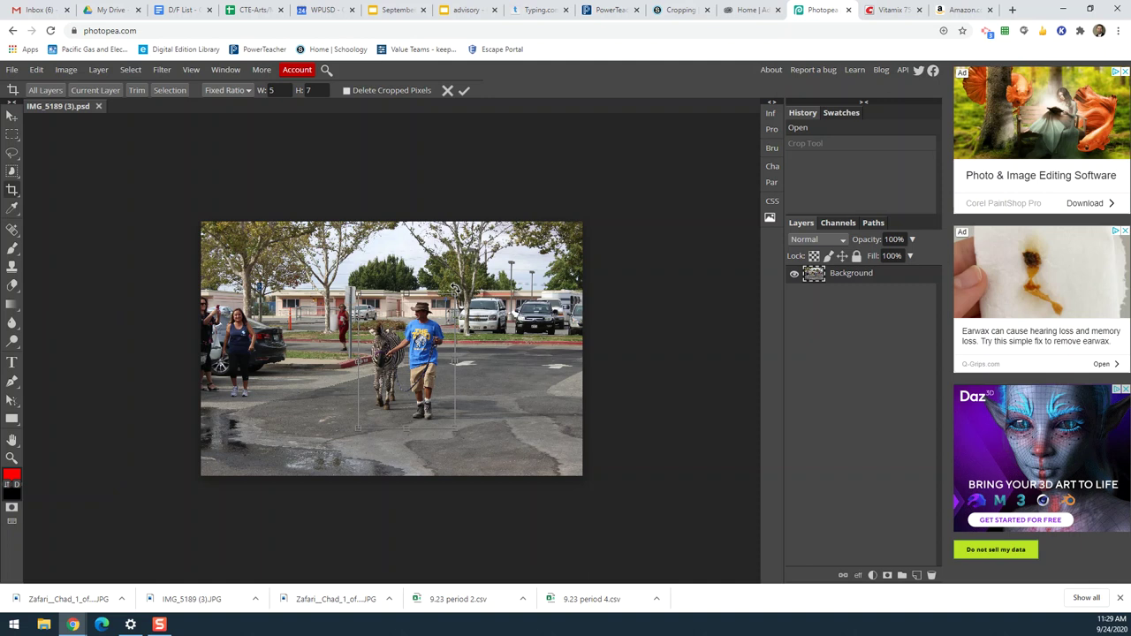
{"action": "left_click_drag", "start_coordinate": [454, 293], "coordinate": [446, 305]}
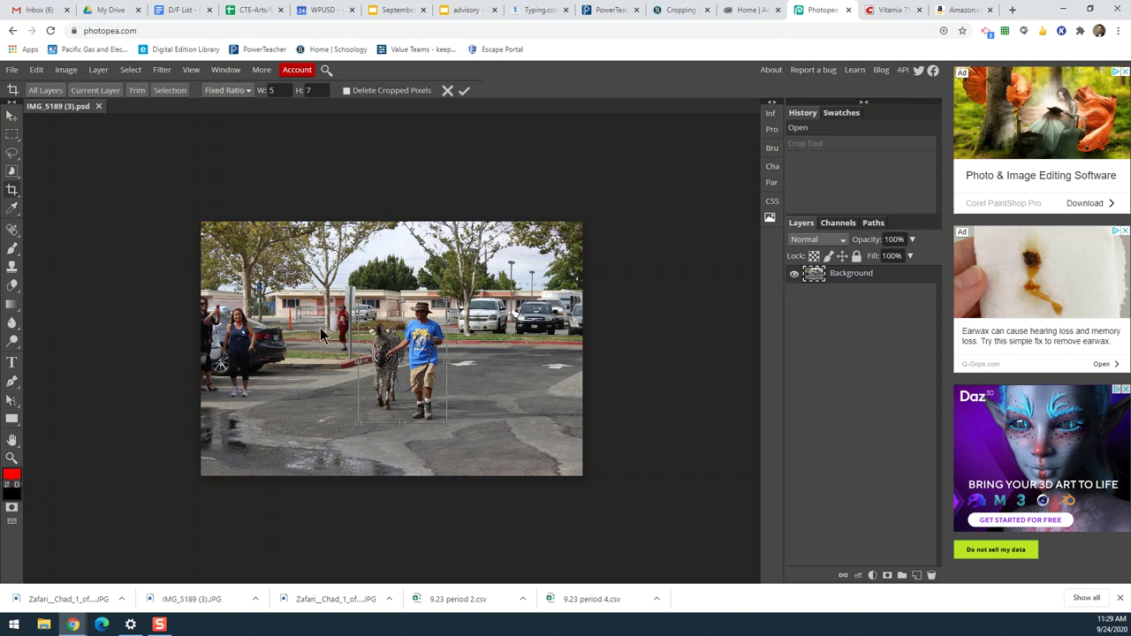
{"action": "left_click", "coordinate": [461, 91]}
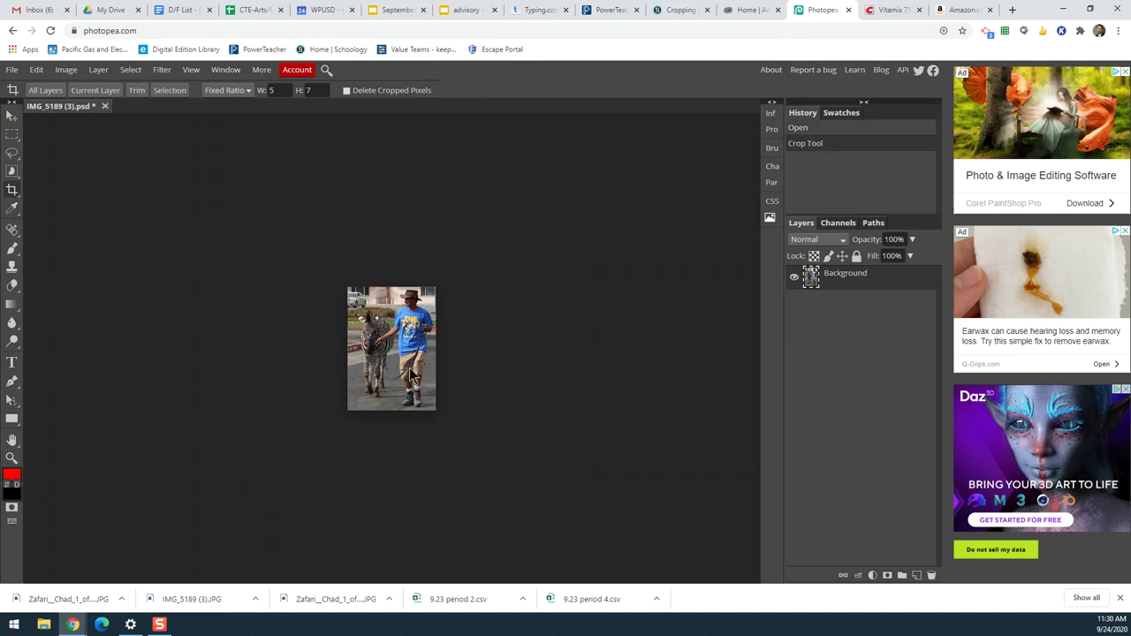
Step: Open copy (4) of the downloaded Zafari JPG, showing the zebra and man in front of the sign, as a second document
{"action": "scroll", "coordinate": [409, 375], "scroll_direction": "up", "scroll_amount": 3}
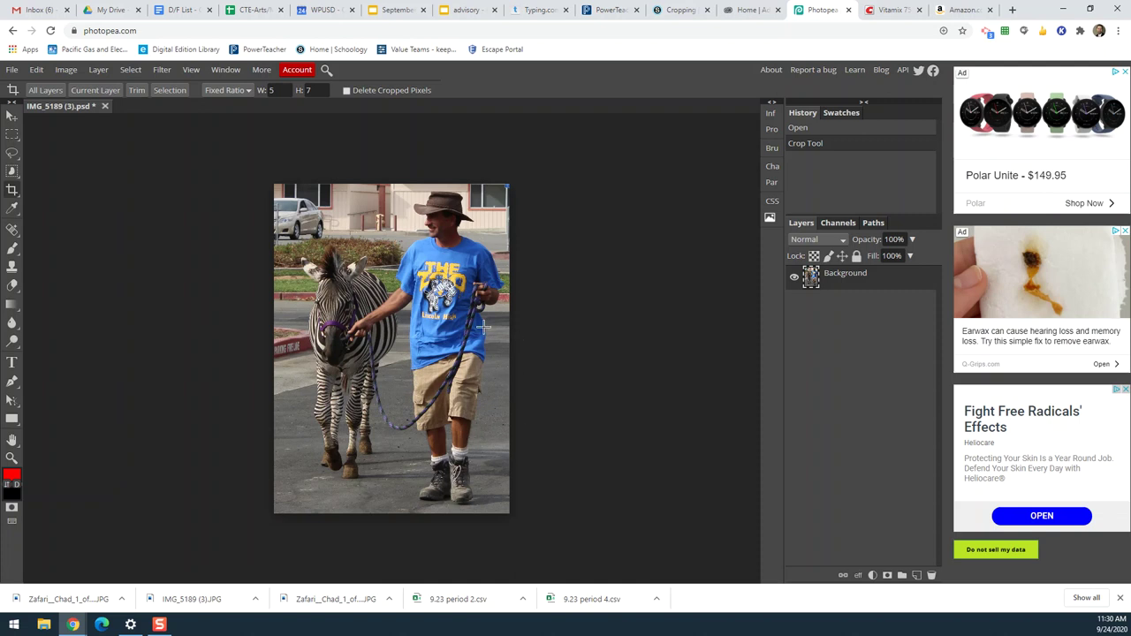
{"action": "scroll", "coordinate": [483, 327], "scroll_direction": "up", "scroll_amount": 1}
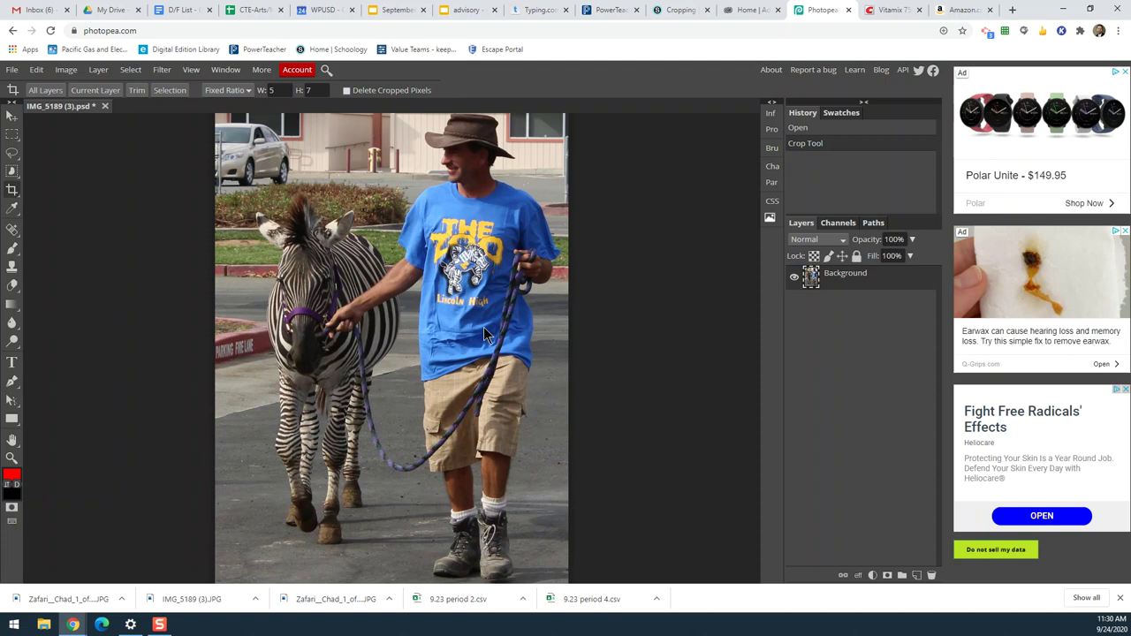
{"action": "scroll", "coordinate": [483, 327], "scroll_direction": "down", "scroll_amount": 1}
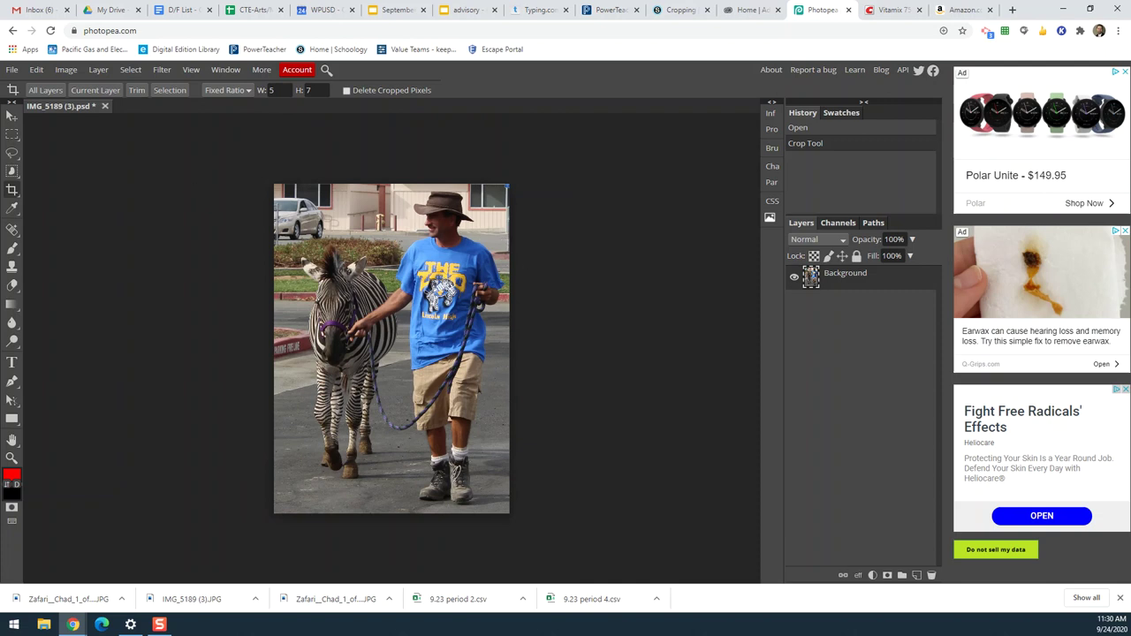
{"action": "left_click", "coordinate": [12, 71]}
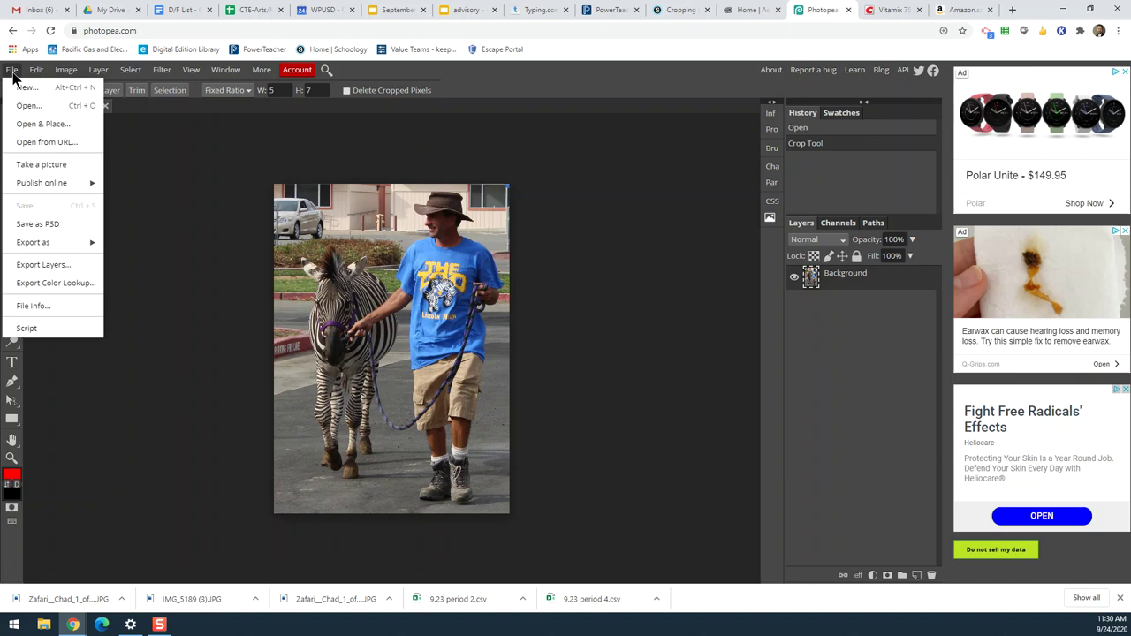
{"action": "left_click", "coordinate": [28, 106]}
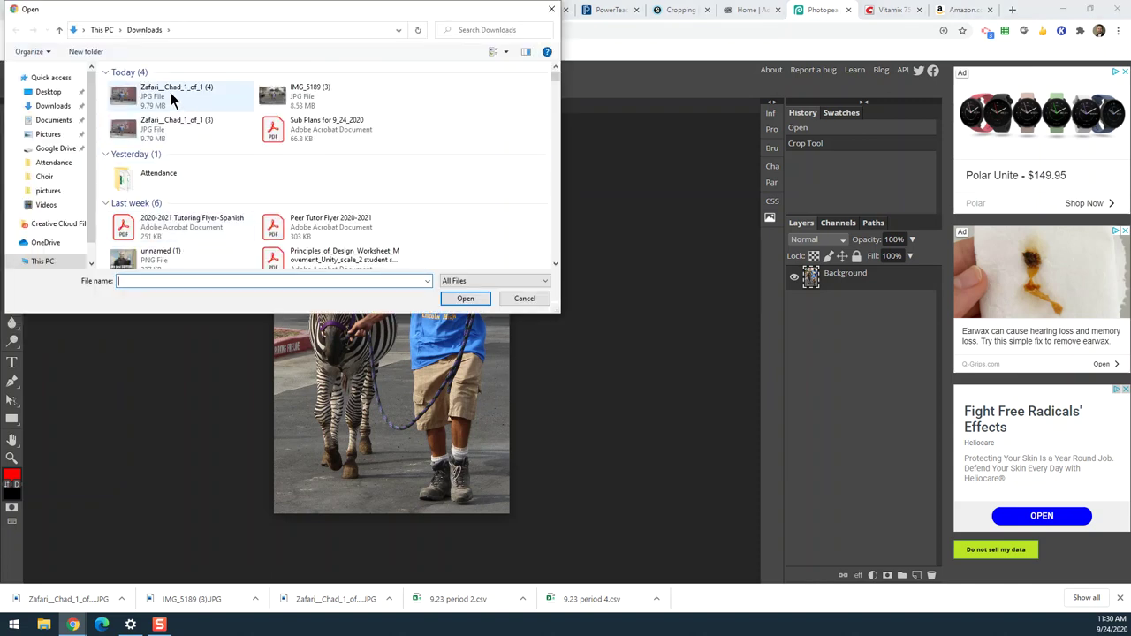
{"action": "left_click", "coordinate": [169, 88]}
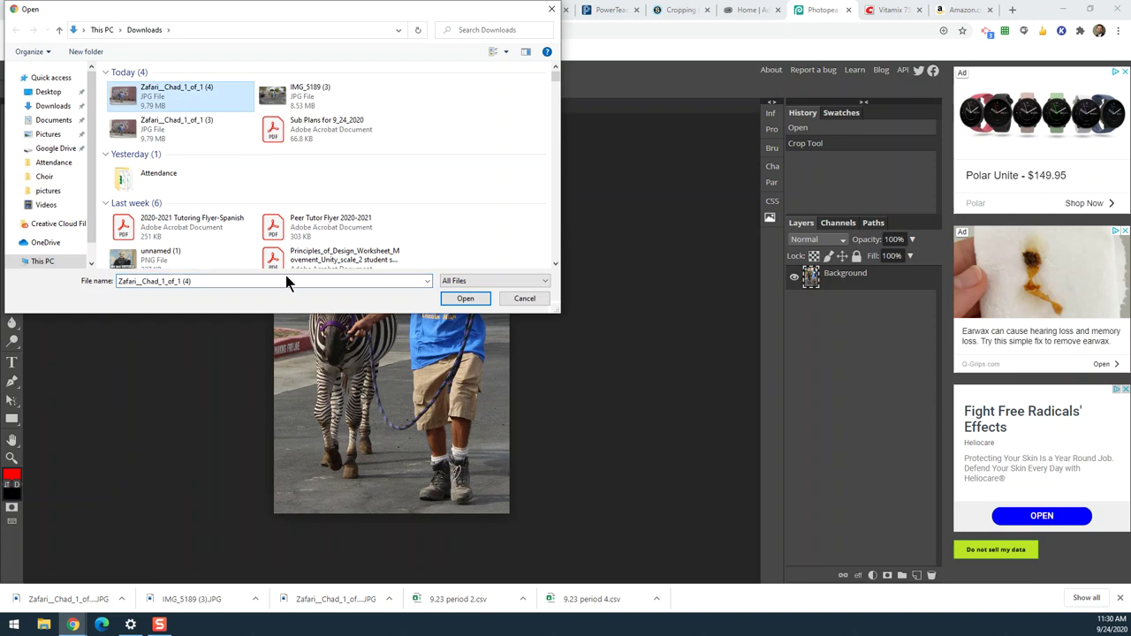
{"action": "left_click", "coordinate": [465, 298]}
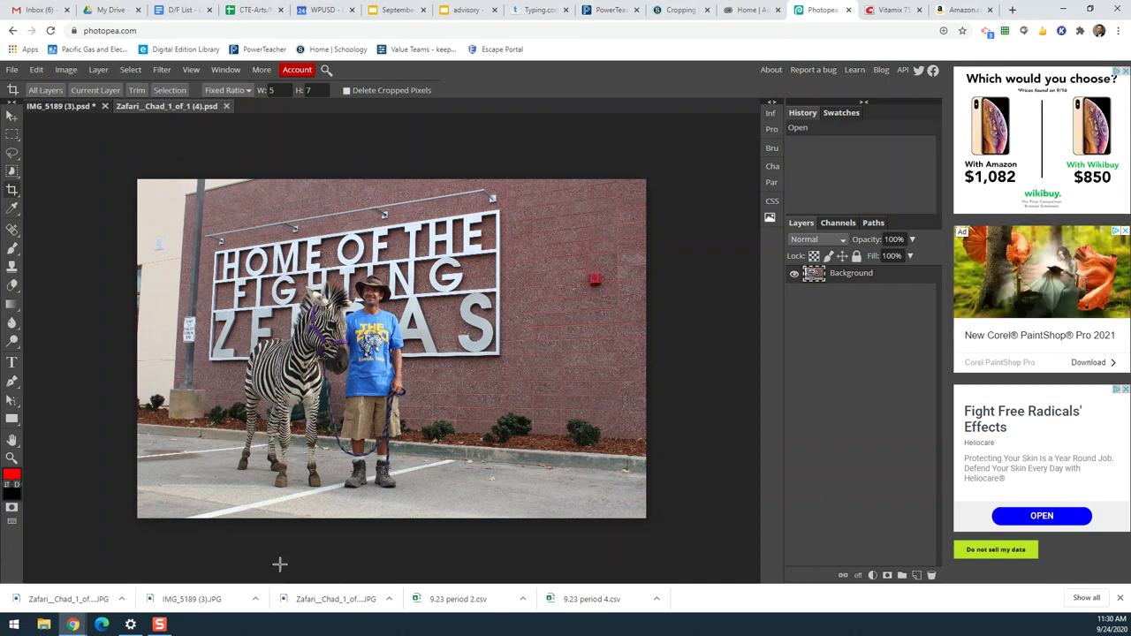
Step: Check the aspect ratio required for the second photo in the Schoology assignment and return to Photopea
{"action": "mouse_move", "coordinate": [76, 624]}
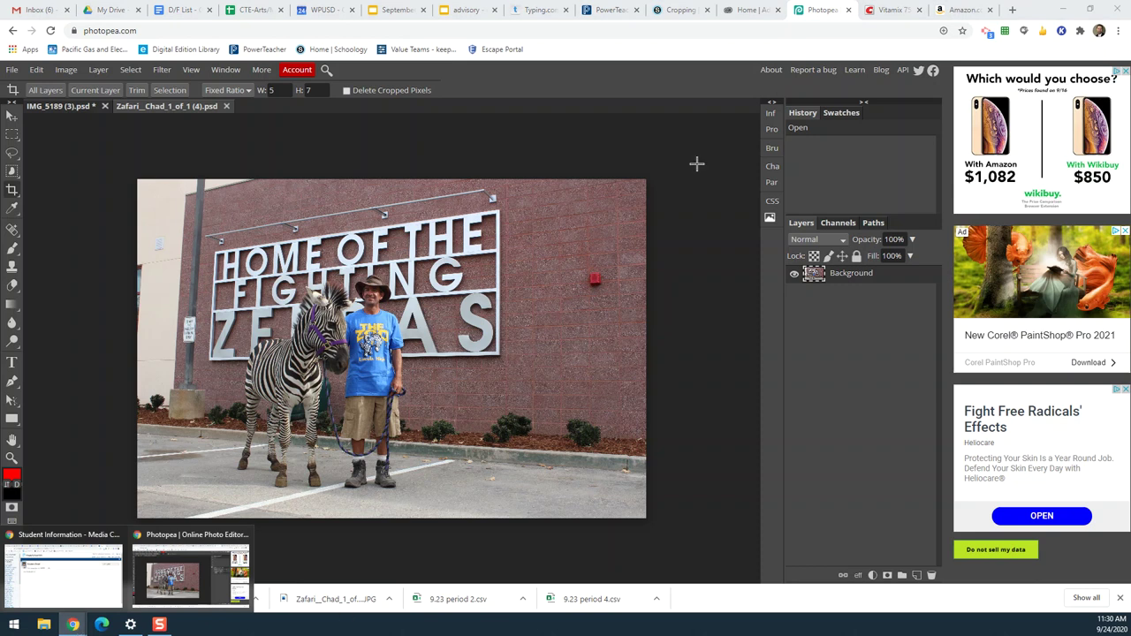
{"action": "left_click", "coordinate": [688, 12]}
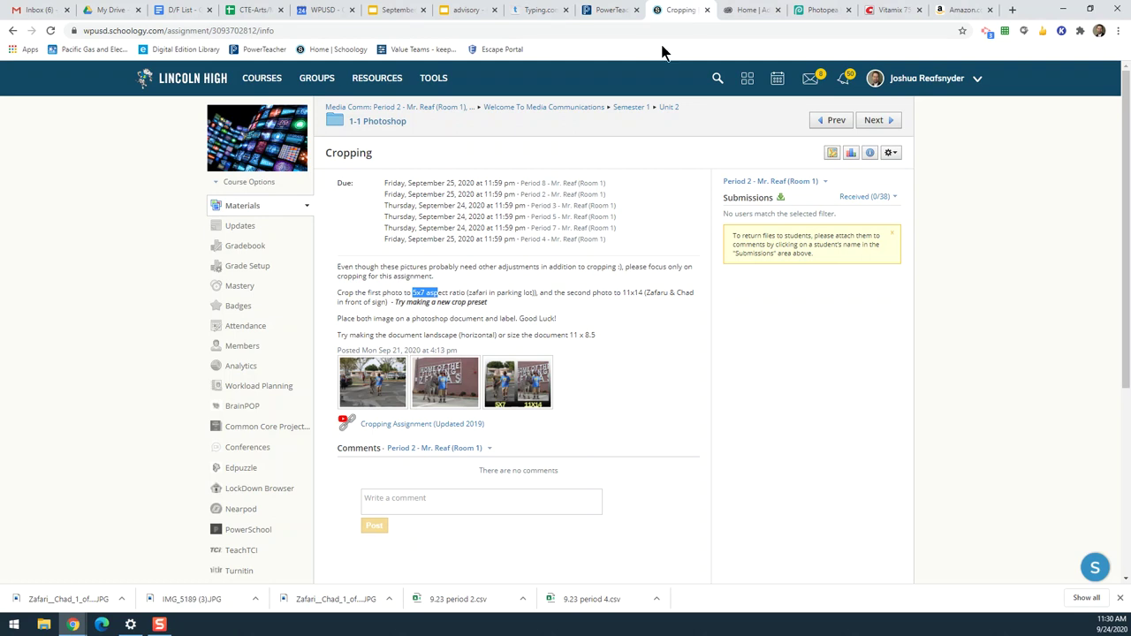
{"action": "left_click_drag", "start_coordinate": [622, 292], "coordinate": [642, 296]}
{"action": "left_click", "coordinate": [819, 10]}
Step: Try a portrait crop of the sign photo around the zebra and man at a fixed ratio of width 11 and height 14
{"action": "left_click", "coordinate": [271, 89]}
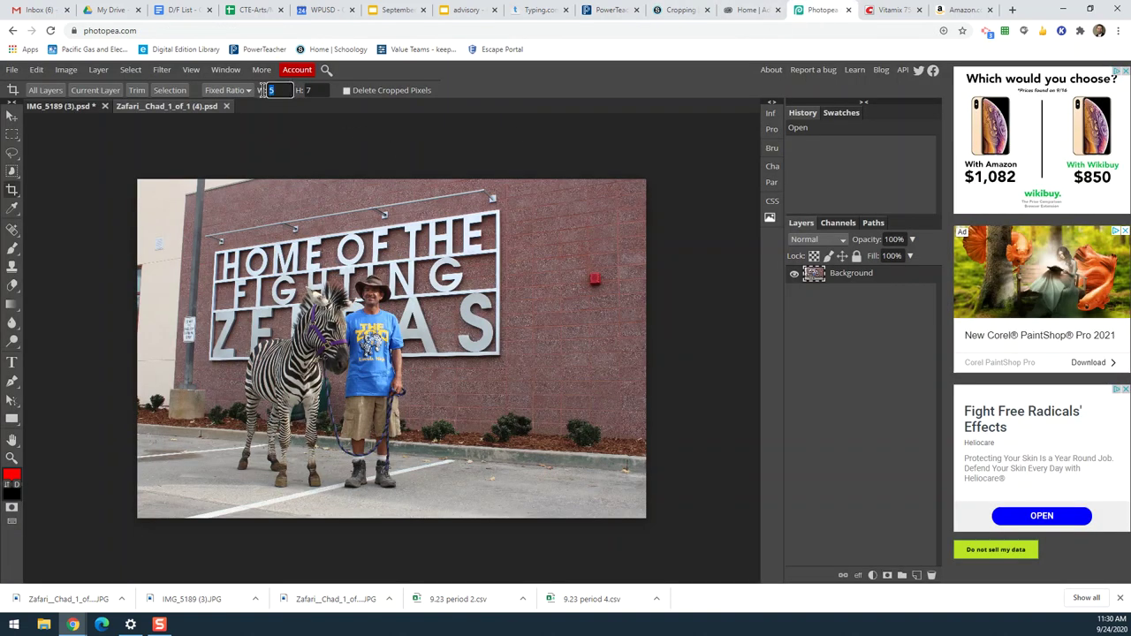
{"action": "type", "text": "11"}
{"action": "left_click", "coordinate": [309, 90]}
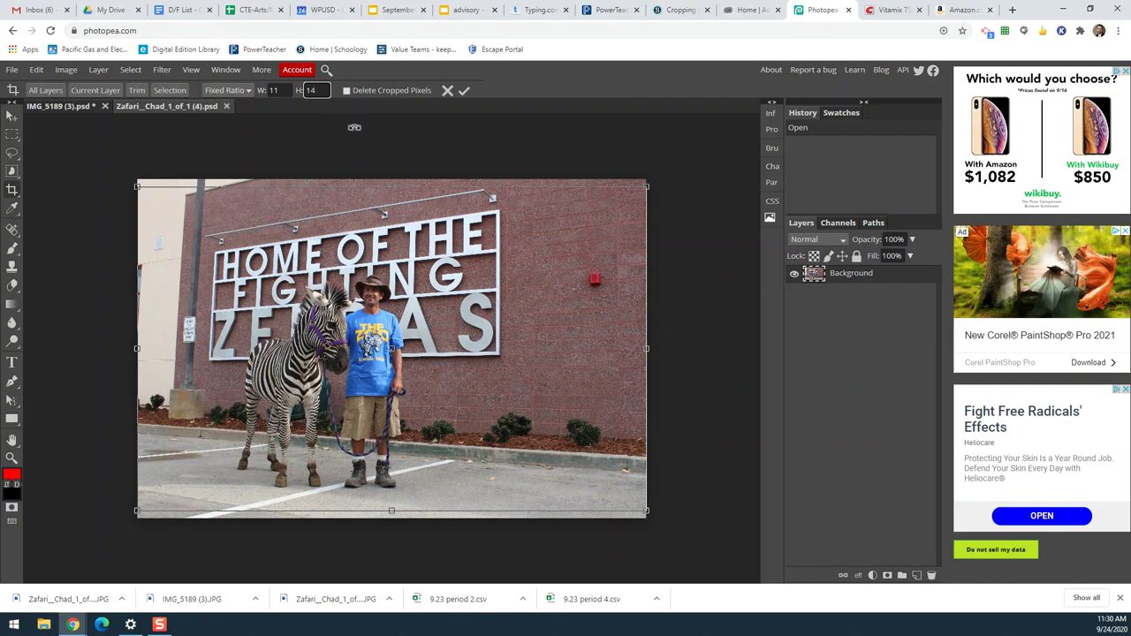
{"action": "left_click", "coordinate": [373, 133]}
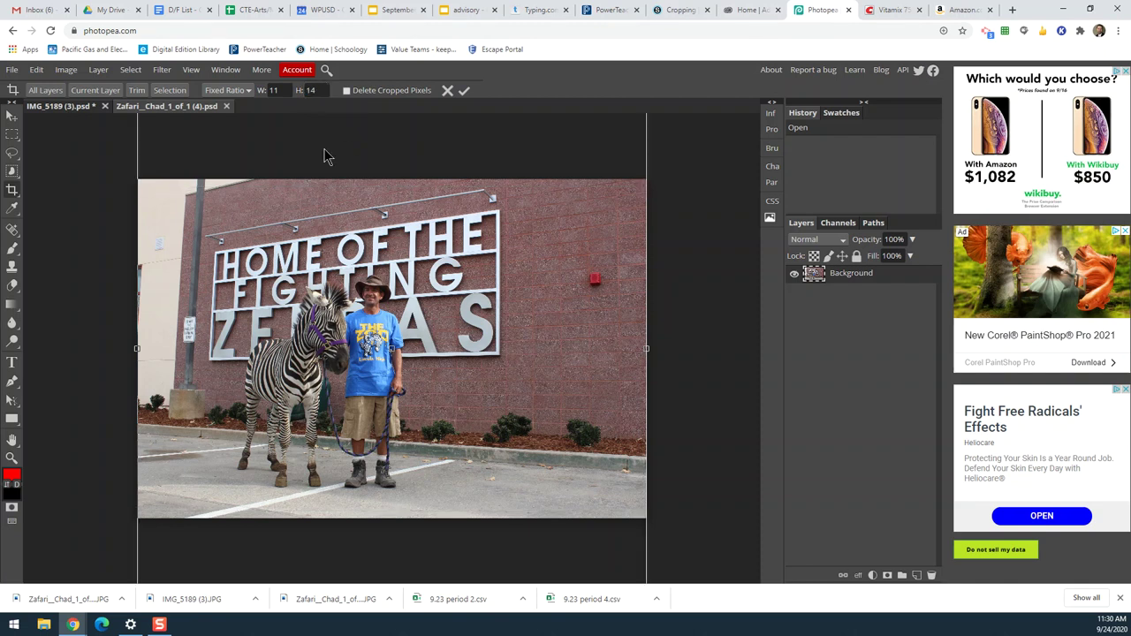
{"action": "left_click_drag", "start_coordinate": [137, 348], "coordinate": [473, 355]}
{"action": "left_click_drag", "start_coordinate": [521, 382], "coordinate": [296, 427]}
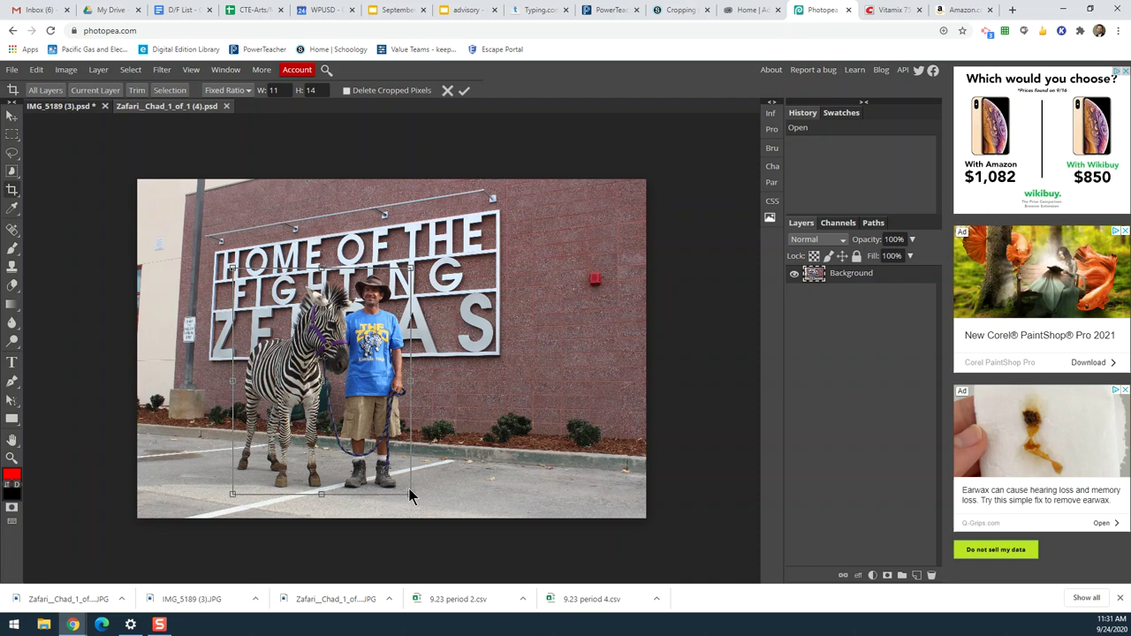
{"action": "left_click_drag", "start_coordinate": [412, 376], "coordinate": [458, 315]}
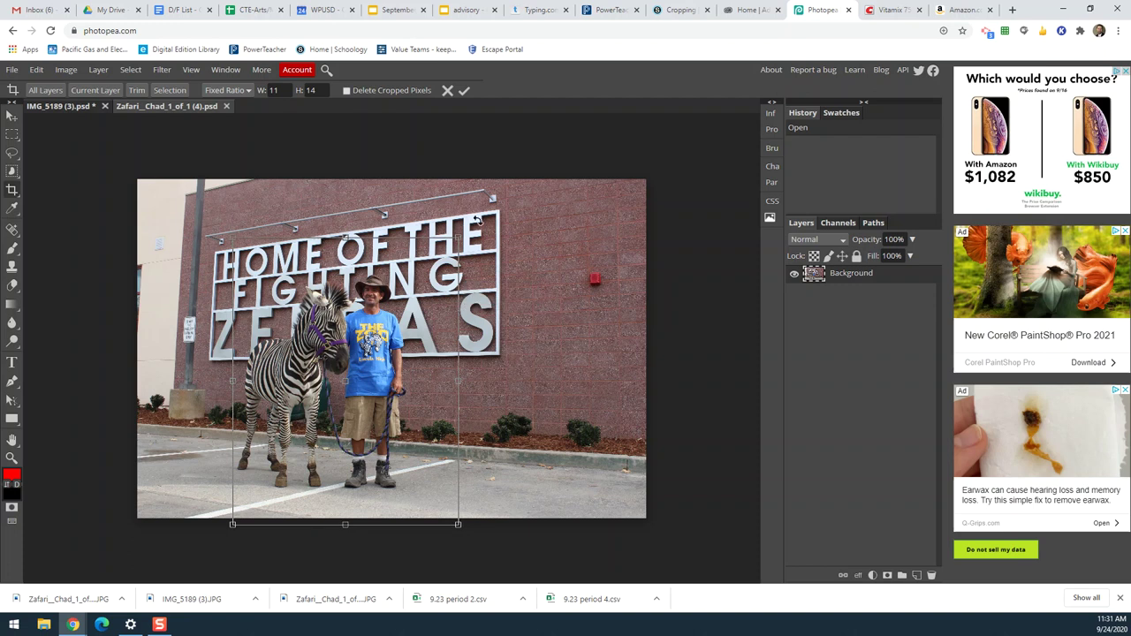
{"action": "left_click_drag", "start_coordinate": [478, 216], "coordinate": [515, 511]}
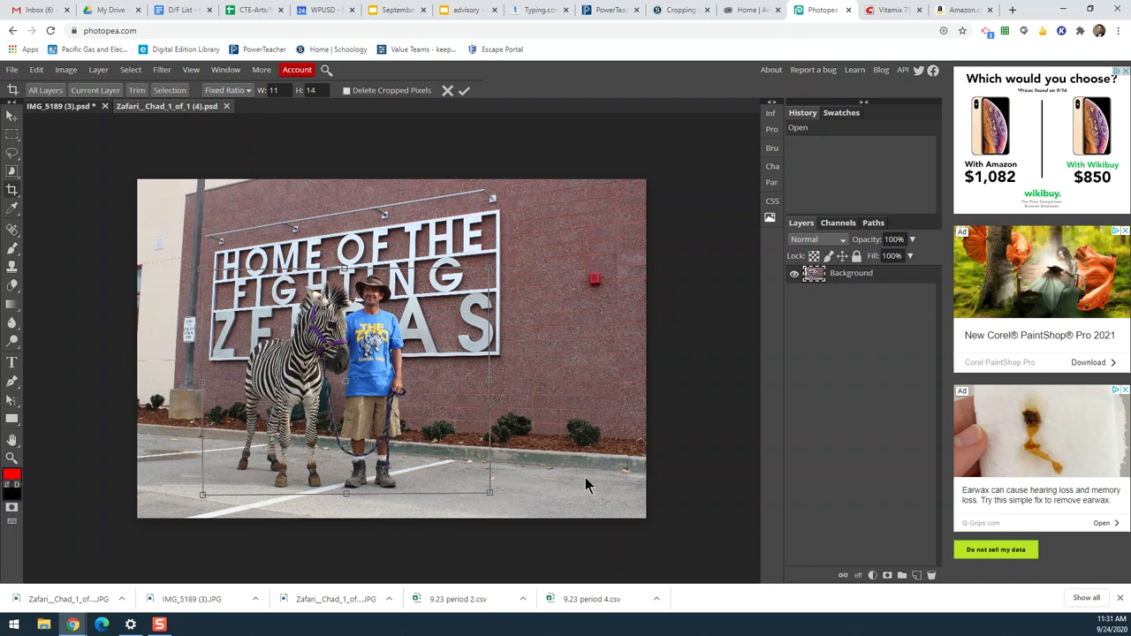
{"action": "key", "text": "Escape"}
Step: Set the Crop tool's fixed ratio to width 14 and height 11
{"action": "left_click", "coordinate": [285, 89]}
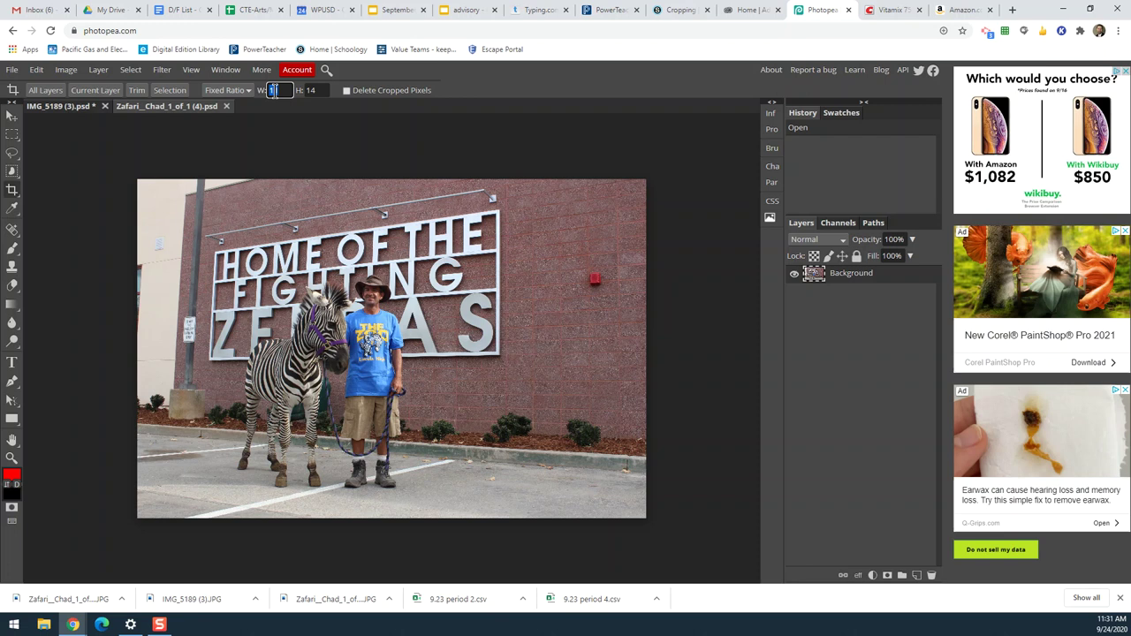
{"action": "type", "text": "14"}
{"action": "left_click", "coordinate": [314, 90]}
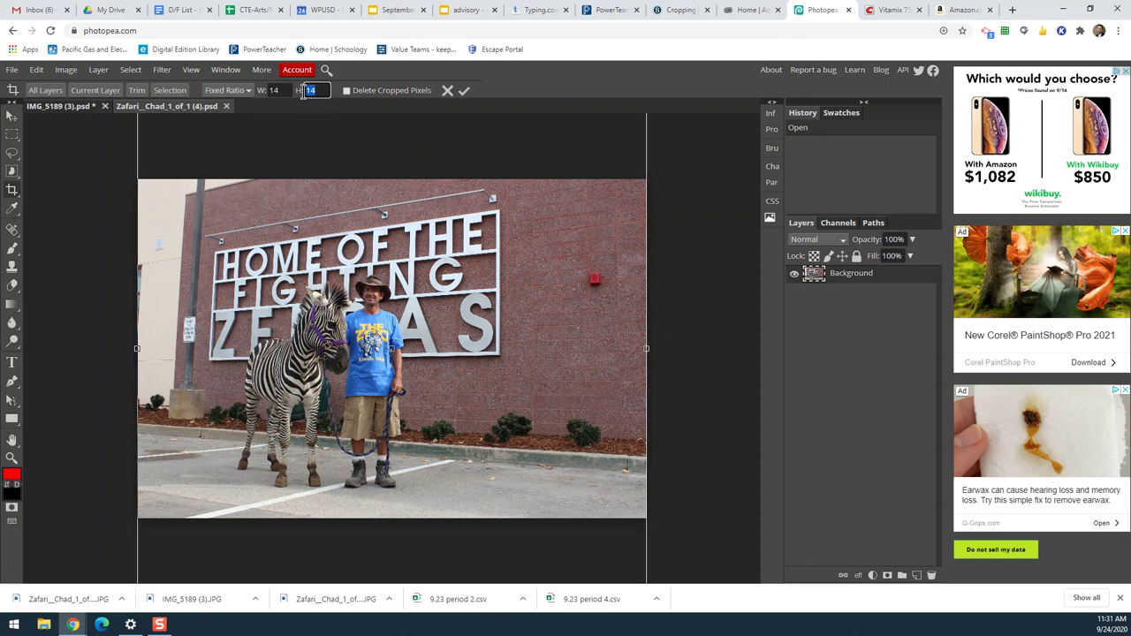
{"action": "key", "text": "Return"}
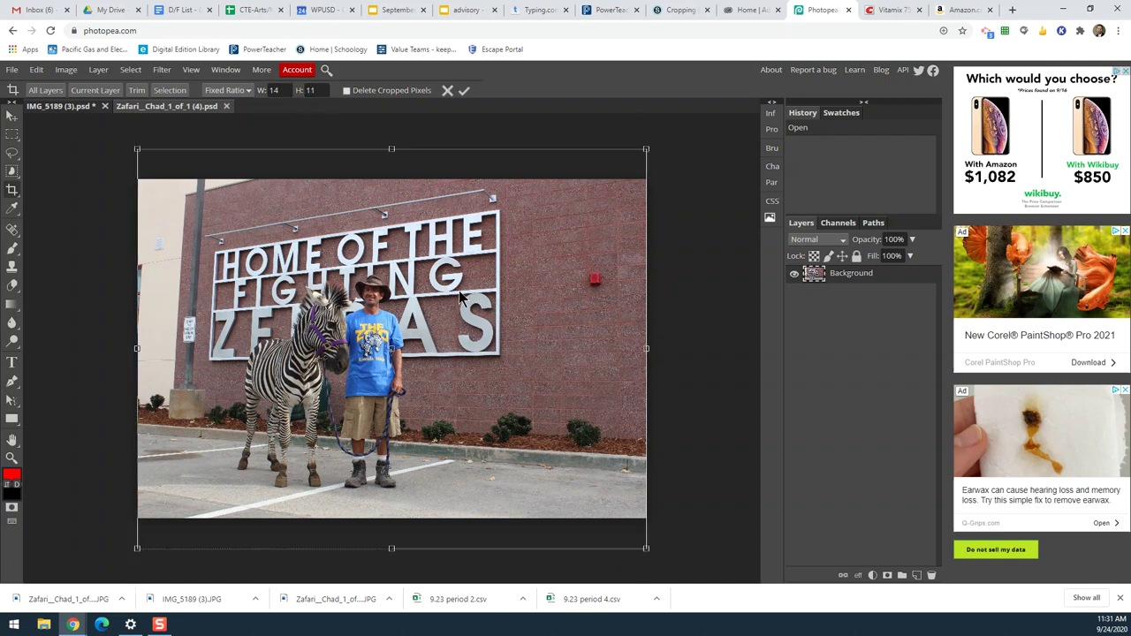
Step: Crop the sign photo to the 14:11 landscape ratio, framing the zebra, the man and the sign lettering behind them
{"action": "left_click_drag", "start_coordinate": [646, 549], "coordinate": [433, 349]}
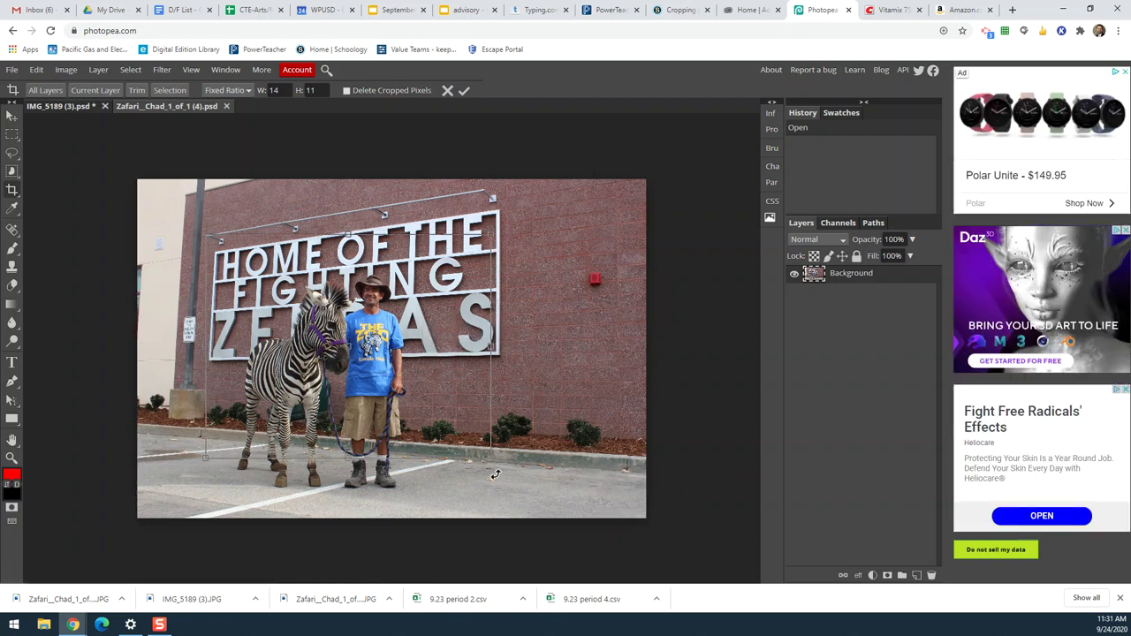
{"action": "left_click_drag", "start_coordinate": [492, 459], "coordinate": [538, 496]}
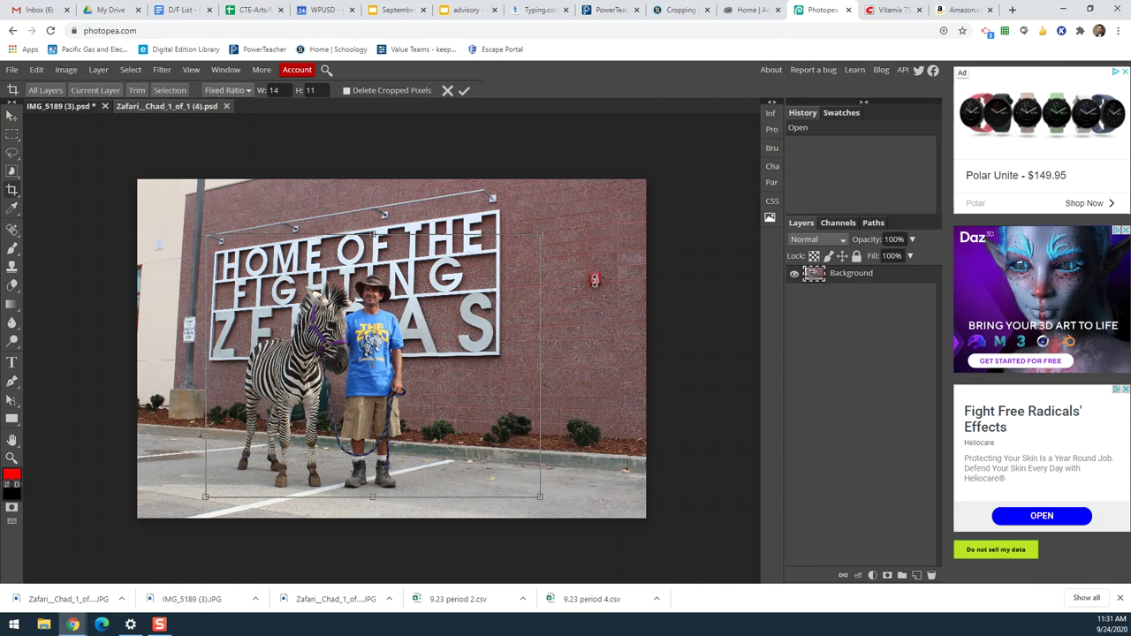
{"action": "left_click_drag", "start_coordinate": [484, 293], "coordinate": [481, 277]}
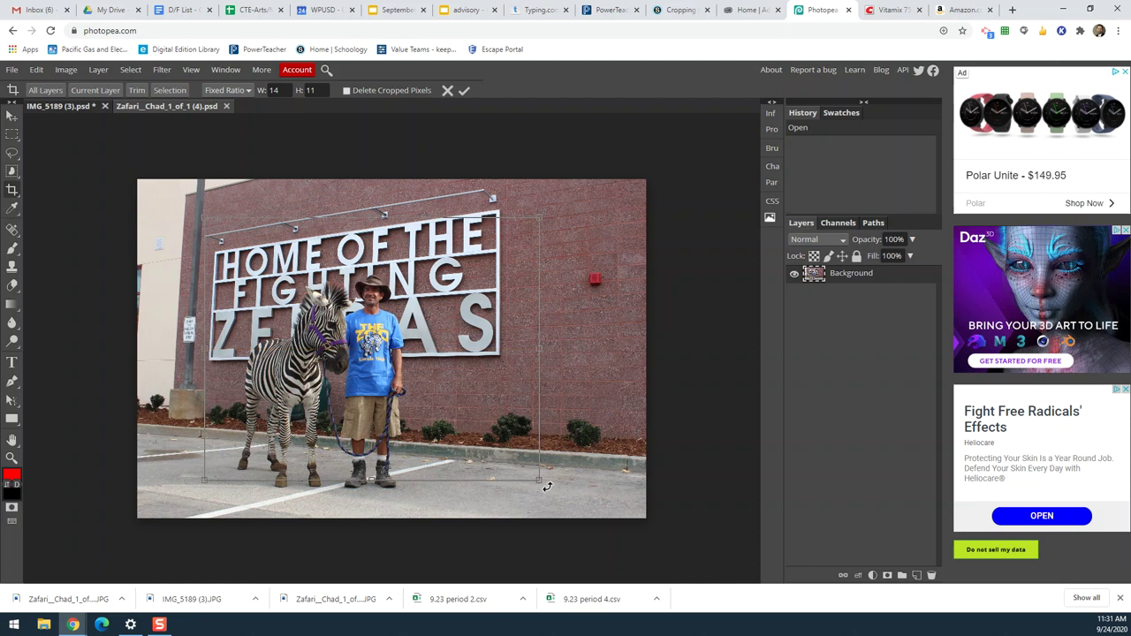
{"action": "left_click_drag", "start_coordinate": [540, 481], "coordinate": [558, 496]}
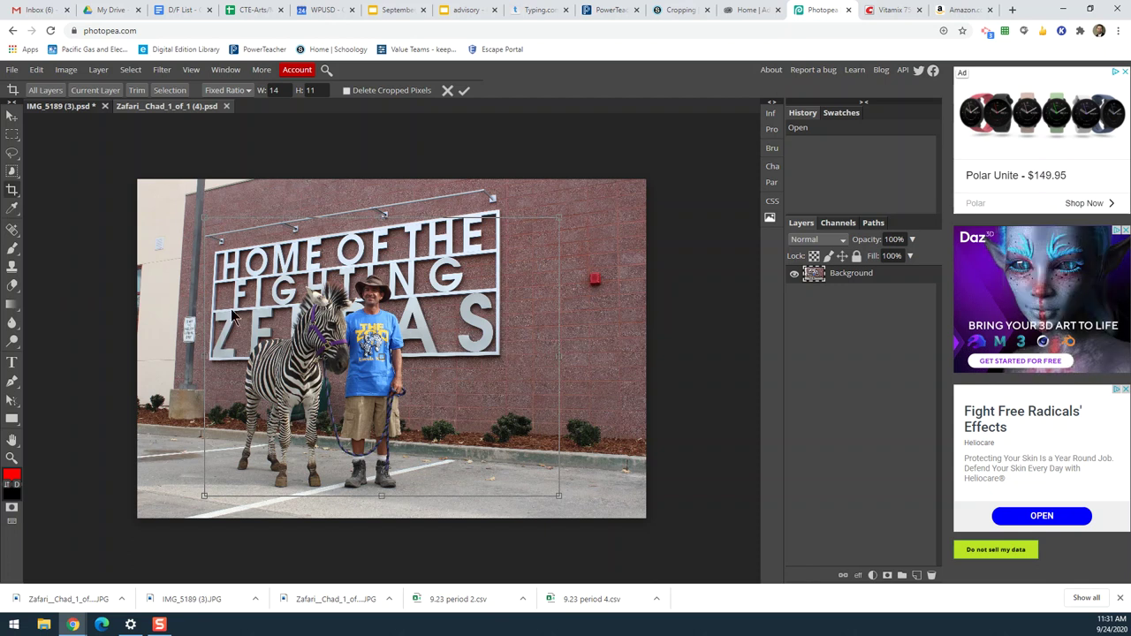
{"action": "mouse_move", "coordinate": [237, 318]}
{"action": "left_mouse_down"}
{"action": "mouse_move", "coordinate": [247, 318]}
{"action": "mouse_move", "coordinate": [231, 318]}
{"action": "left_mouse_up"}
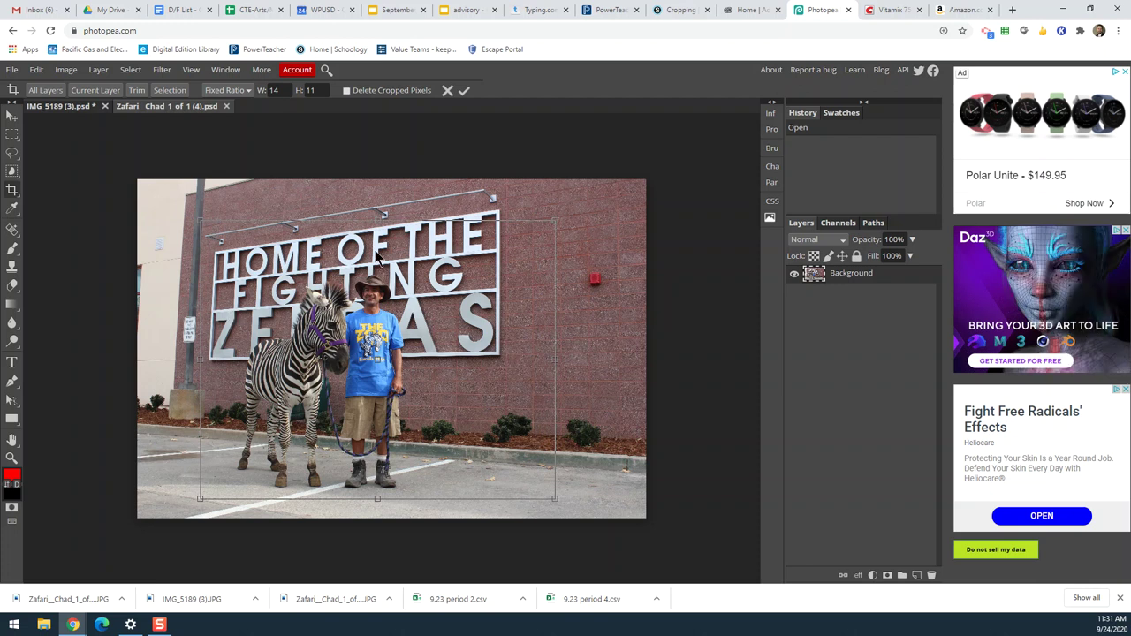
{"action": "left_click", "coordinate": [464, 91]}
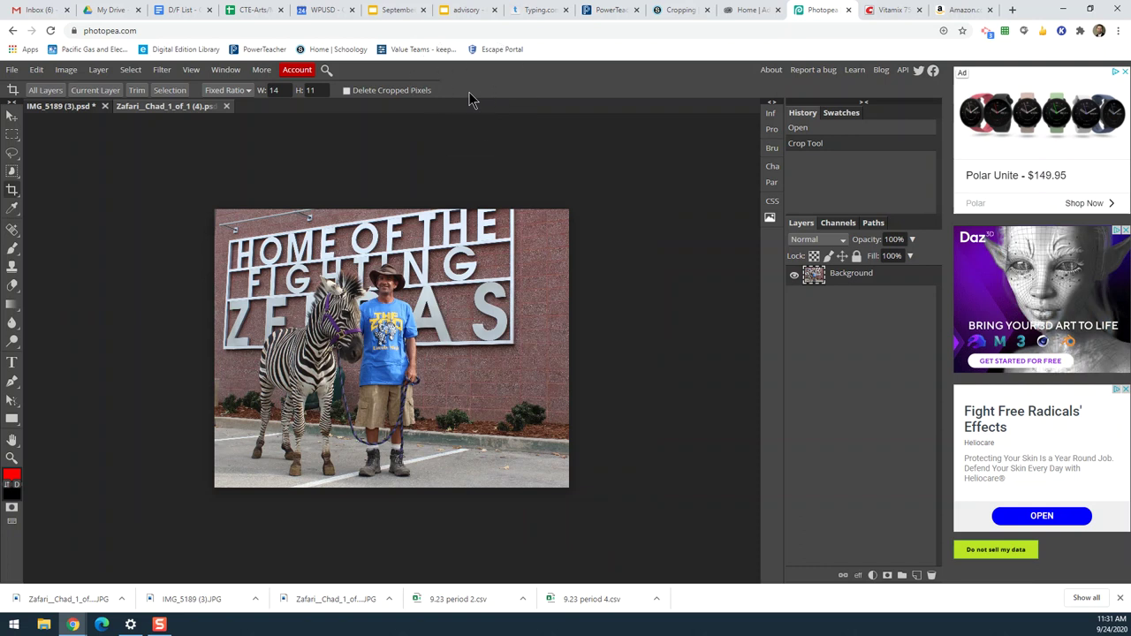
{"action": "key", "text": "ctrl+plus"}
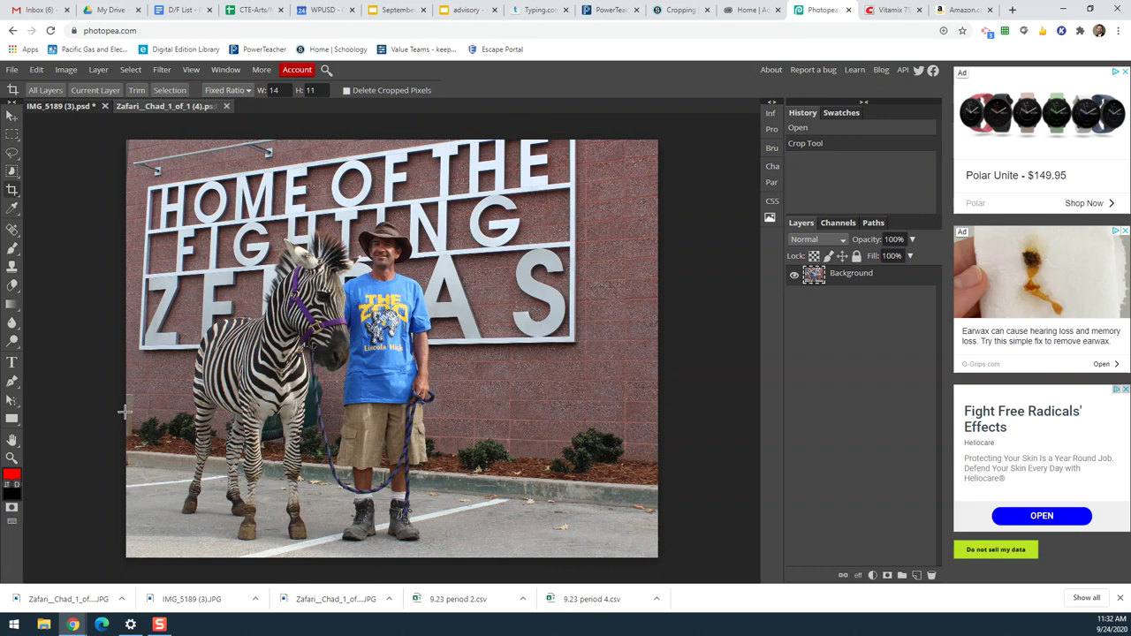
{"action": "left_click", "coordinate": [60, 109]}
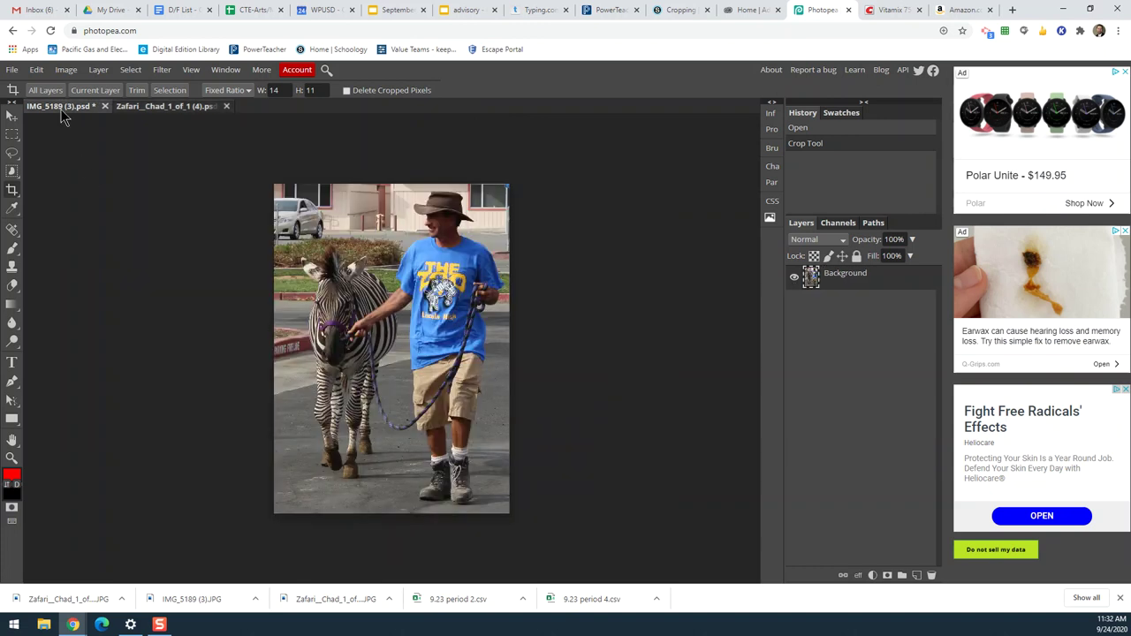
{"action": "left_click", "coordinate": [153, 107]}
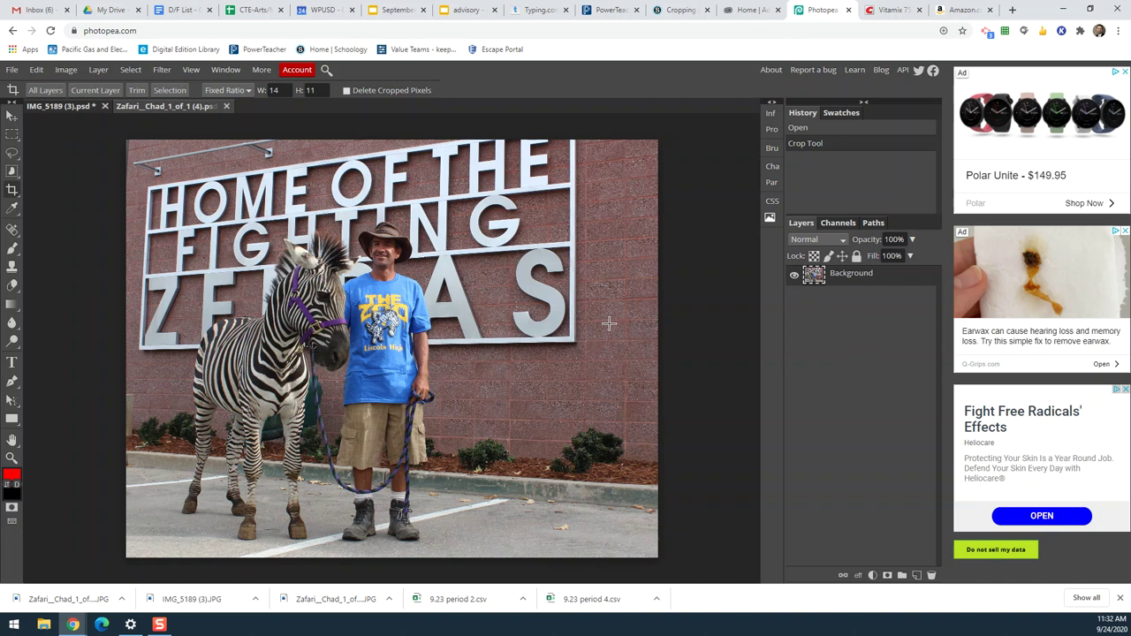
Step: Start a new project measured in inches, with a width of 8.5 and a height of 11
{"action": "left_click", "coordinate": [12, 71]}
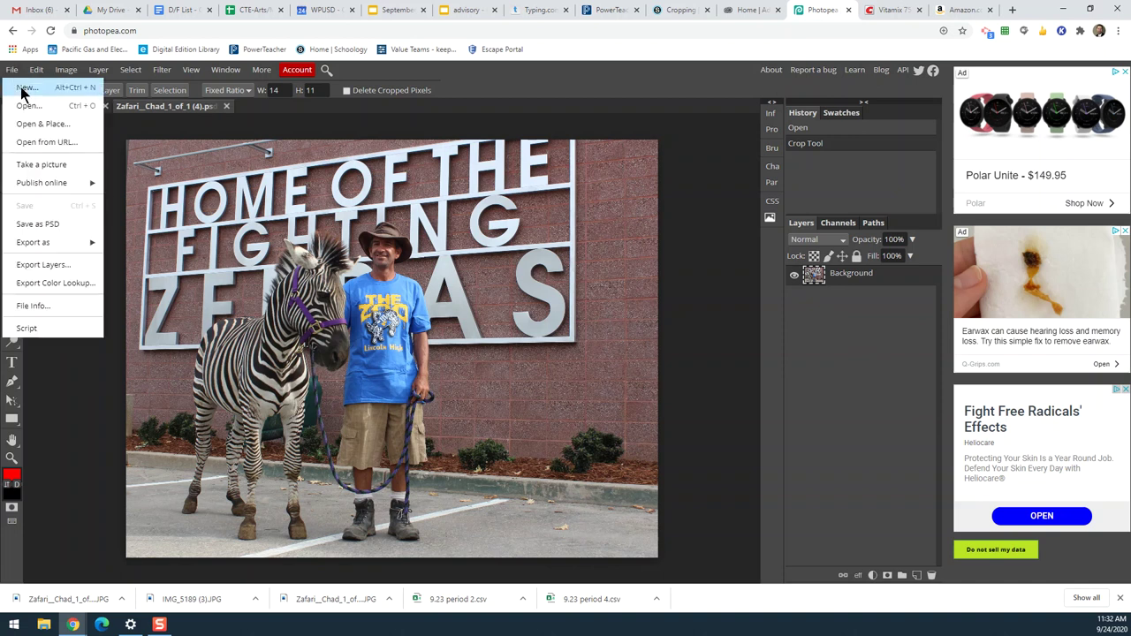
{"action": "left_click", "coordinate": [25, 88]}
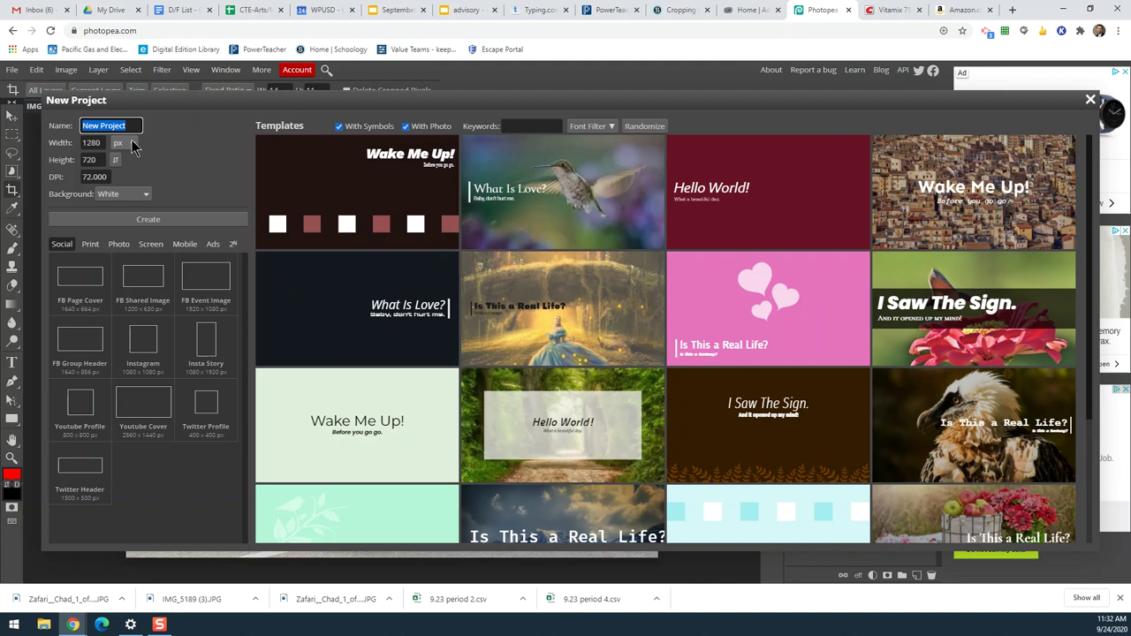
{"action": "left_click", "coordinate": [131, 144]}
{"action": "left_click", "coordinate": [118, 189]}
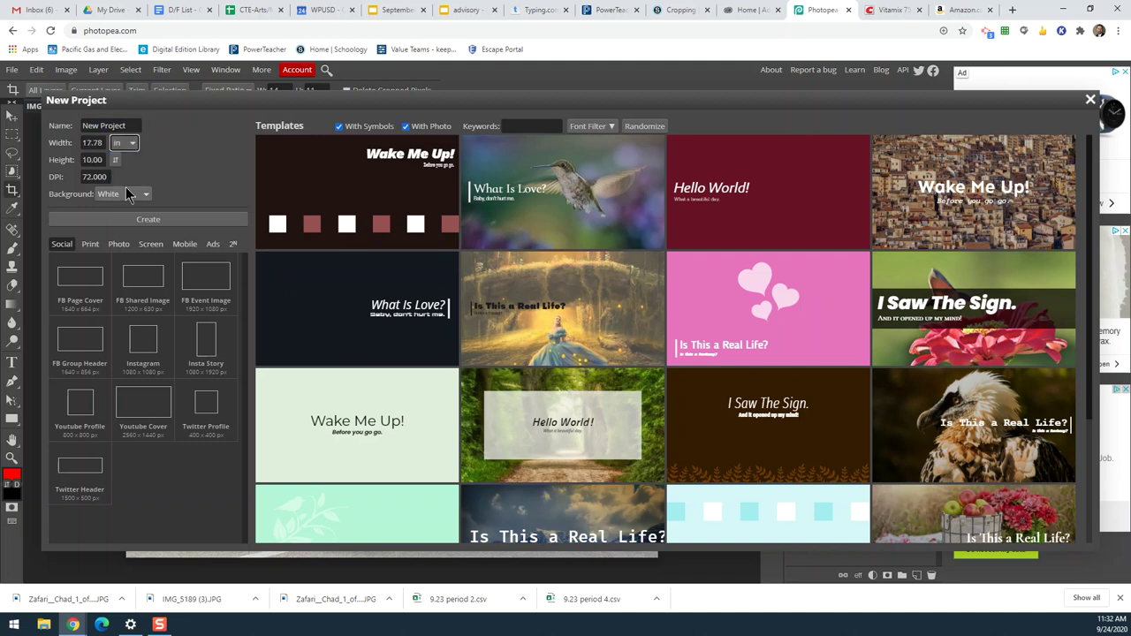
{"action": "left_click", "coordinate": [102, 144]}
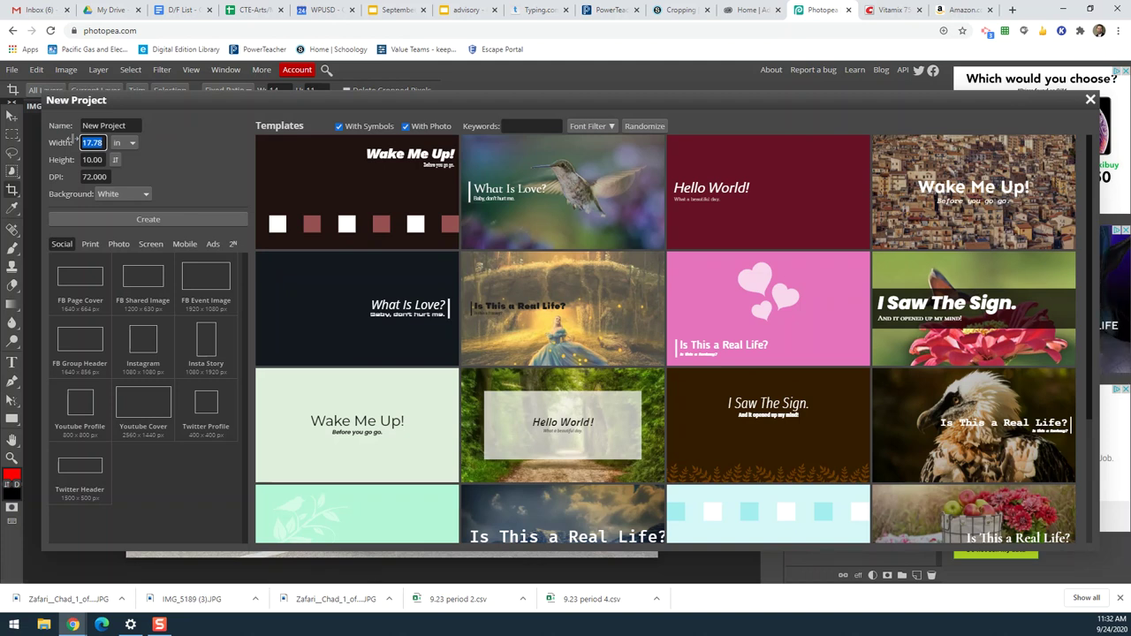
{"action": "type", "text": "8"}
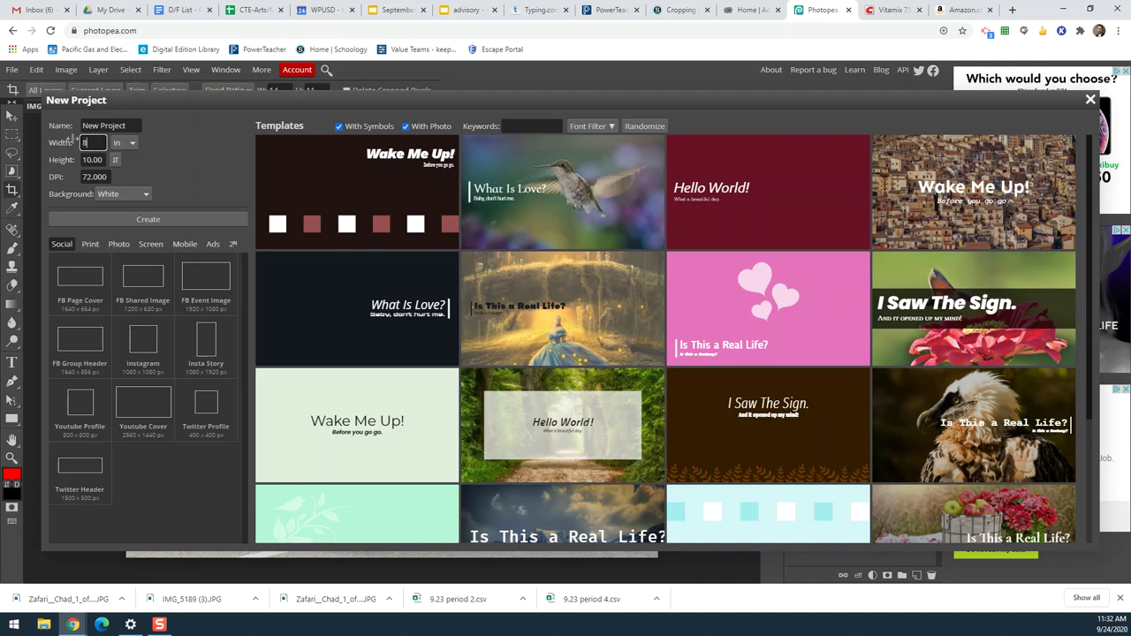
{"action": "type", "text": ".5"}
{"action": "key", "text": "Tab"}
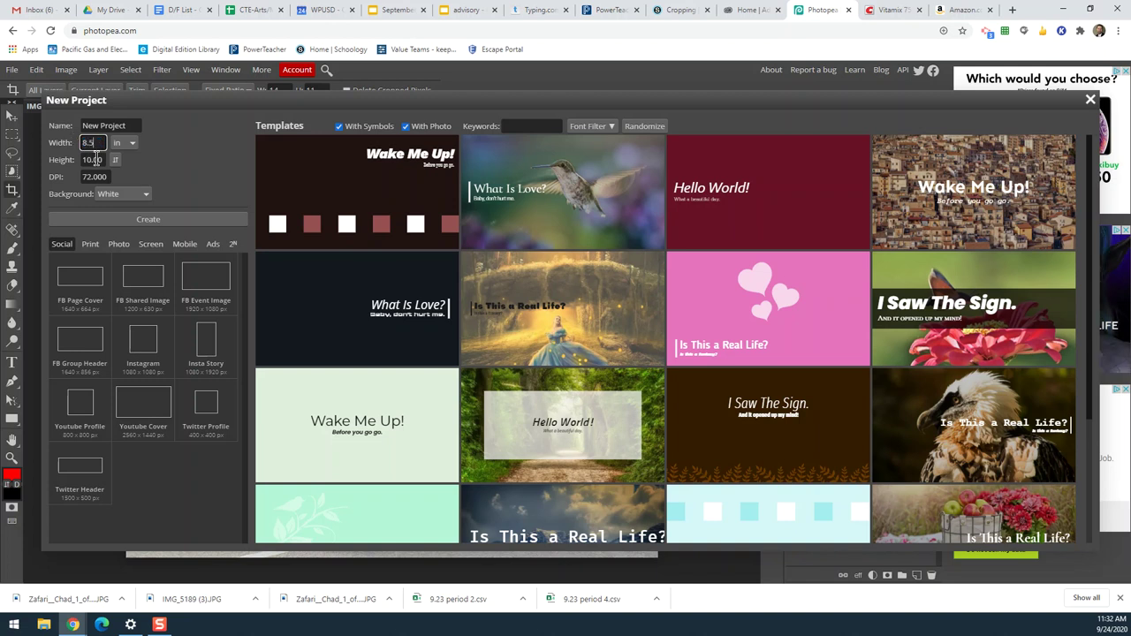
{"action": "type", "text": "11"}
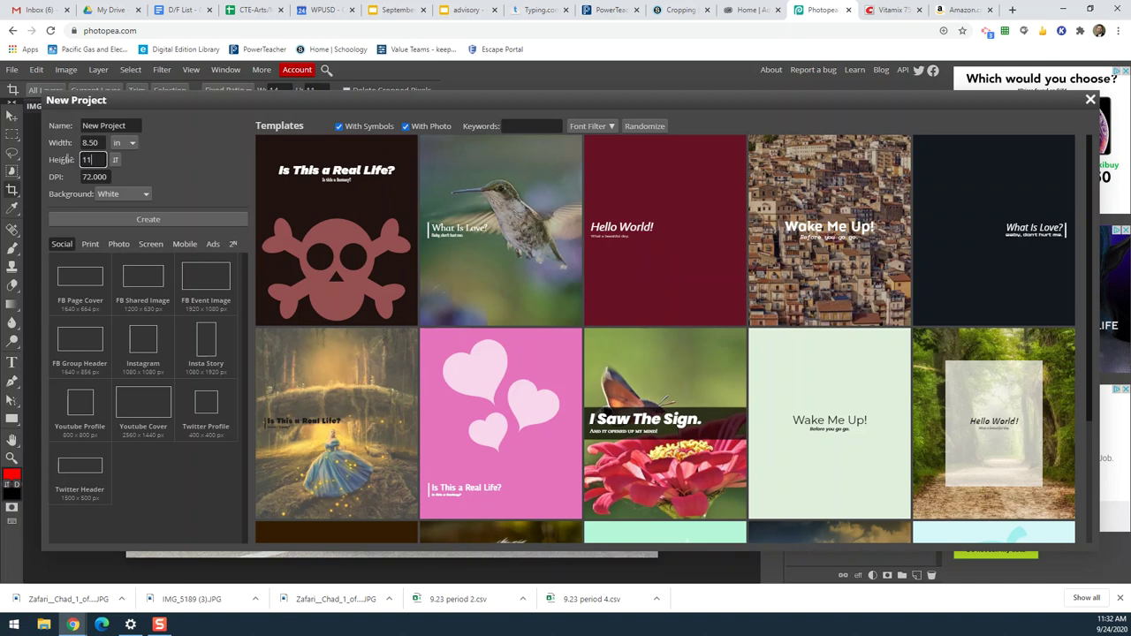
{"action": "key", "text": "Tab"}
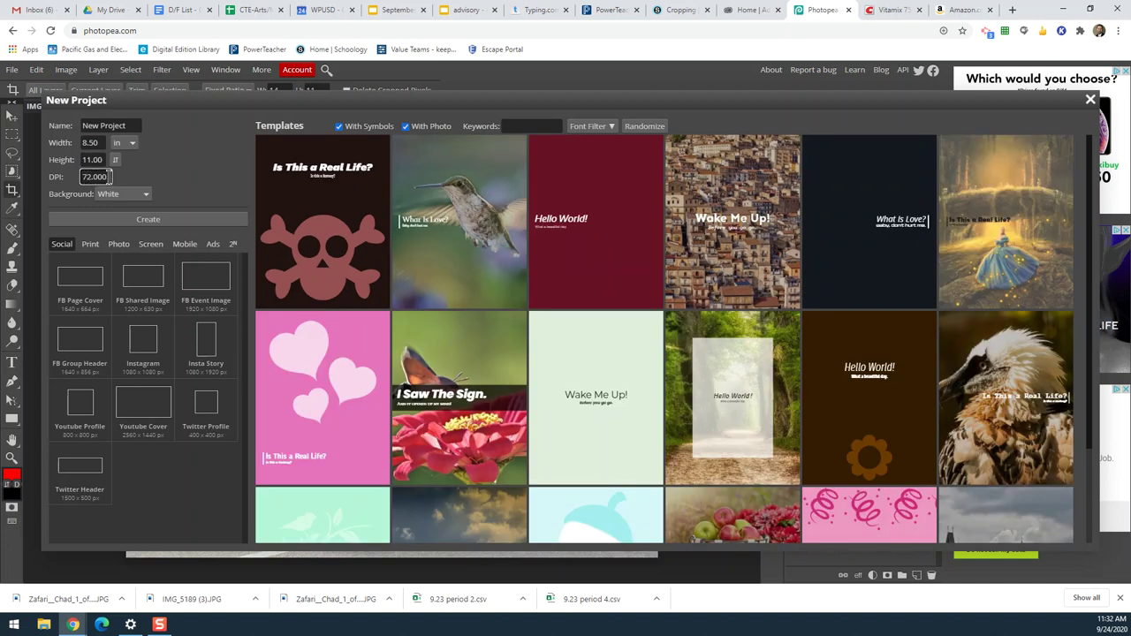
Step: Set the new project's resolution to 300 DPI and swap its dimensions to 11 in wide by 8.5 in high
{"action": "type", "text": "3"}
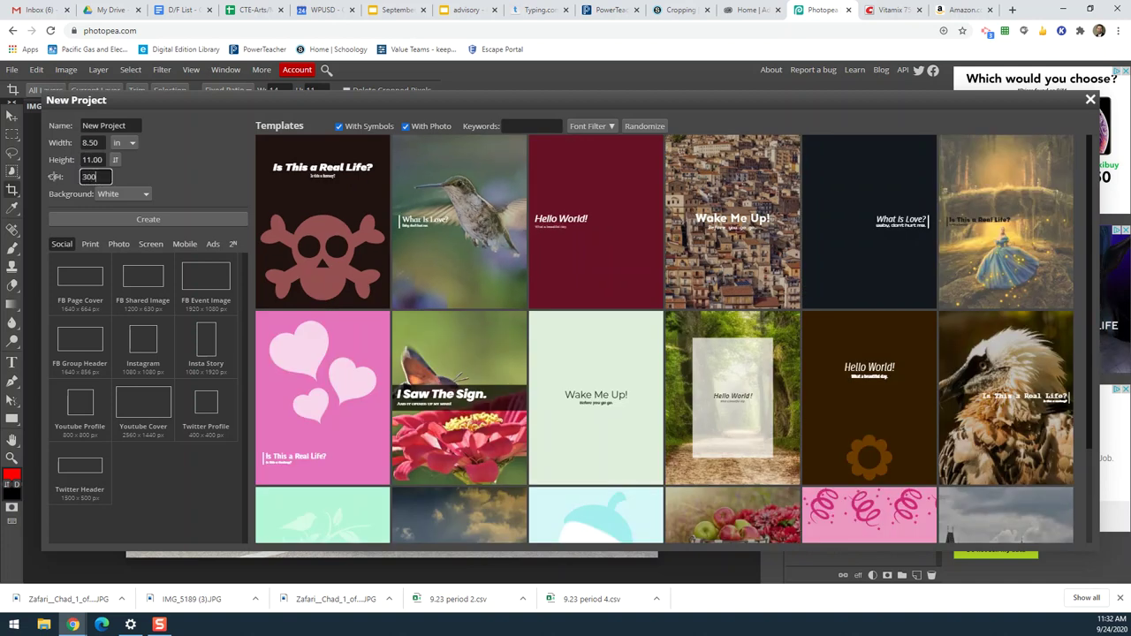
{"action": "left_click", "coordinate": [196, 183]}
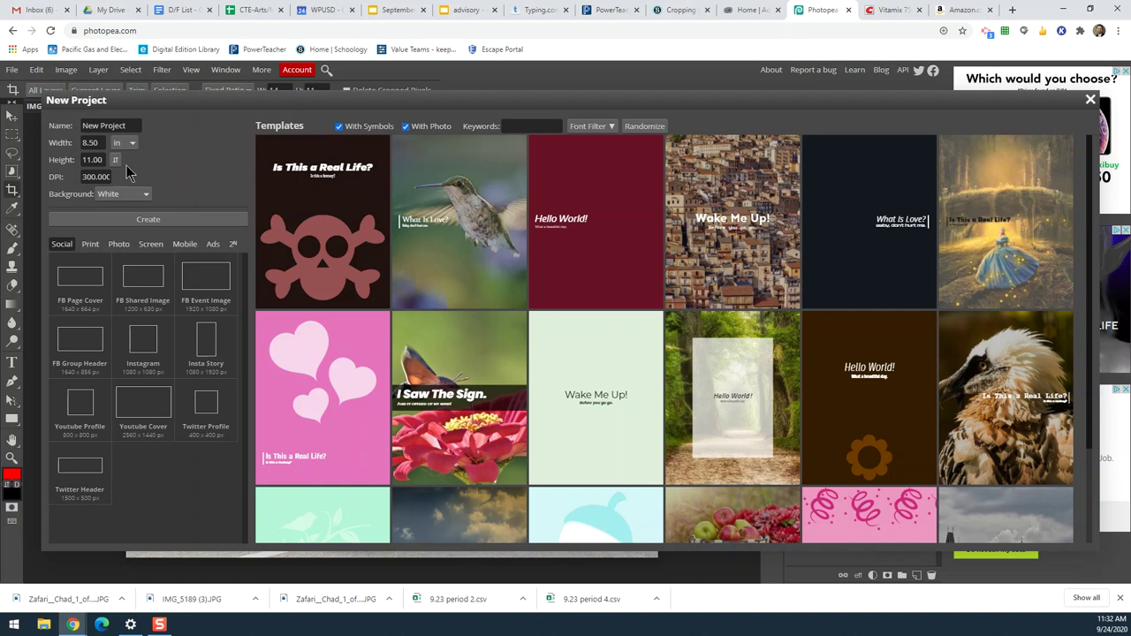
{"action": "left_click", "coordinate": [115, 160]}
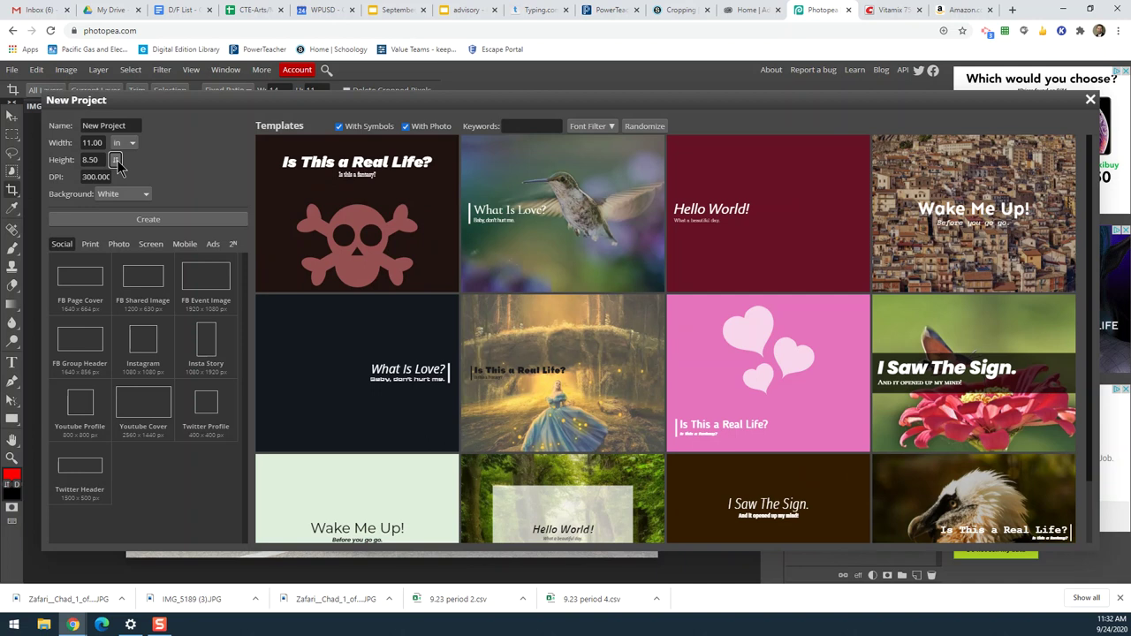
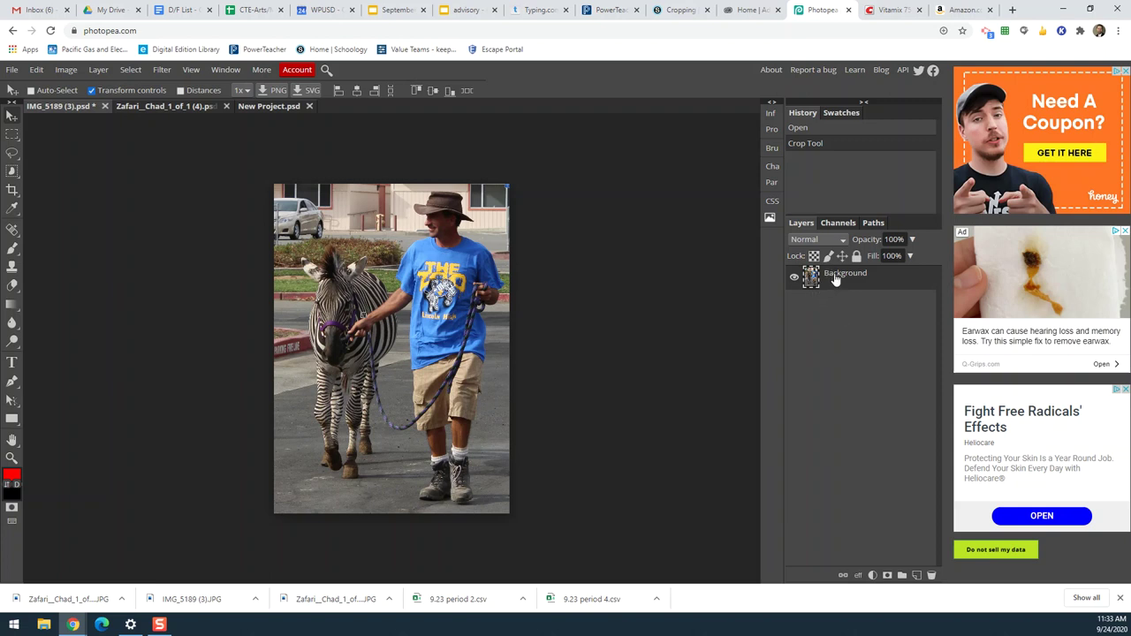
Step: Try copying the IMG_5189 (3) photo layer into the new project, scaled to 28.32% in the page's upper left, and delete that copy
{"action": "left_click_drag", "start_coordinate": [836, 279], "coordinate": [269, 113]}
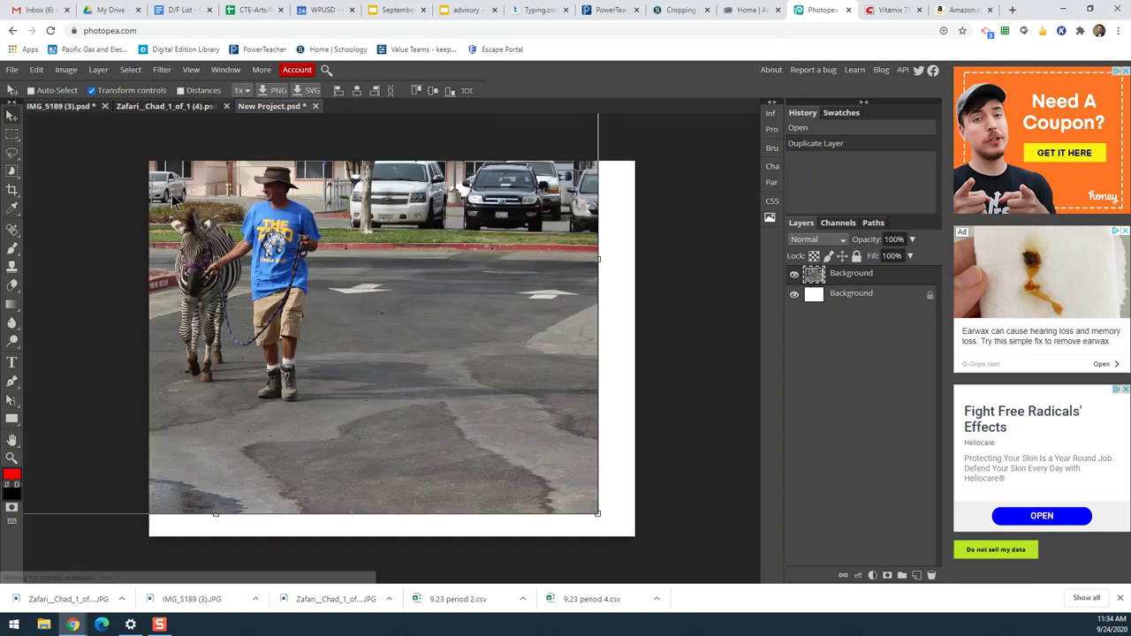
{"action": "left_click_drag", "start_coordinate": [463, 298], "coordinate": [610, 394]}
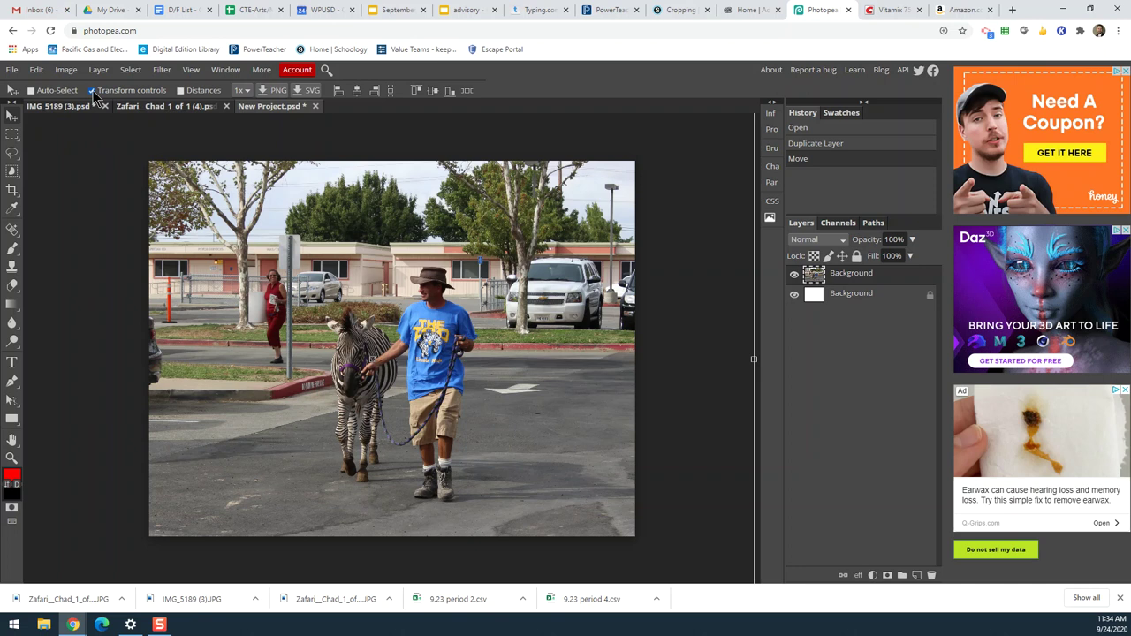
{"action": "left_click_drag", "start_coordinate": [217, 212], "coordinate": [392, 301]}
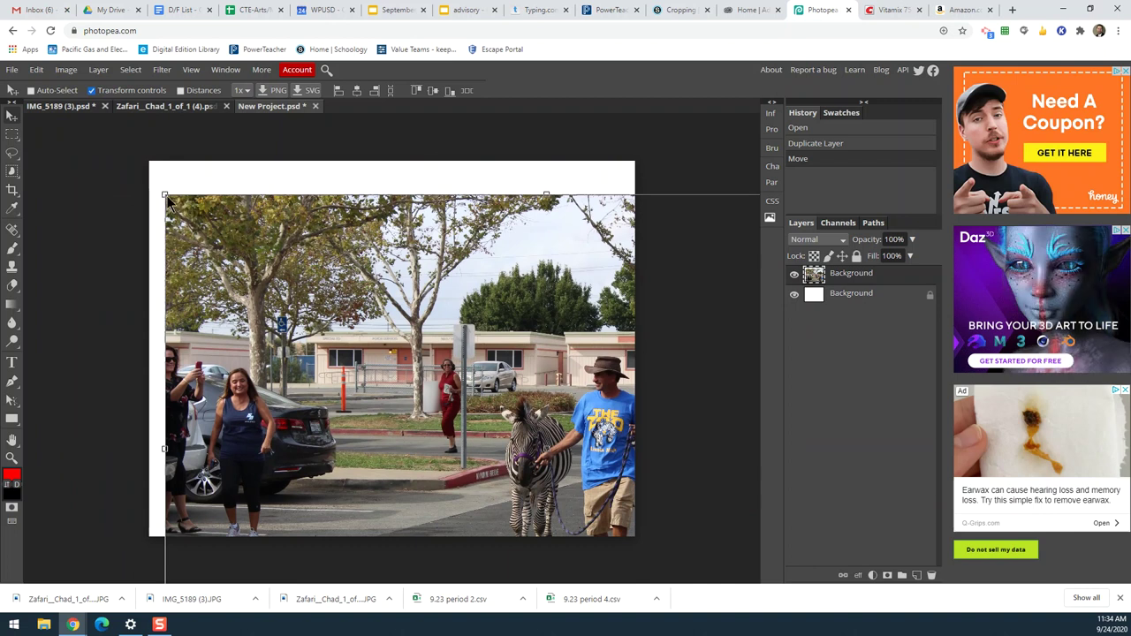
{"action": "left_click_drag", "start_coordinate": [167, 198], "coordinate": [438, 327]}
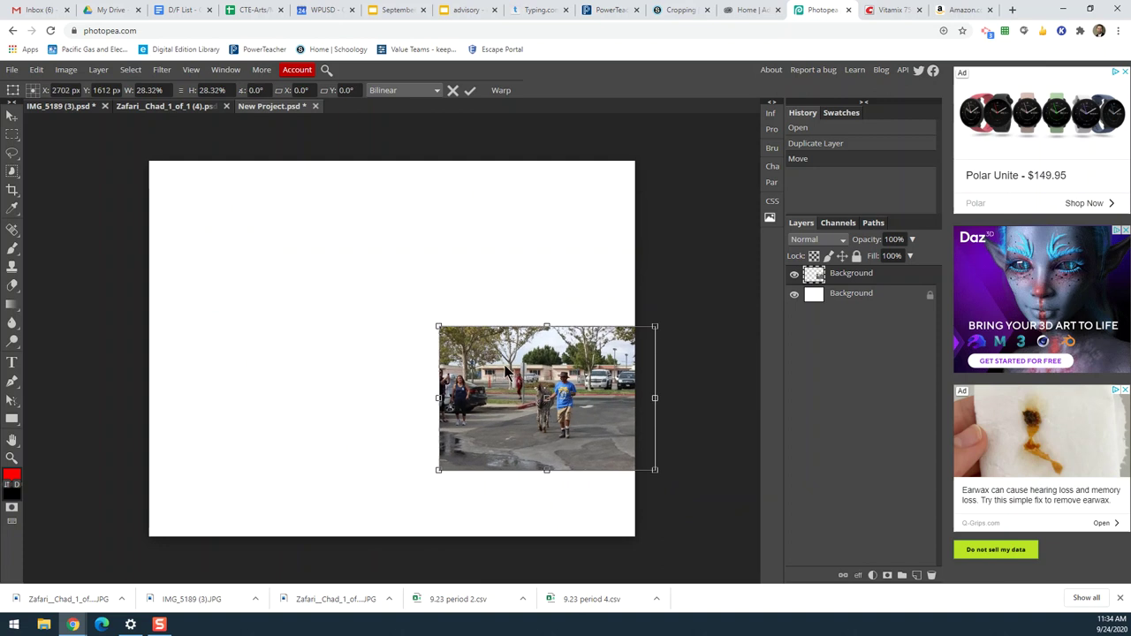
{"action": "left_click_drag", "start_coordinate": [505, 372], "coordinate": [263, 239]}
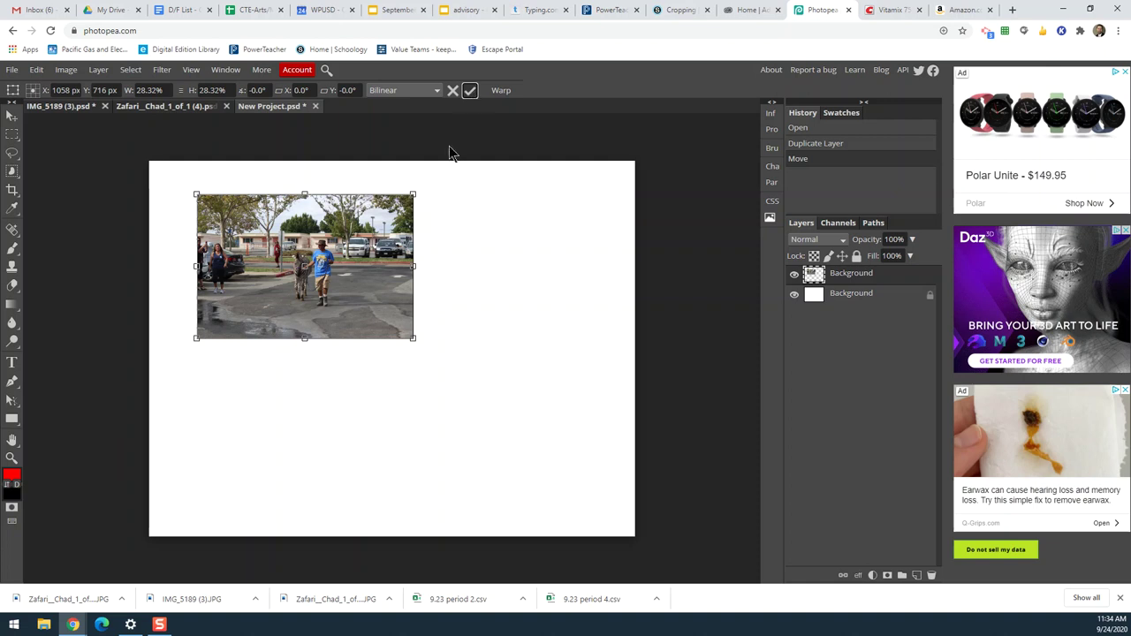
{"action": "left_click", "coordinate": [469, 90]}
{"action": "key", "text": "Delete"}
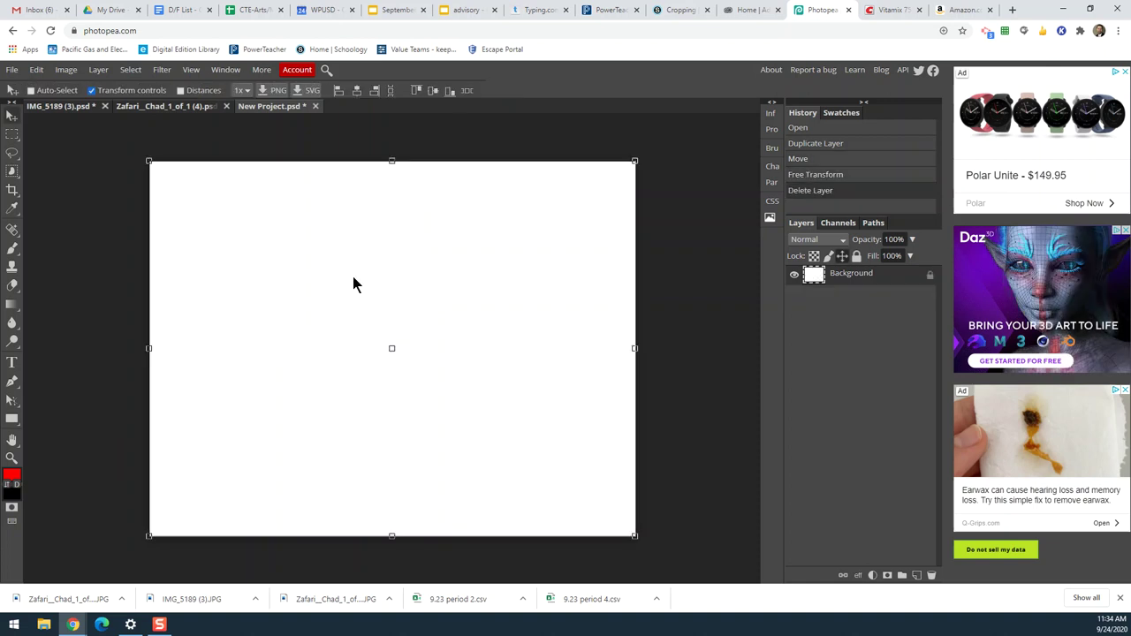
Step: Try once more to bring the IMG_5189 (3) photo into the new project as a copied layer, and delete it
{"action": "left_click", "coordinate": [62, 107]}
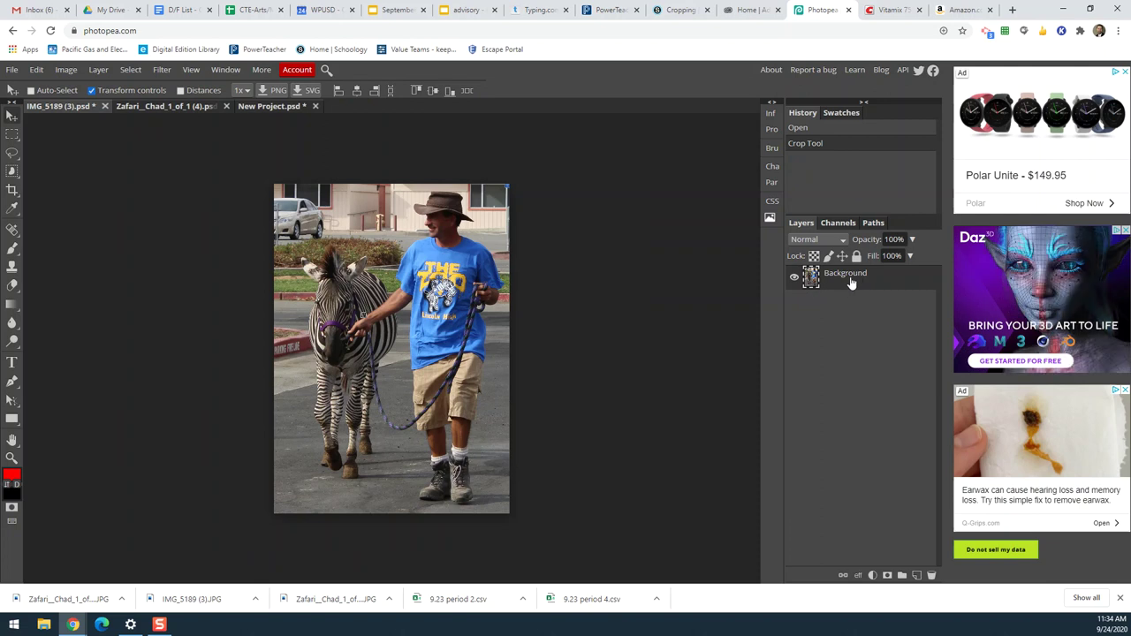
{"action": "left_click", "coordinate": [12, 71]}
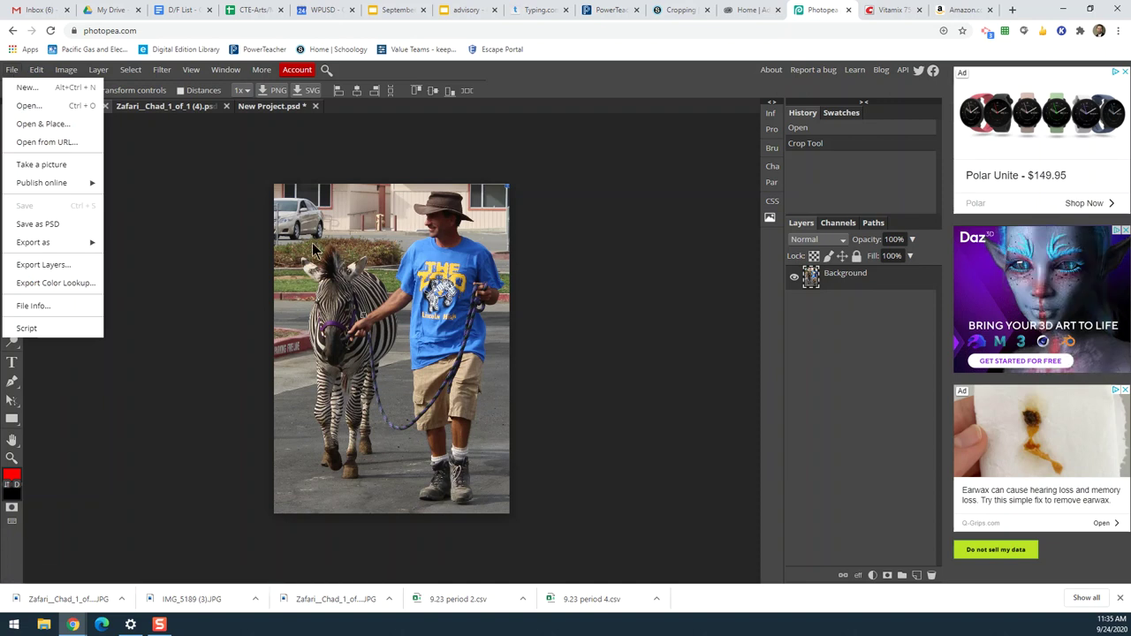
{"action": "left_click", "coordinate": [220, 243]}
{"action": "left_click_drag", "start_coordinate": [844, 290], "coordinate": [271, 108]}
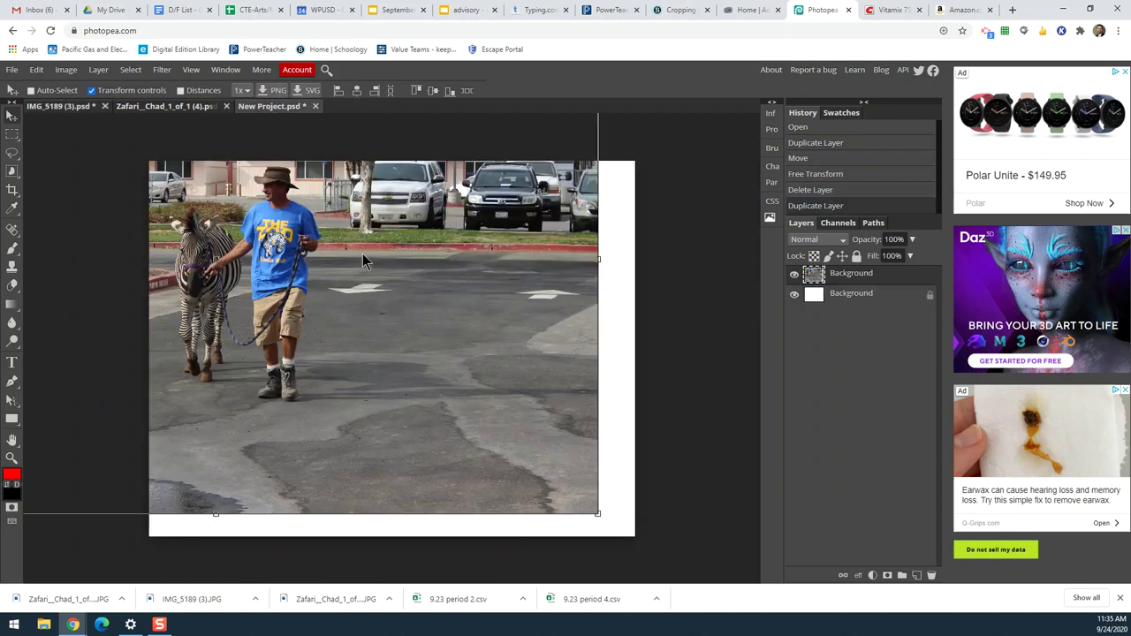
{"action": "key", "text": "Delete"}
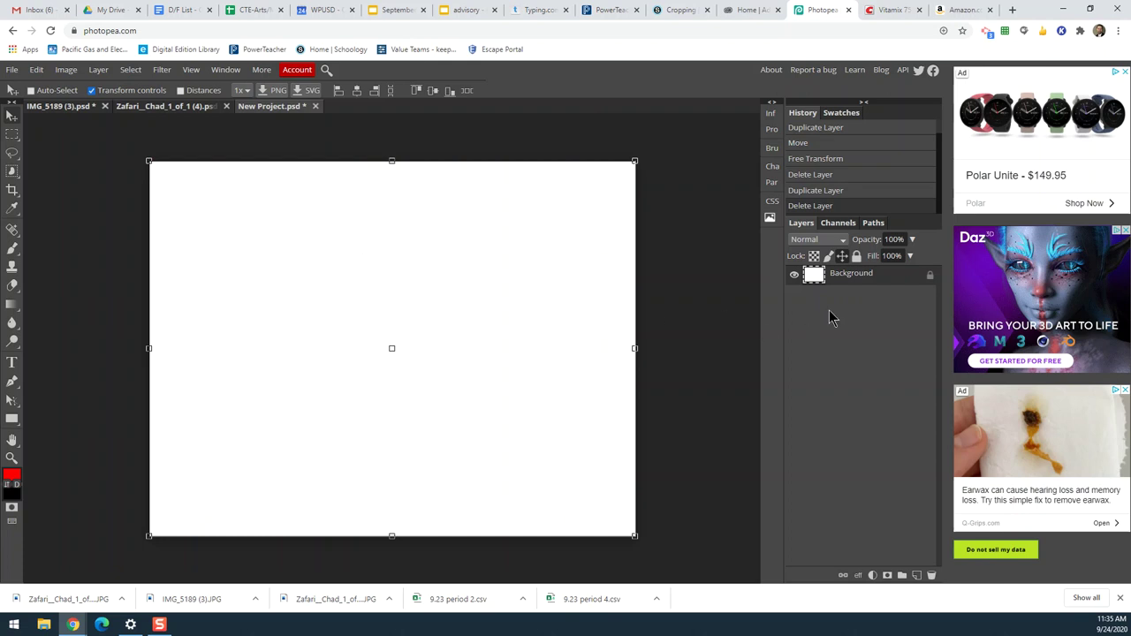
Step: Export the cropped IMG_5189 (3) photo as a JPG at 70% quality, saved in Downloads under the name 5x7
{"action": "left_click", "coordinate": [55, 108]}
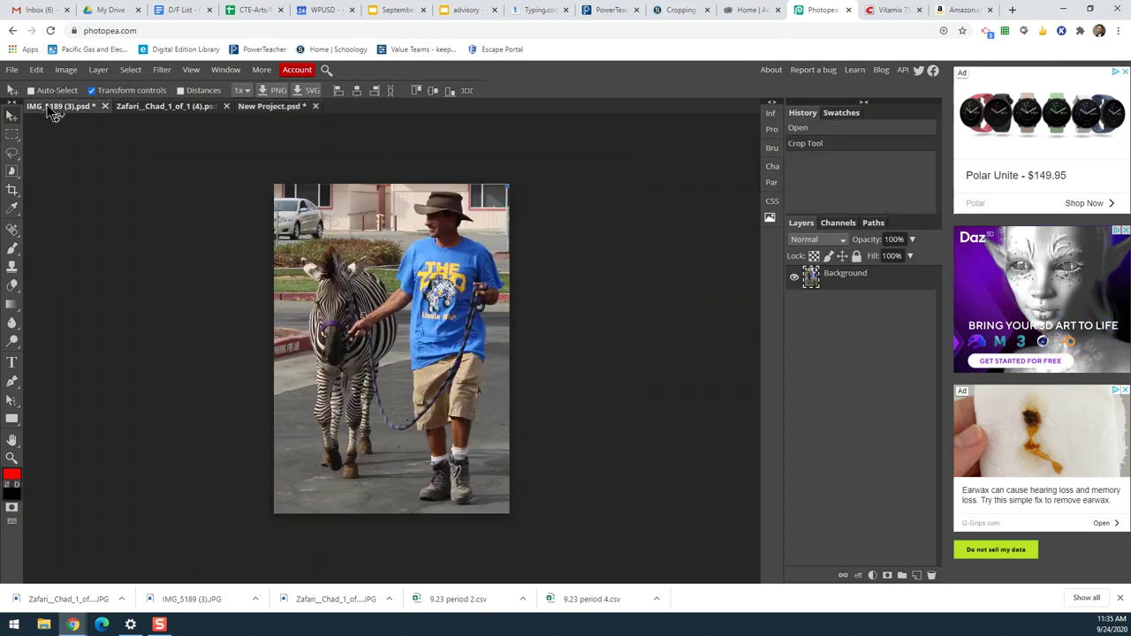
{"action": "left_click", "coordinate": [11, 71]}
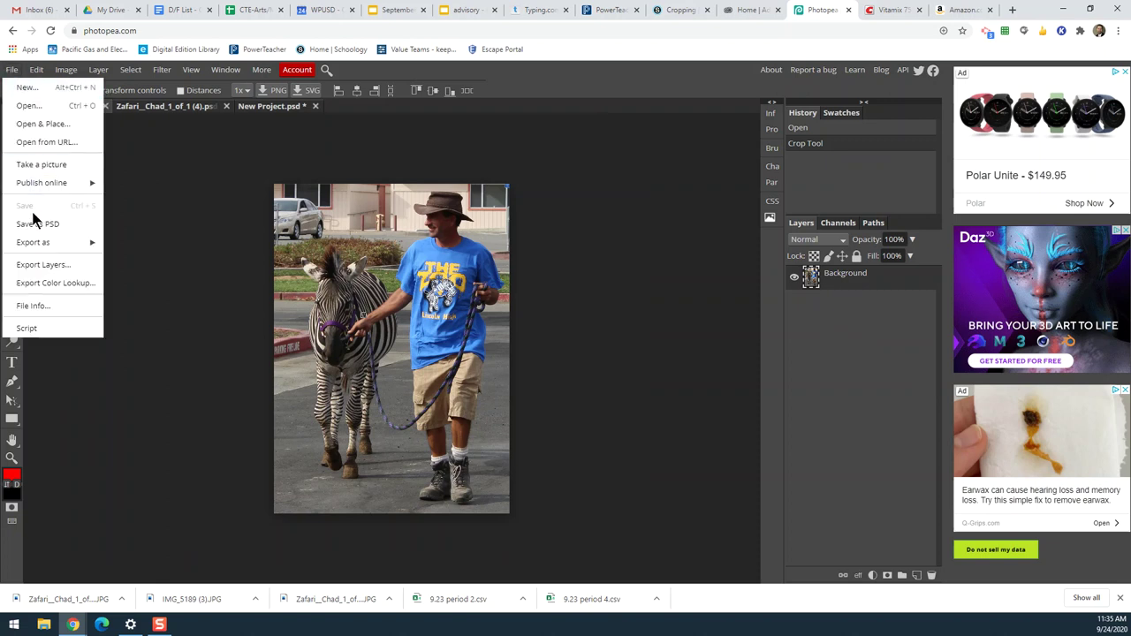
{"action": "mouse_move", "coordinate": [44, 247]}
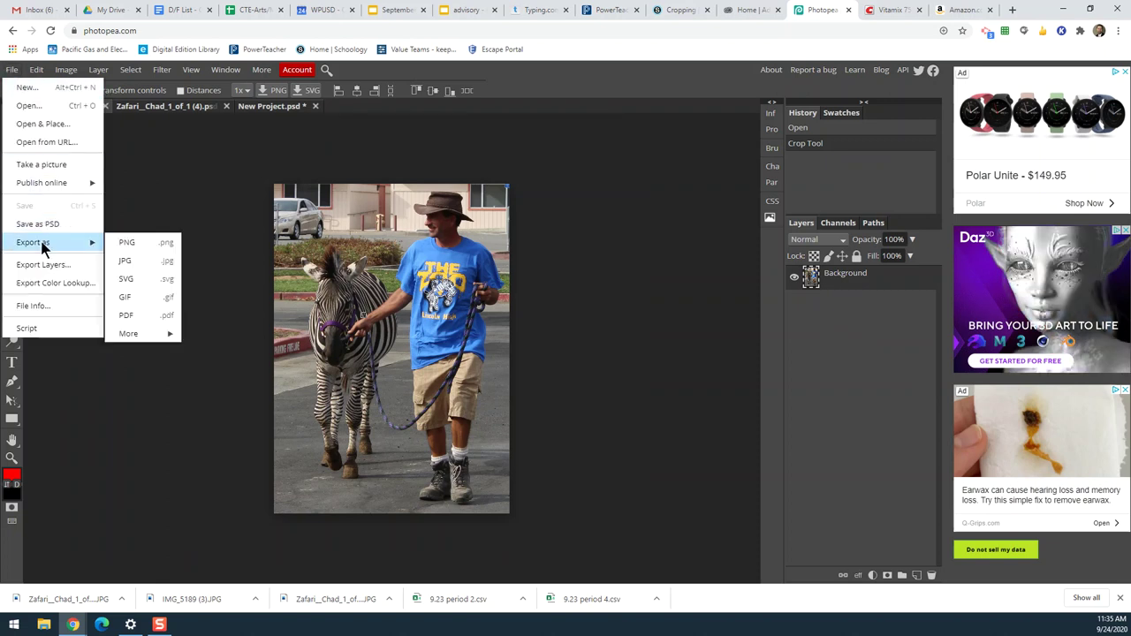
{"action": "left_click", "coordinate": [150, 265]}
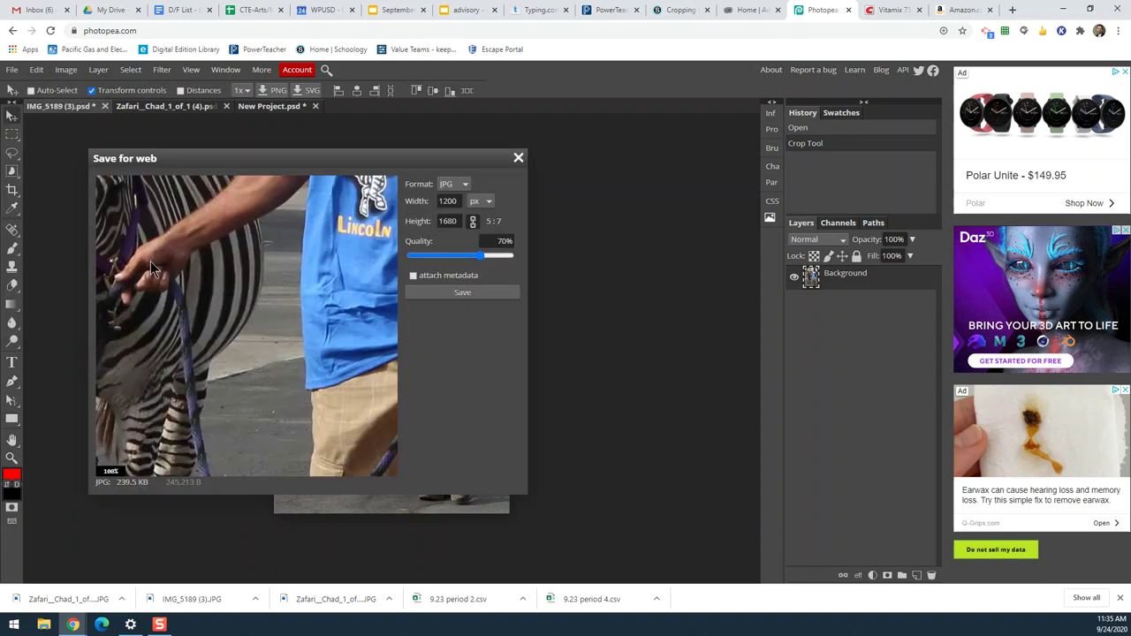
{"action": "left_click", "coordinate": [446, 295]}
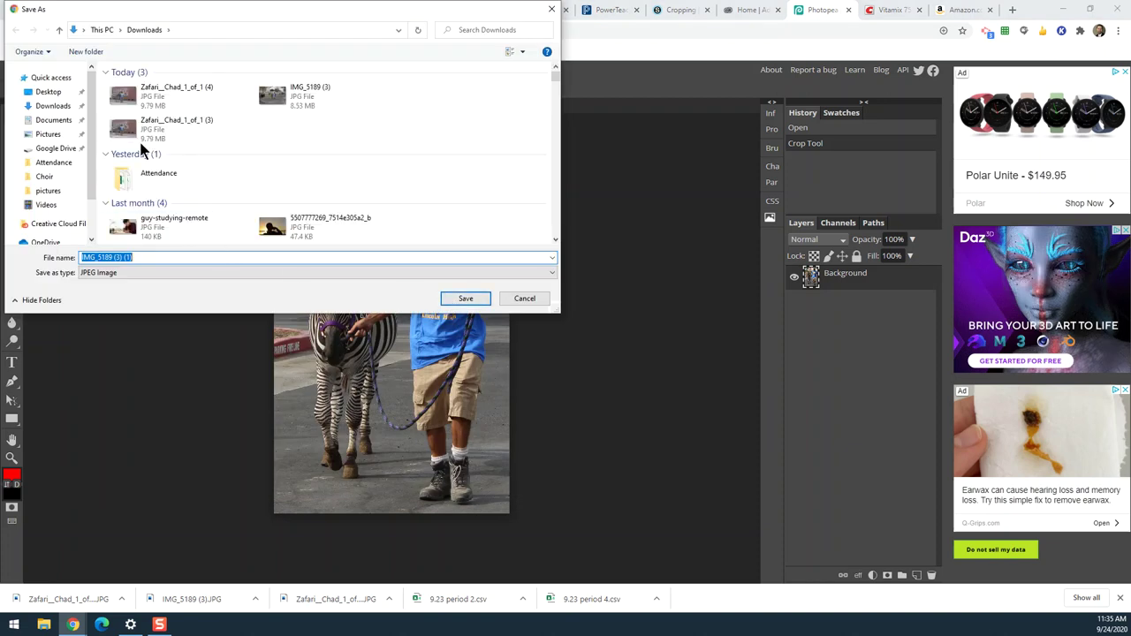
{"action": "type", "text": "5x"}
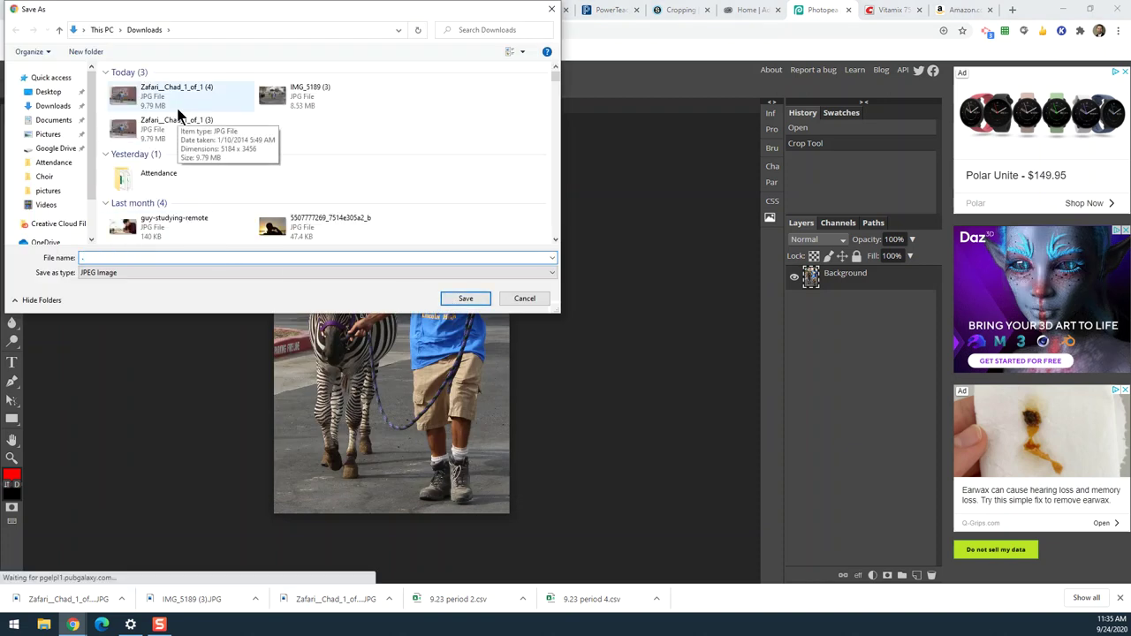
{"action": "type", "text": "7"}
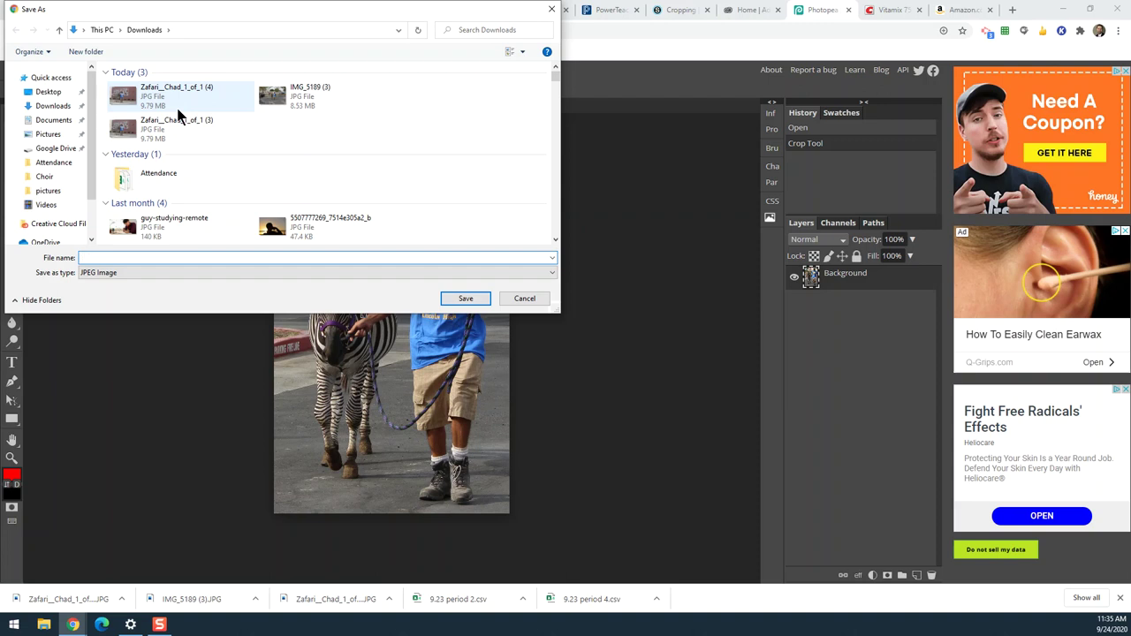
{"action": "type", "text": "5x7"}
{"action": "left_click", "coordinate": [466, 298]}
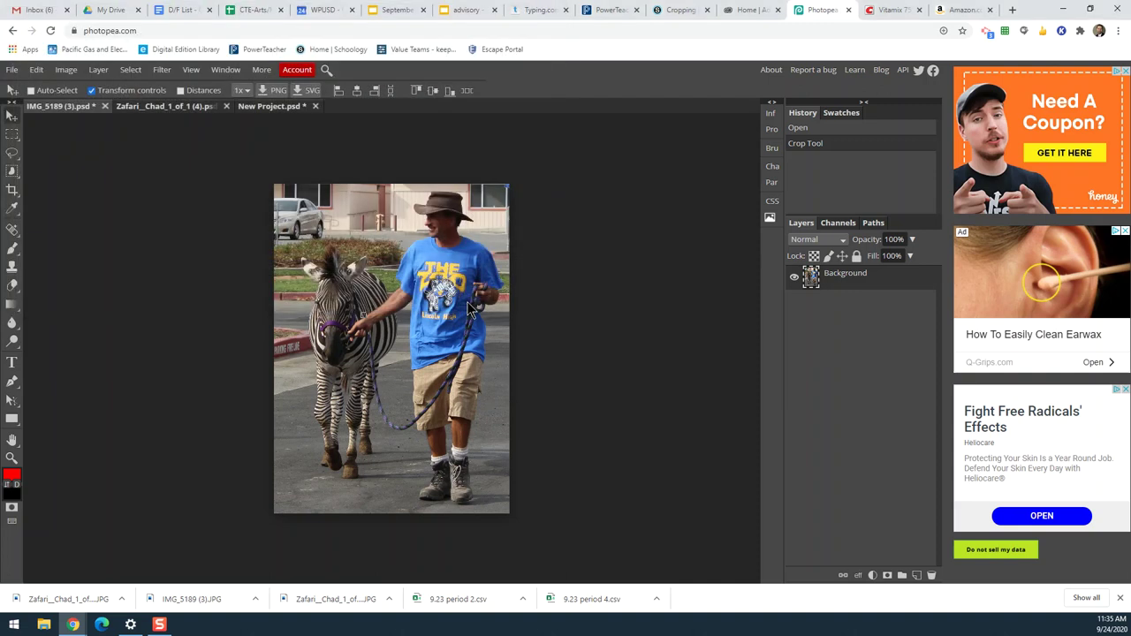
Step: Export the cropped Zafari photo as a JPG, saved in Downloads under the name 11x14
{"action": "left_click", "coordinate": [166, 107]}
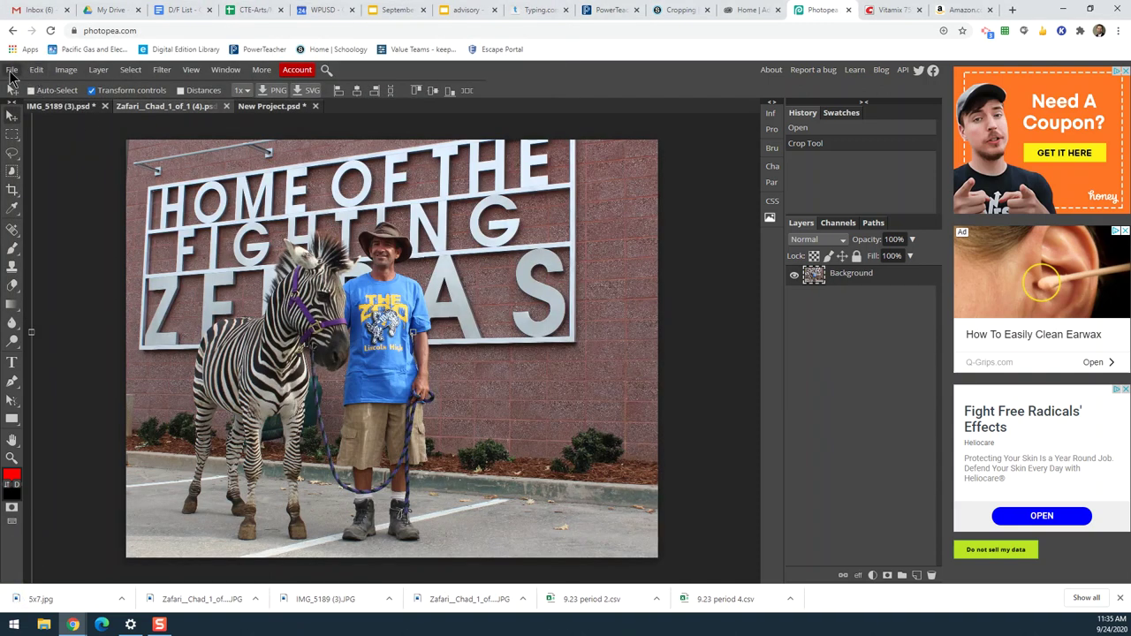
{"action": "left_click", "coordinate": [12, 71]}
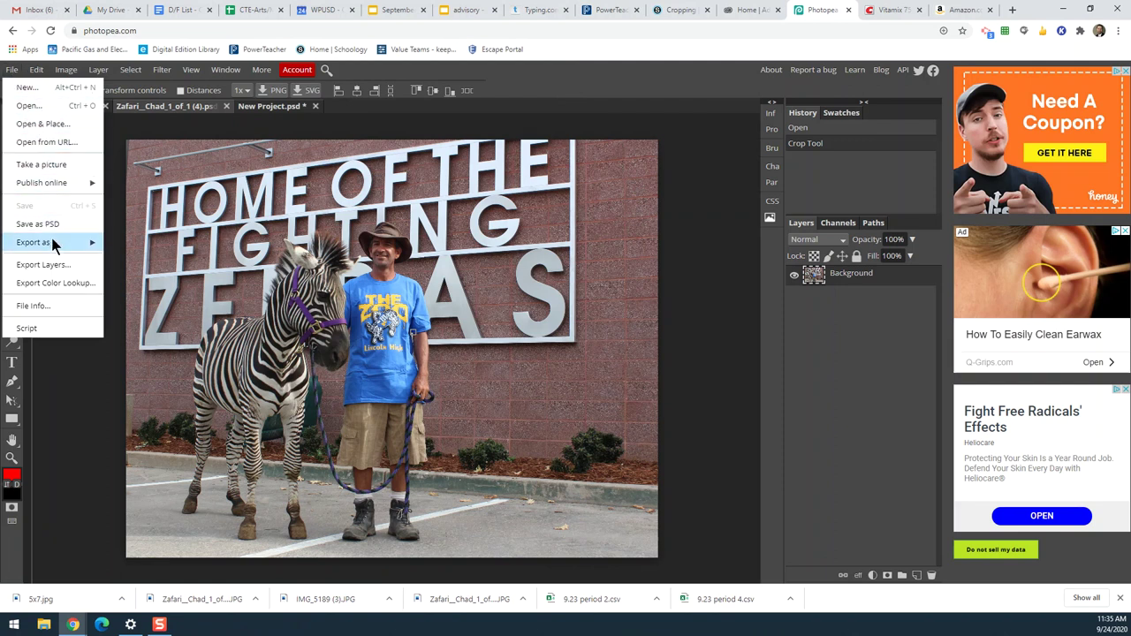
{"action": "mouse_move", "coordinate": [50, 237]}
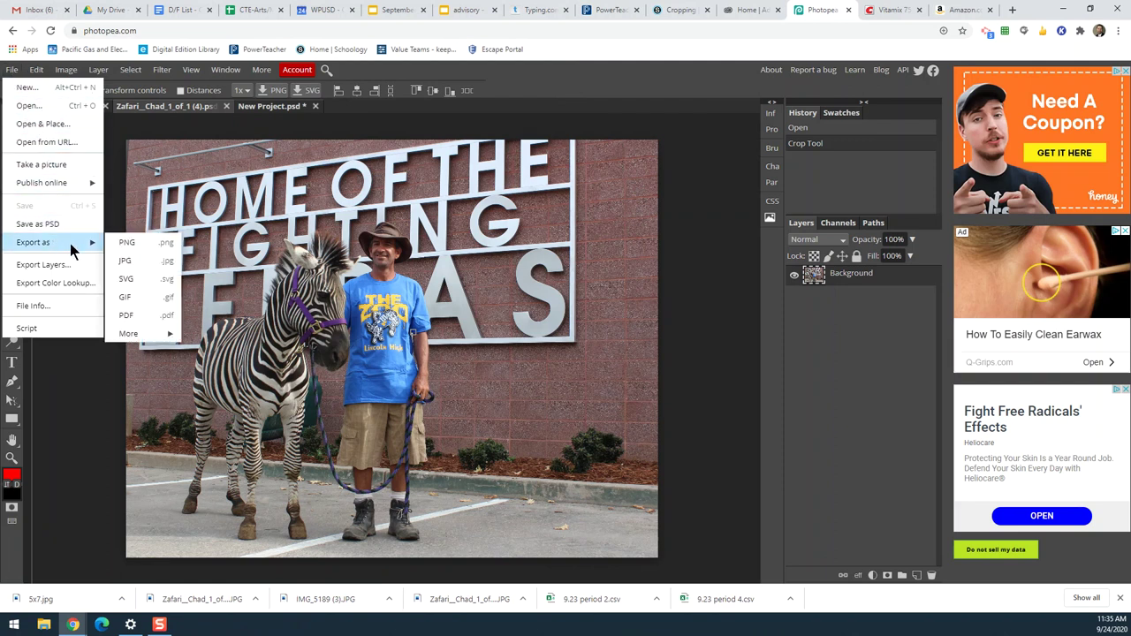
{"action": "left_click", "coordinate": [152, 264]}
{"action": "left_click", "coordinate": [463, 311]}
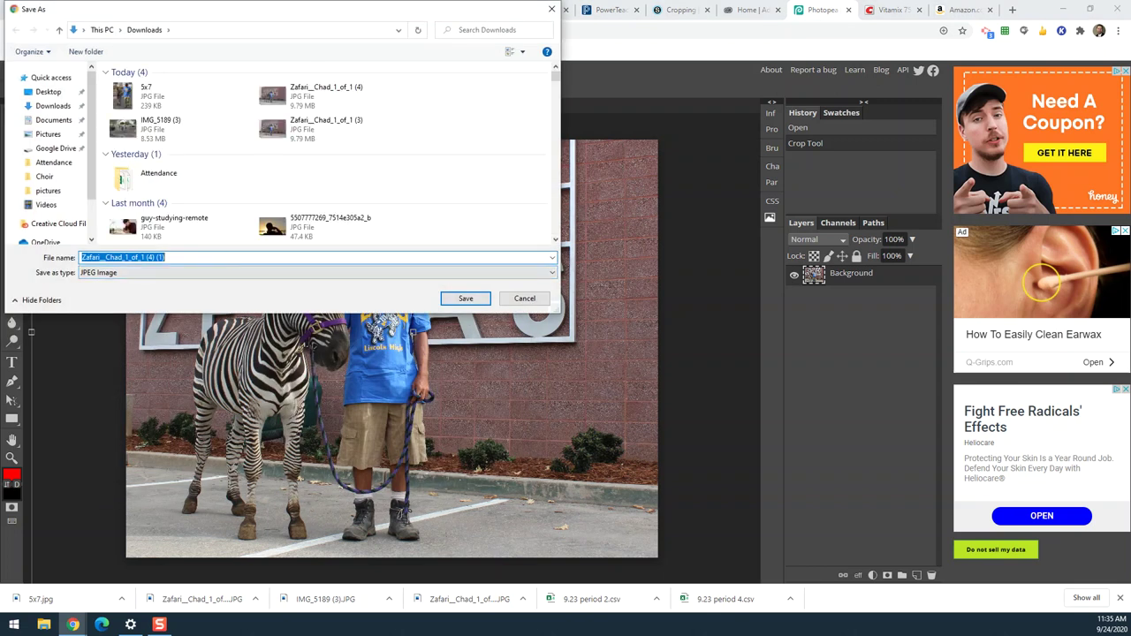
{"action": "type", "text": "11x14"}
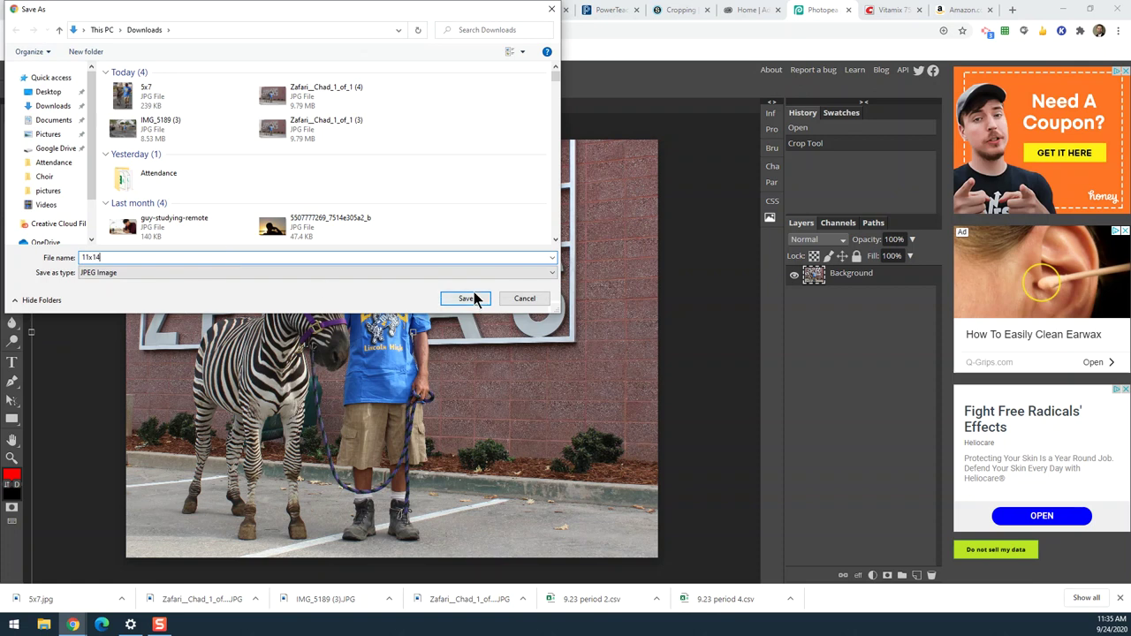
{"action": "left_click", "coordinate": [469, 298]}
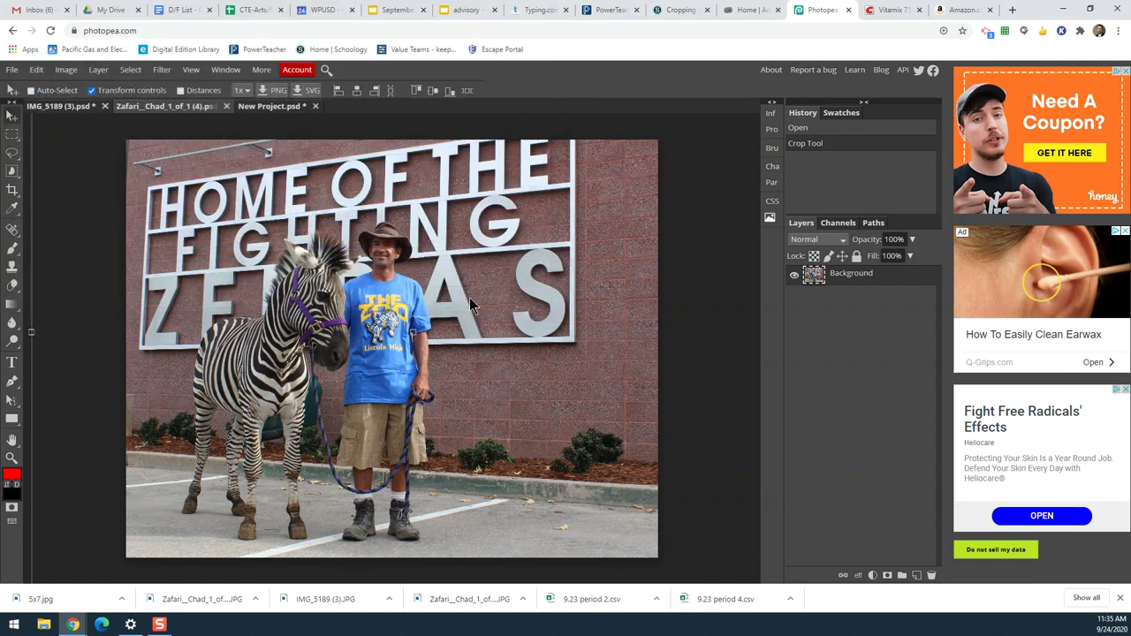
Step: Place the 5x7 JPG from Downloads into the new project and move it to the page's upper right
{"action": "left_click", "coordinate": [270, 107]}
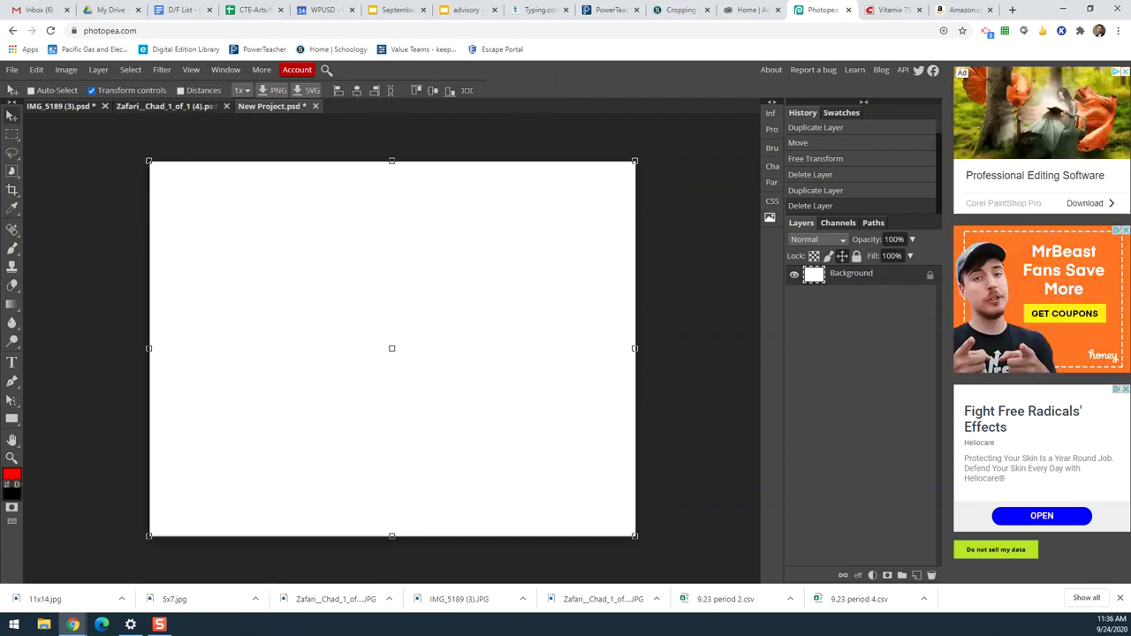
{"action": "left_click", "coordinate": [12, 70]}
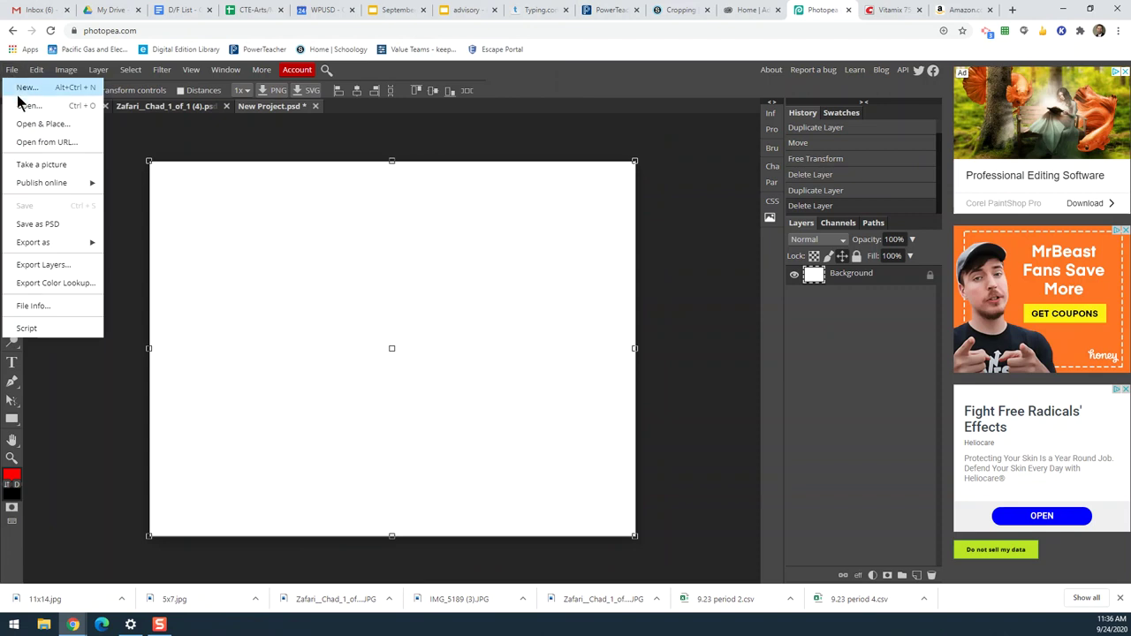
{"action": "left_click", "coordinate": [26, 123]}
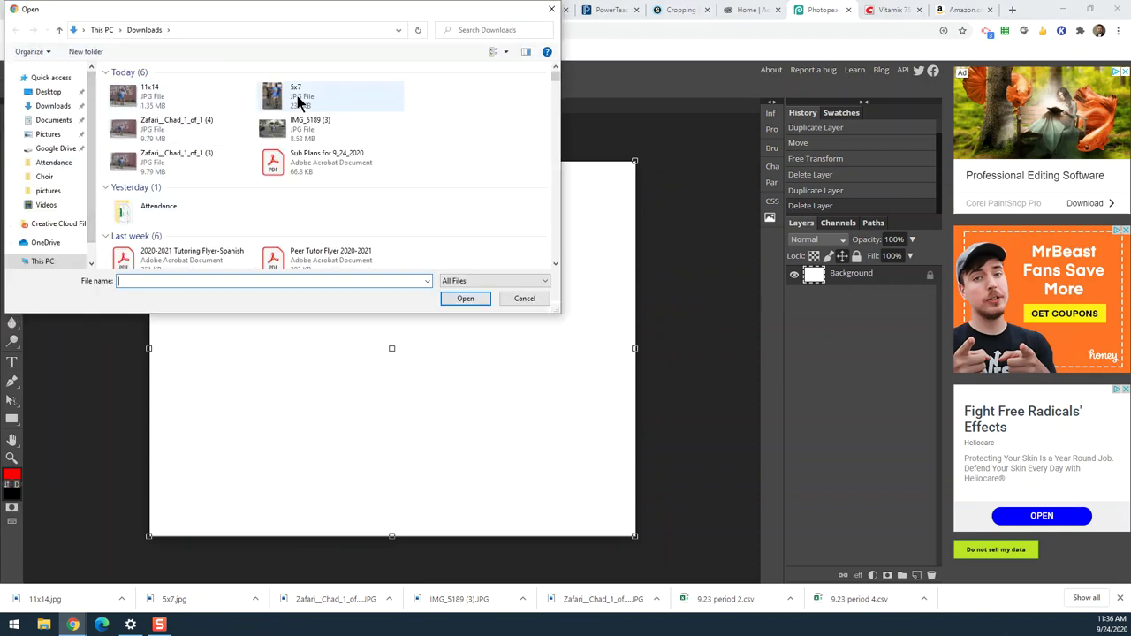
{"action": "left_click", "coordinate": [299, 102]}
{"action": "left_click", "coordinate": [454, 297]}
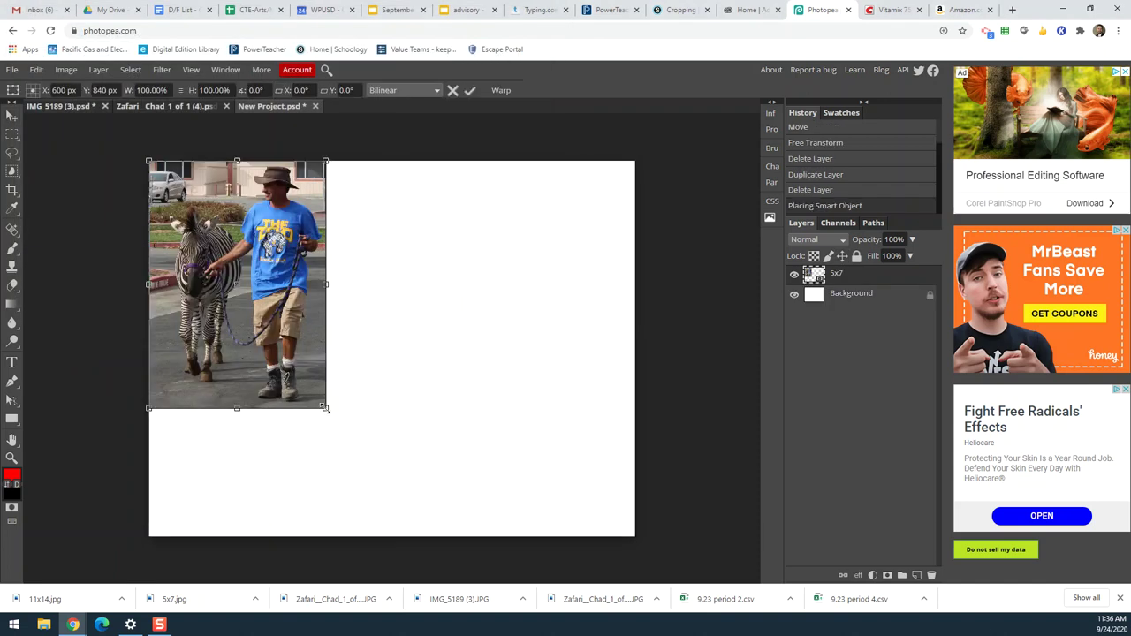
{"action": "left_click", "coordinate": [11, 119]}
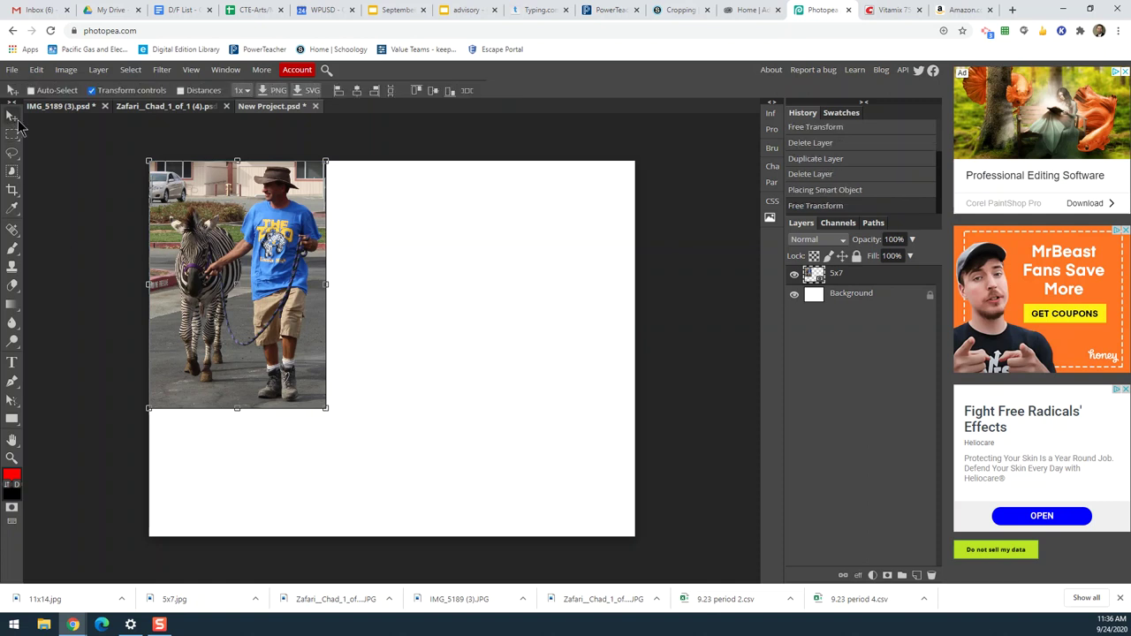
{"action": "left_click_drag", "start_coordinate": [292, 353], "coordinate": [564, 378]}
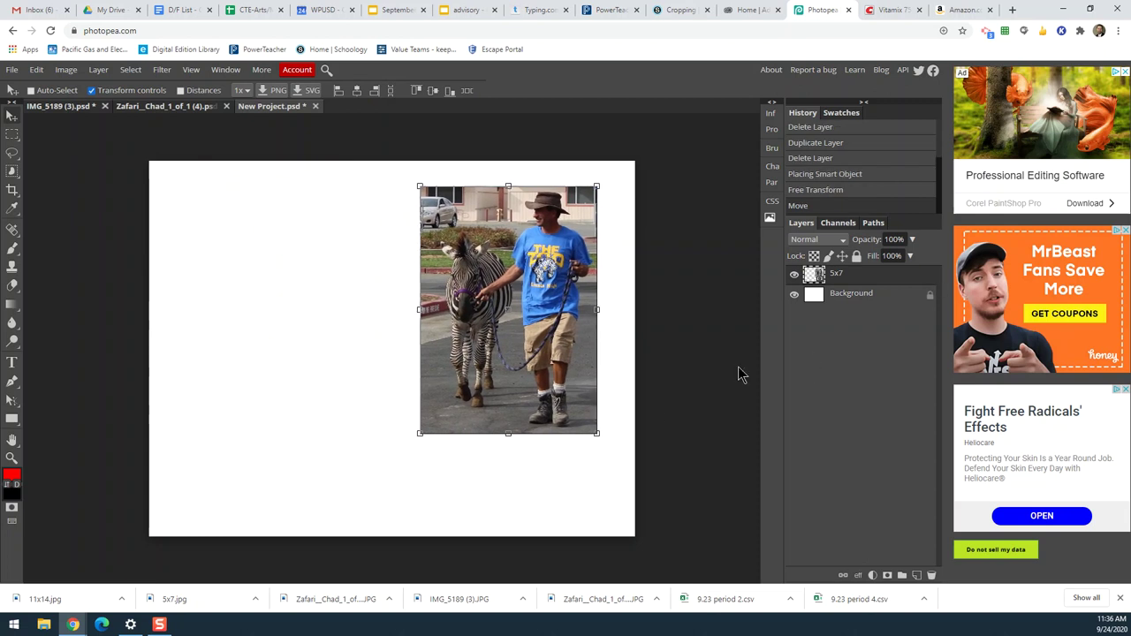
Step: Place the 11x14 JPG from Downloads into the new project, directly above the Background layer
{"action": "left_click", "coordinate": [849, 300]}
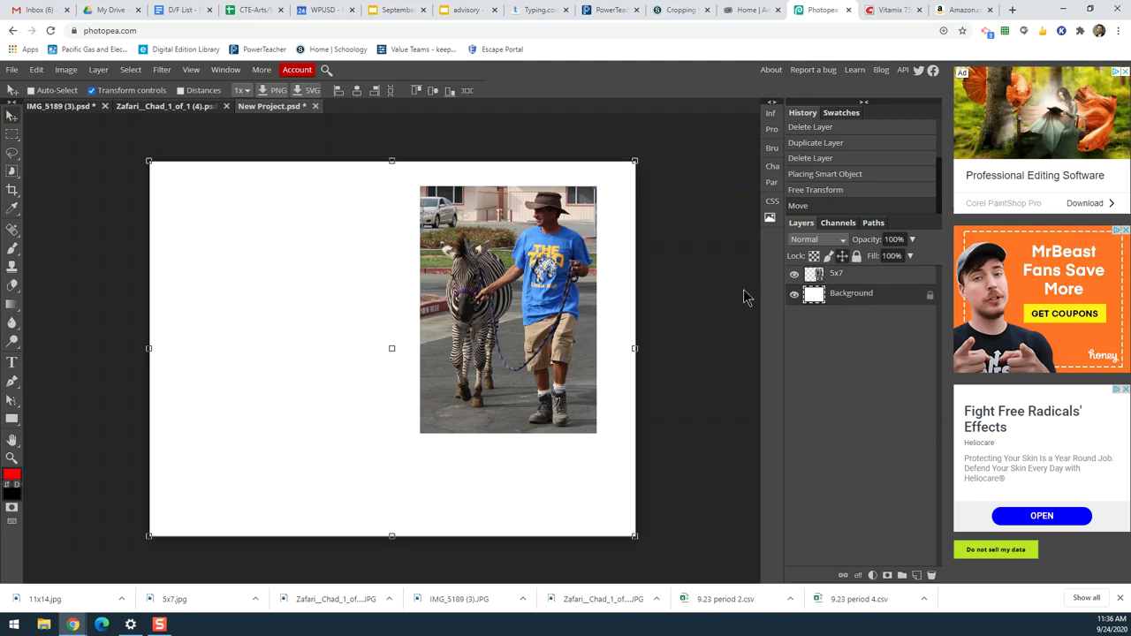
{"action": "left_click", "coordinate": [13, 71]}
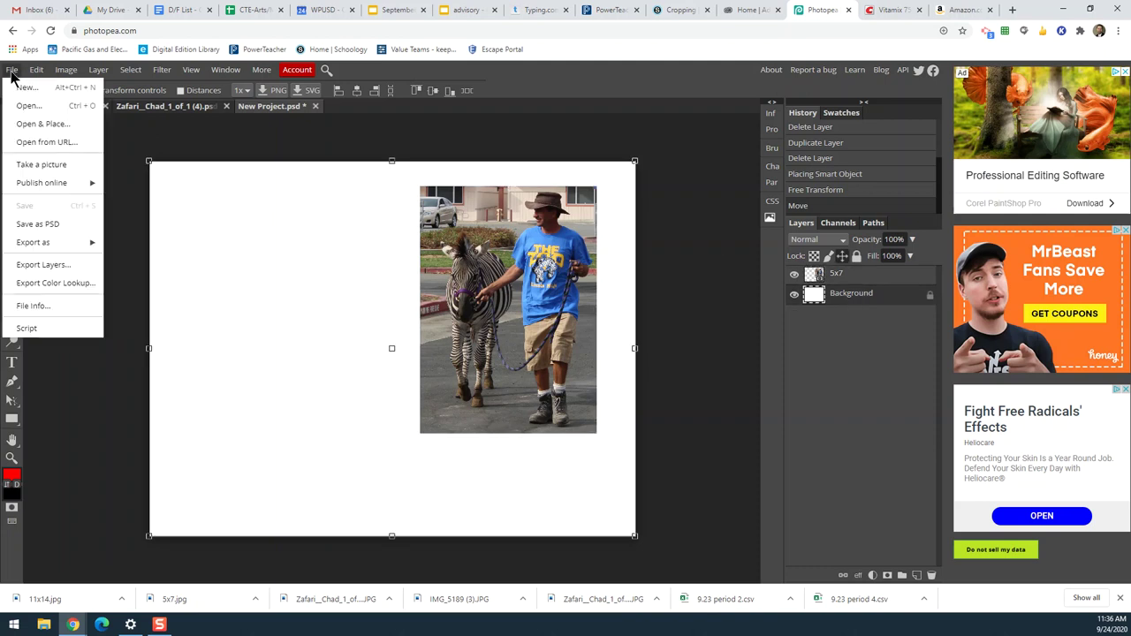
{"action": "left_click", "coordinate": [39, 124]}
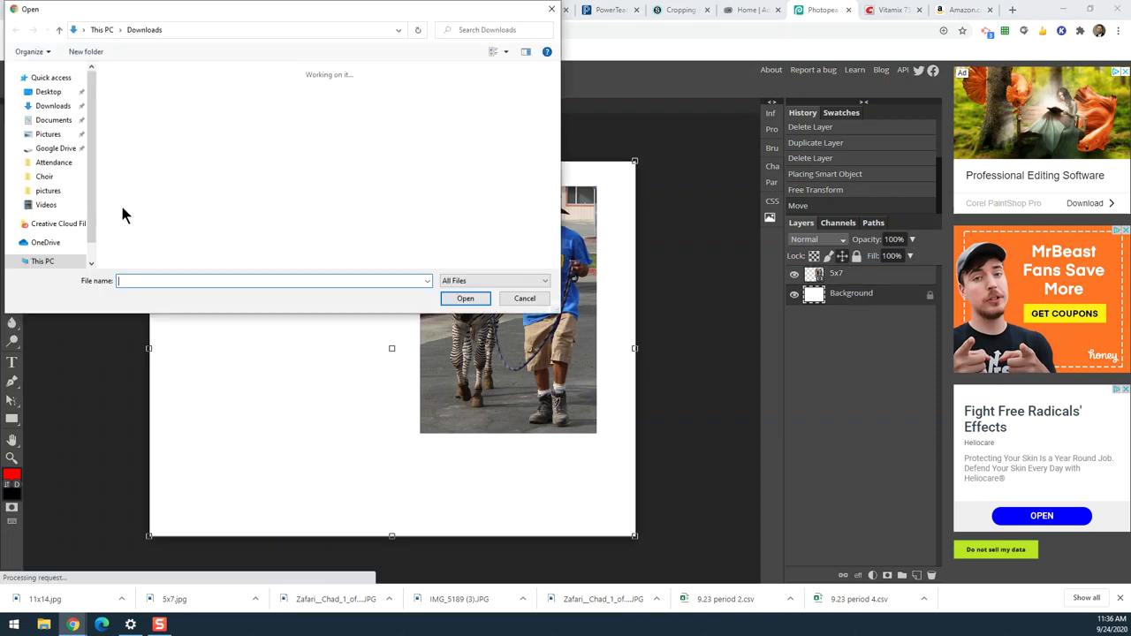
{"action": "left_click", "coordinate": [146, 98]}
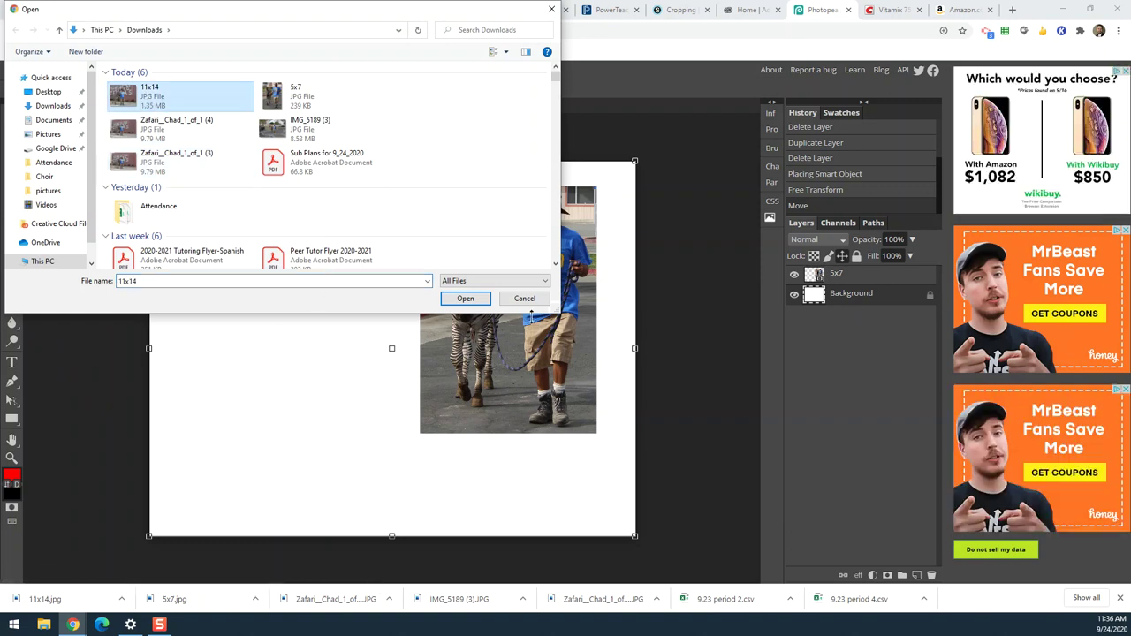
{"action": "left_click", "coordinate": [466, 298]}
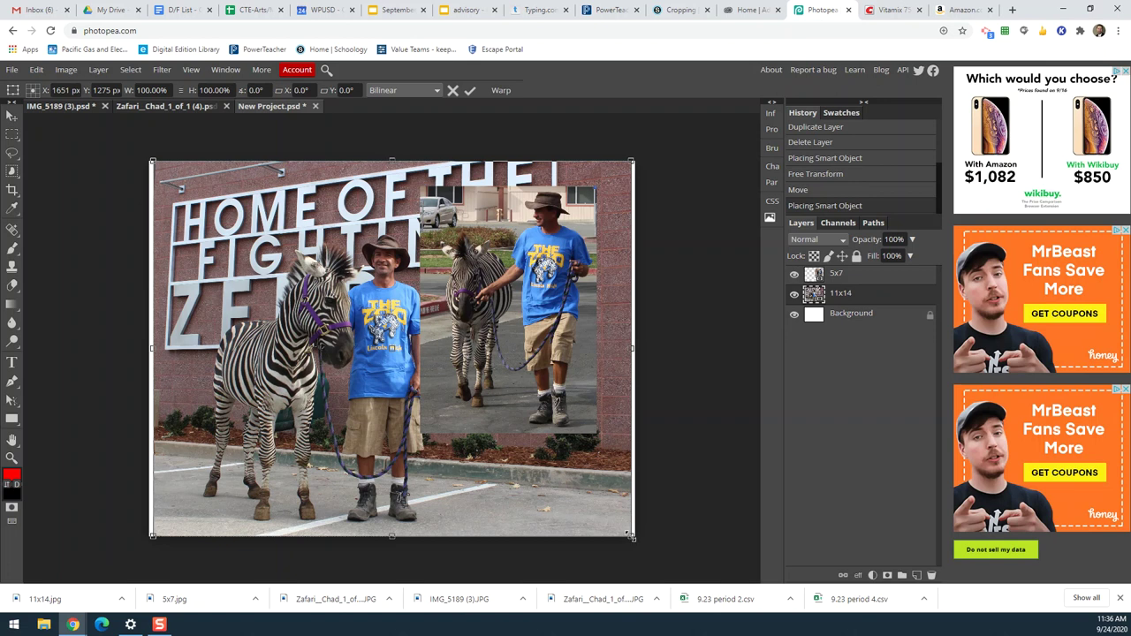
Step: Scale the placed 11x14 photo to about 50% and position it on the page's left half, beside the 5x7 photo
{"action": "left_click_drag", "start_coordinate": [630, 536], "coordinate": [392, 363]}
{"action": "left_click_drag", "start_coordinate": [341, 314], "coordinate": [348, 361]}
{"action": "key", "text": "Left"}
{"action": "key", "text": "Left"}
{"action": "key", "text": "Left"}
{"action": "key", "text": "Left"}
{"action": "key", "text": "Left"}
{"action": "key", "text": "Left"}
{"action": "key", "text": "Left"}
{"action": "key", "text": "Left"}
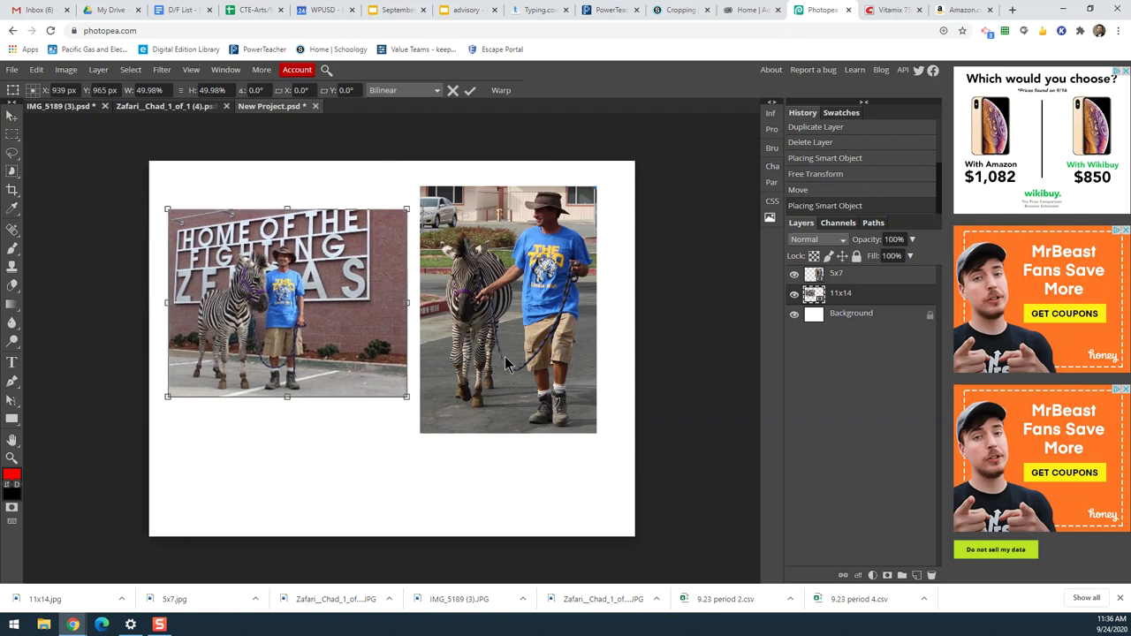
Step: Shift the 5x7 photo slightly toward the page's right edge and enlarge the 11x14 photo to 53.87%
{"action": "left_click", "coordinate": [839, 281]}
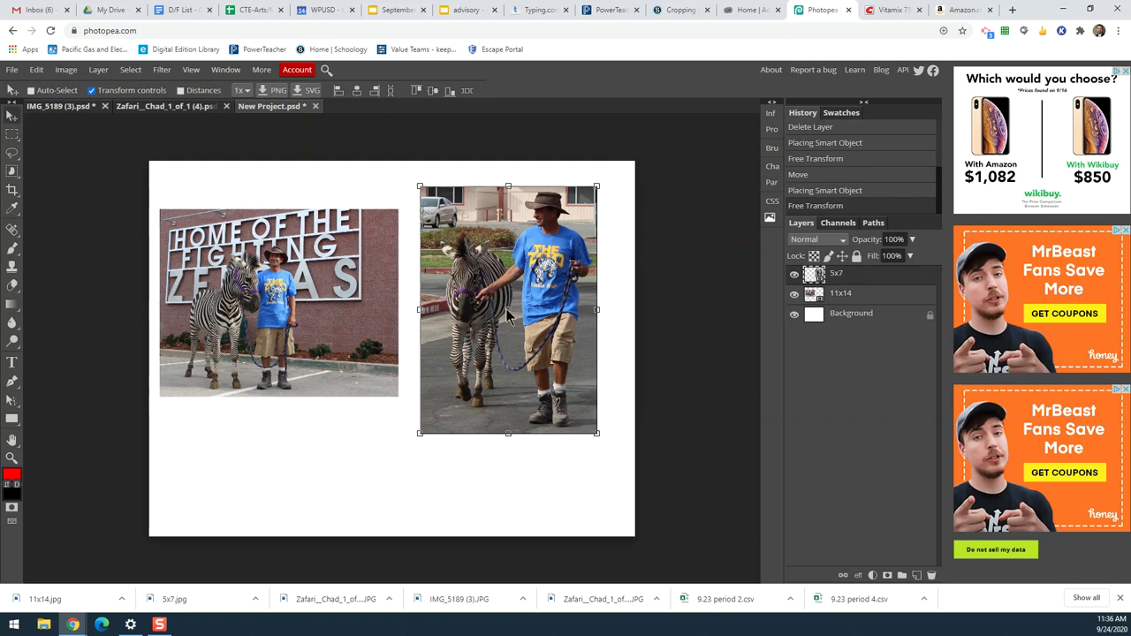
{"action": "key", "text": "ctrl+alt+t"}
{"action": "left_click_drag", "start_coordinate": [549, 311], "coordinate": [567, 308]}
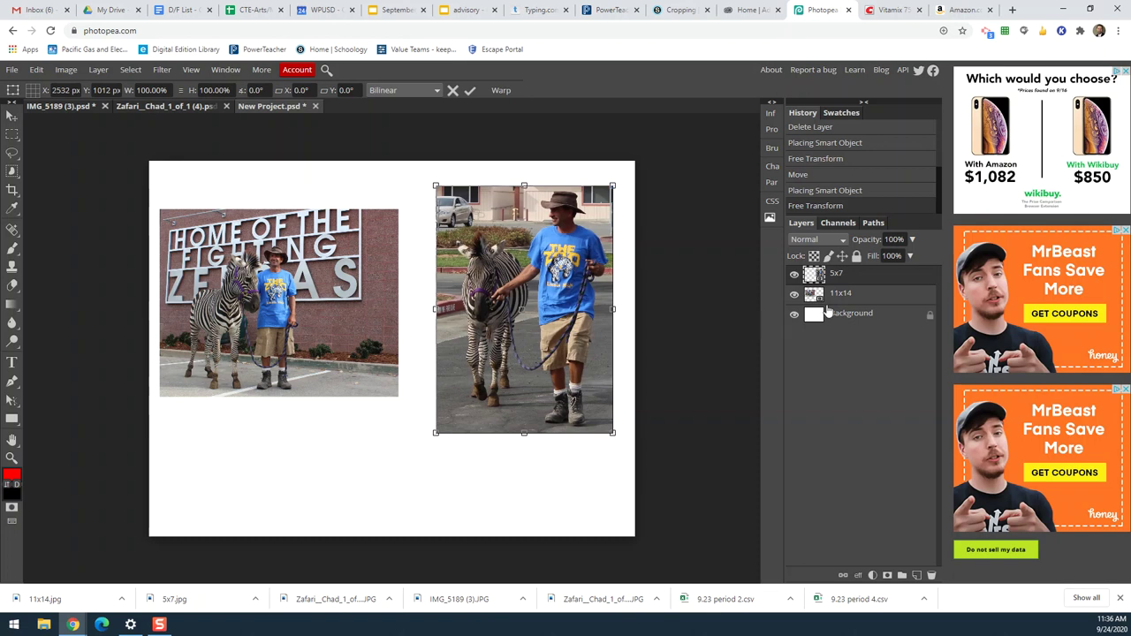
{"action": "left_click", "coordinate": [836, 295]}
{"action": "left_click_drag", "start_coordinate": [399, 397], "coordinate": [416, 412]}
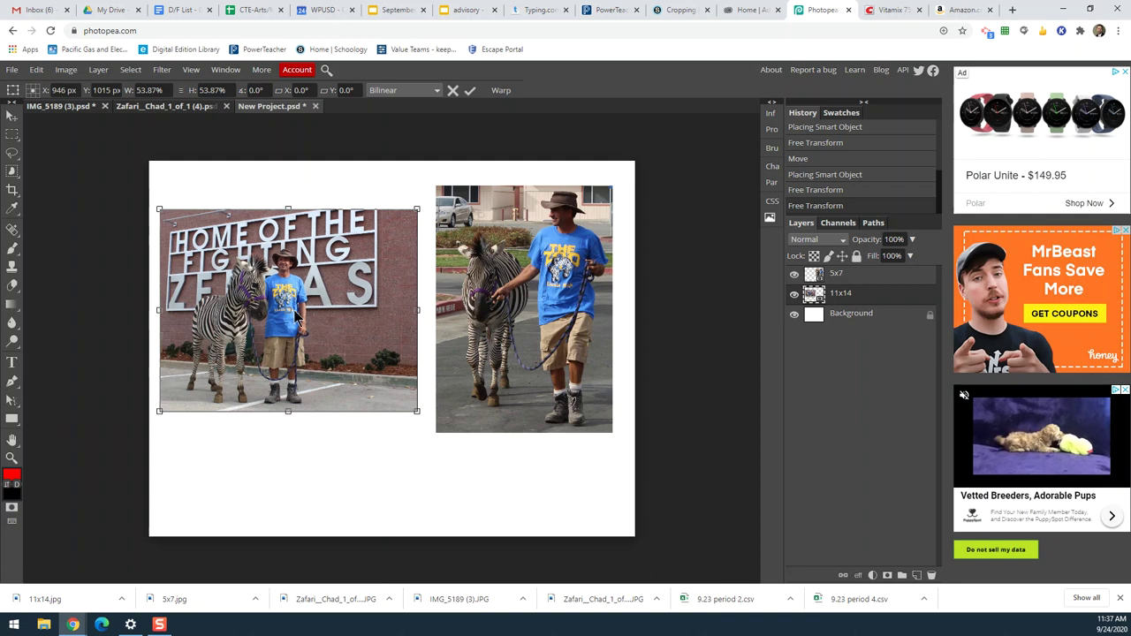
{"action": "left_click", "coordinate": [470, 91]}
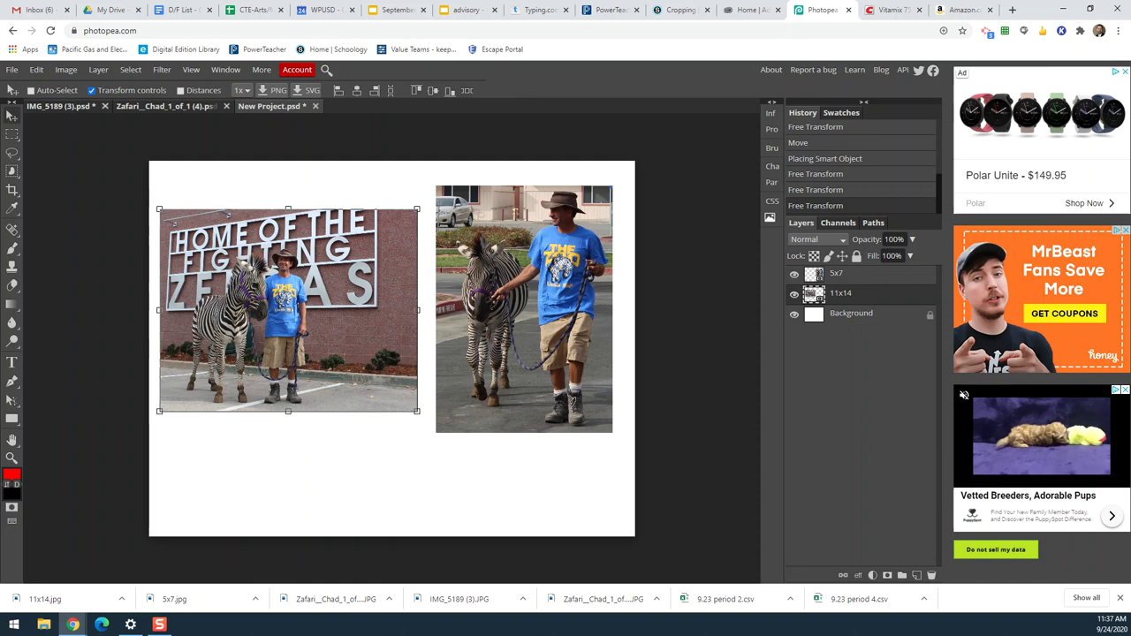
Step: Add the text label "11 x 14" beneath the 11x14 photo in black DejaVu Sans at 240 px
{"action": "left_click", "coordinate": [12, 363]}
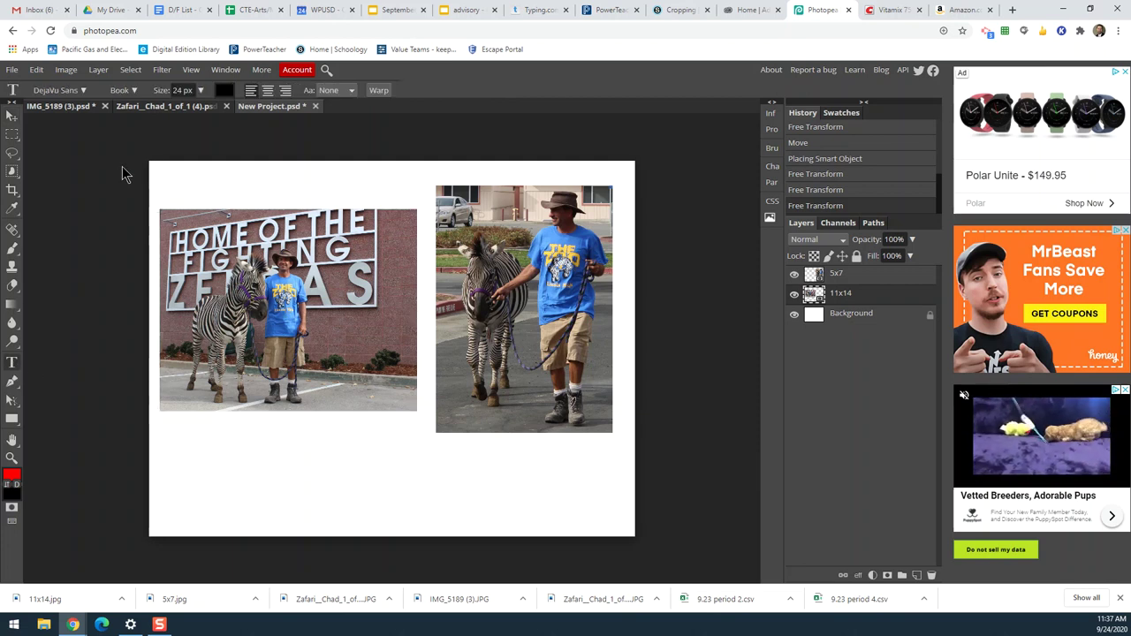
{"action": "left_click_drag", "start_coordinate": [161, 90], "coordinate": [204, 95]}
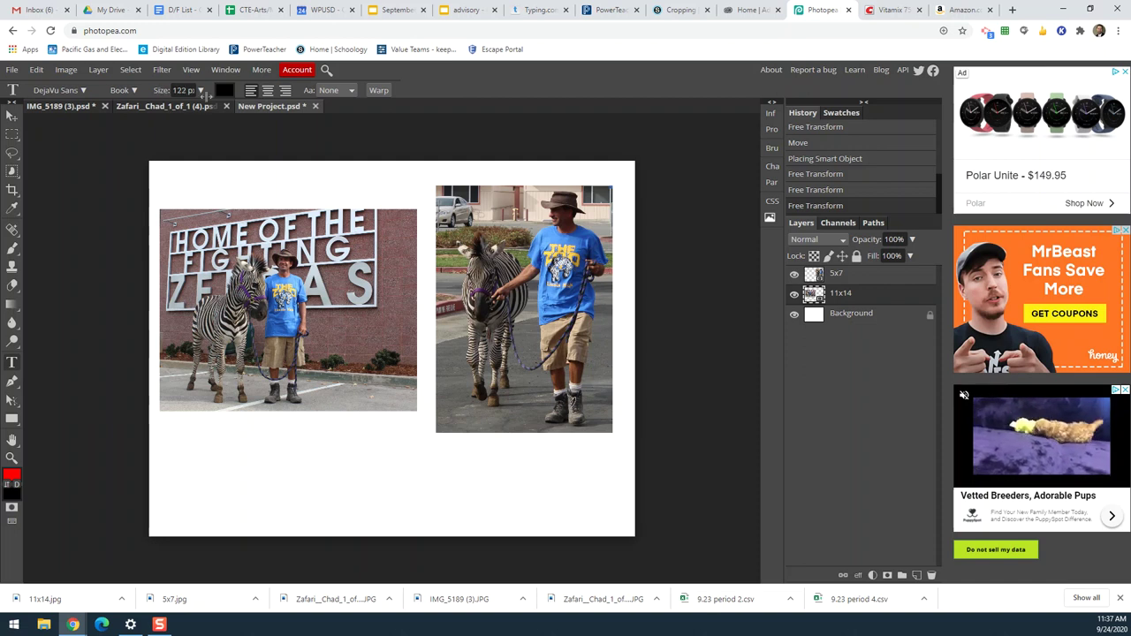
{"action": "left_click", "coordinate": [219, 481]}
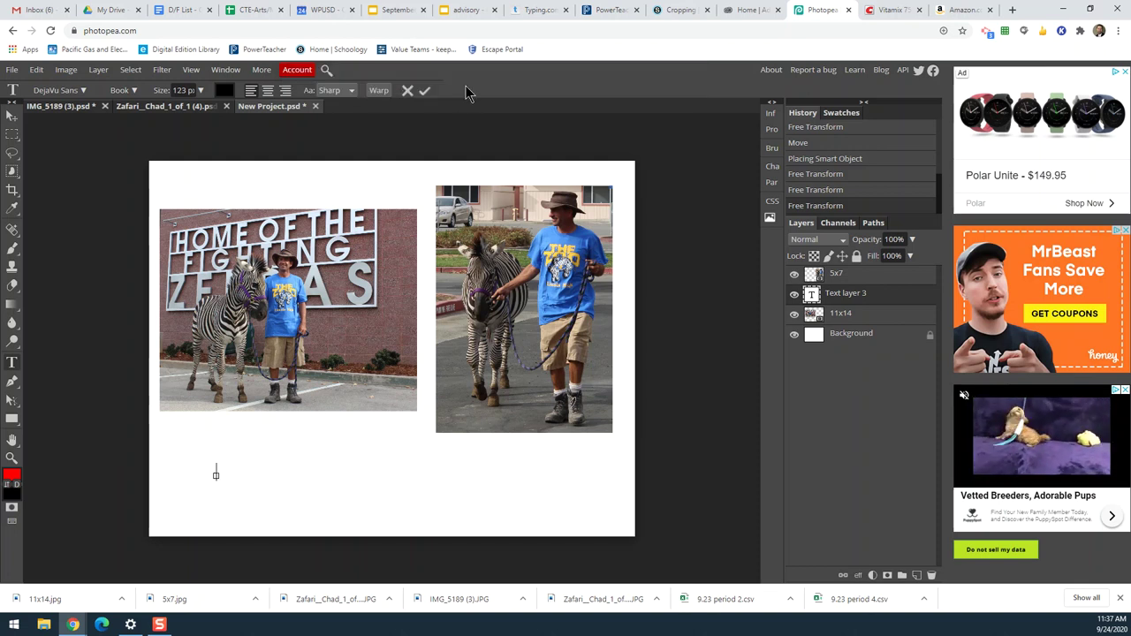
{"action": "type", "text": "11 x"}
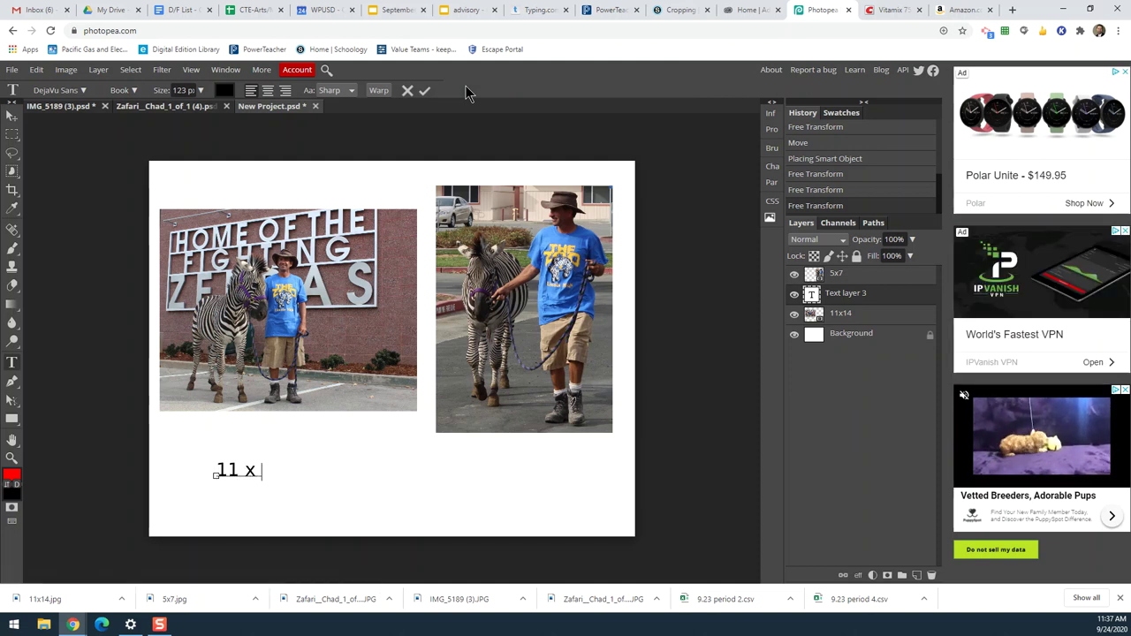
{"action": "type", "text": " 14"}
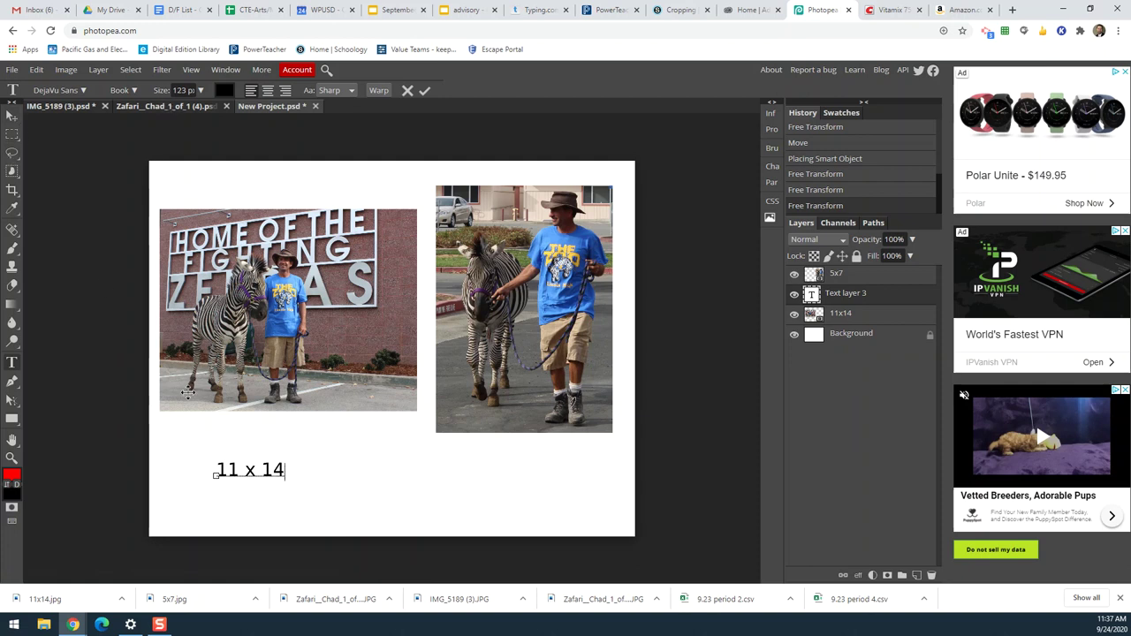
{"action": "left_click_drag", "start_coordinate": [284, 470], "coordinate": [214, 470]}
{"action": "left_click_drag", "start_coordinate": [158, 90], "coordinate": [216, 90]}
Step: Move the "11 x 14" label down and left, and lower the 11x14 photo until its bottom edge lines up with the 5x7 photo's
{"action": "left_click", "coordinate": [12, 116]}
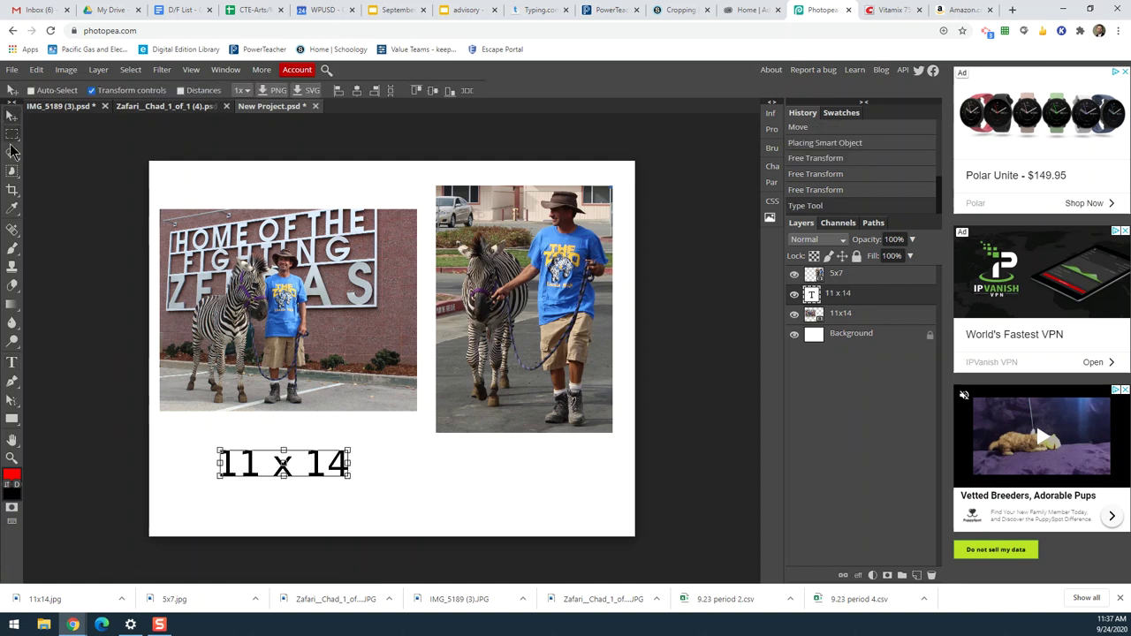
{"action": "left_click_drag", "start_coordinate": [251, 471], "coordinate": [235, 498]}
{"action": "left_click", "coordinate": [839, 315]}
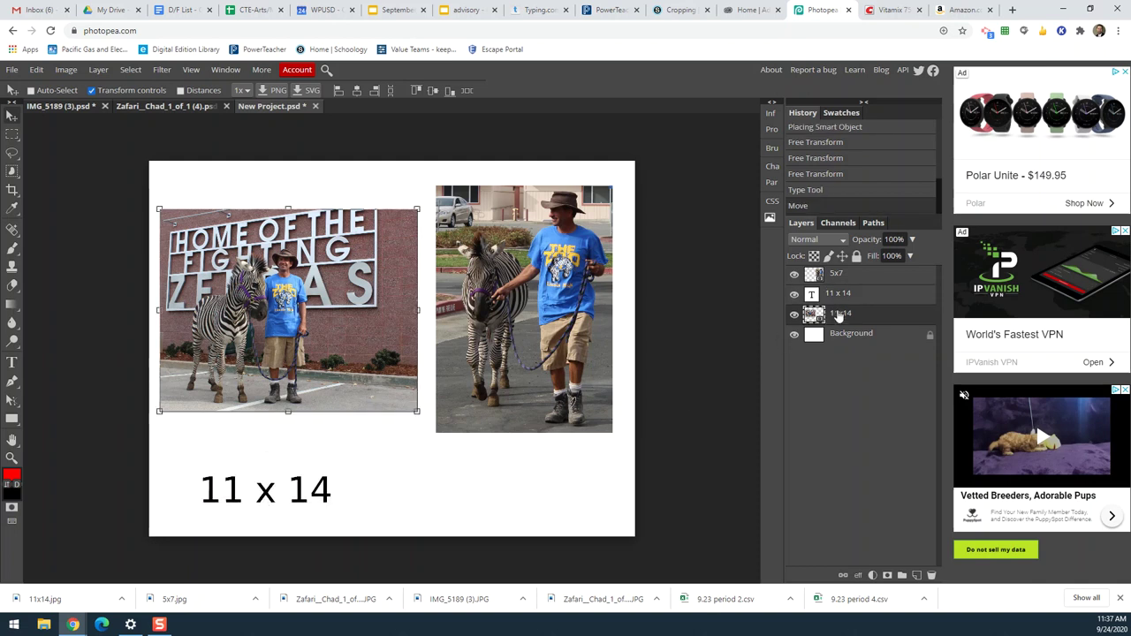
{"action": "left_click_drag", "start_coordinate": [329, 376], "coordinate": [336, 392]}
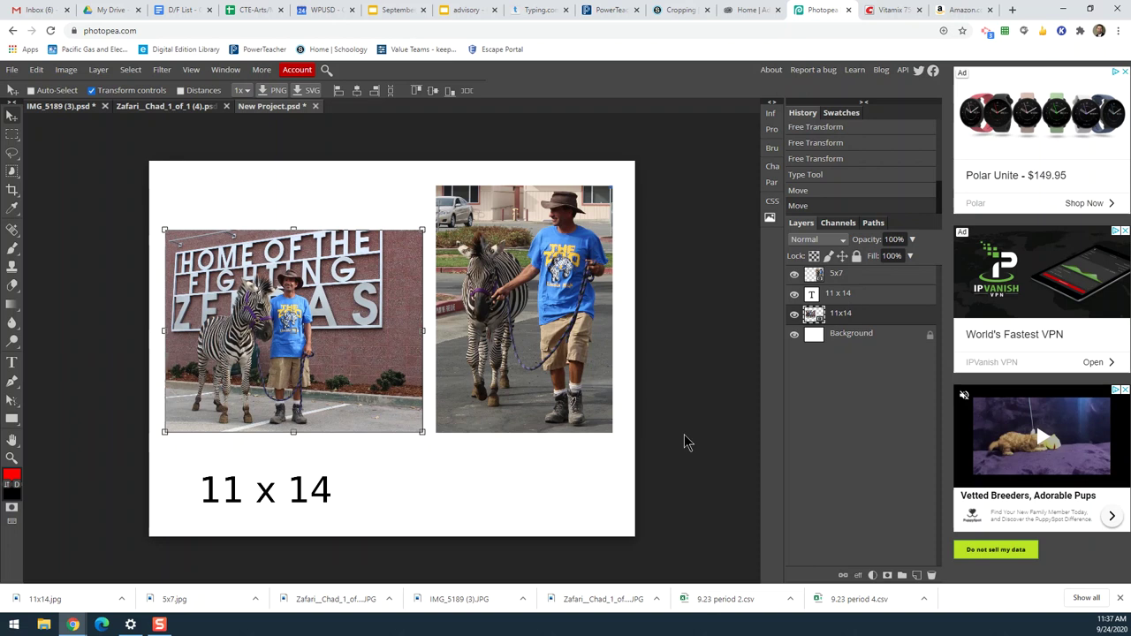
Step: Add the text label "5 x 7" beneath the 5x7 photo at 240 px
{"action": "left_click", "coordinate": [12, 362]}
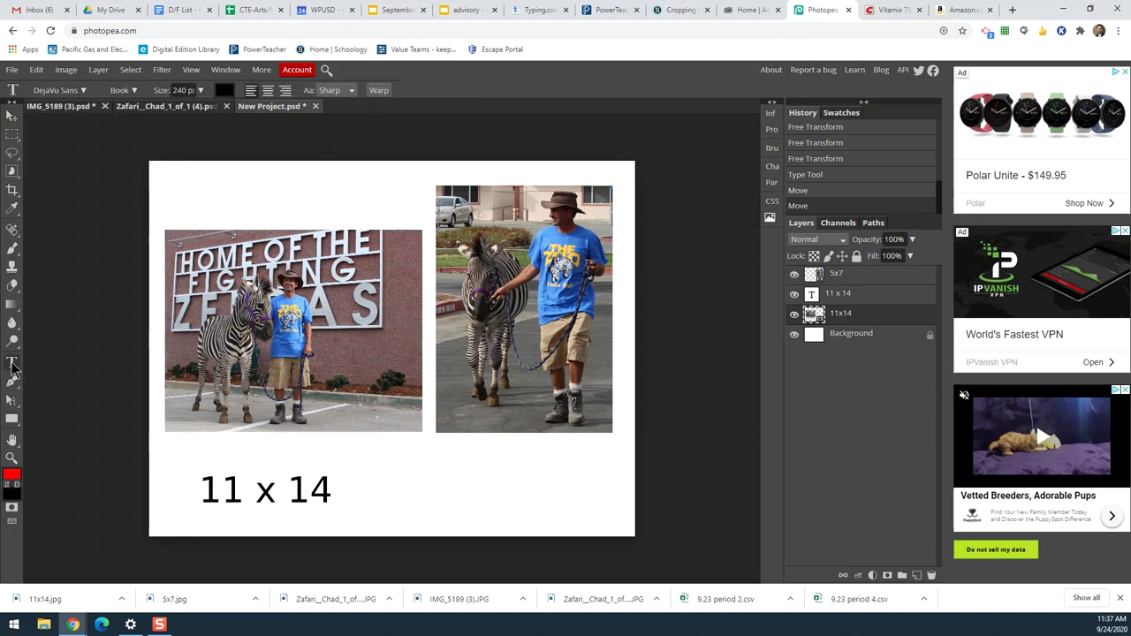
{"action": "left_click", "coordinate": [507, 477]}
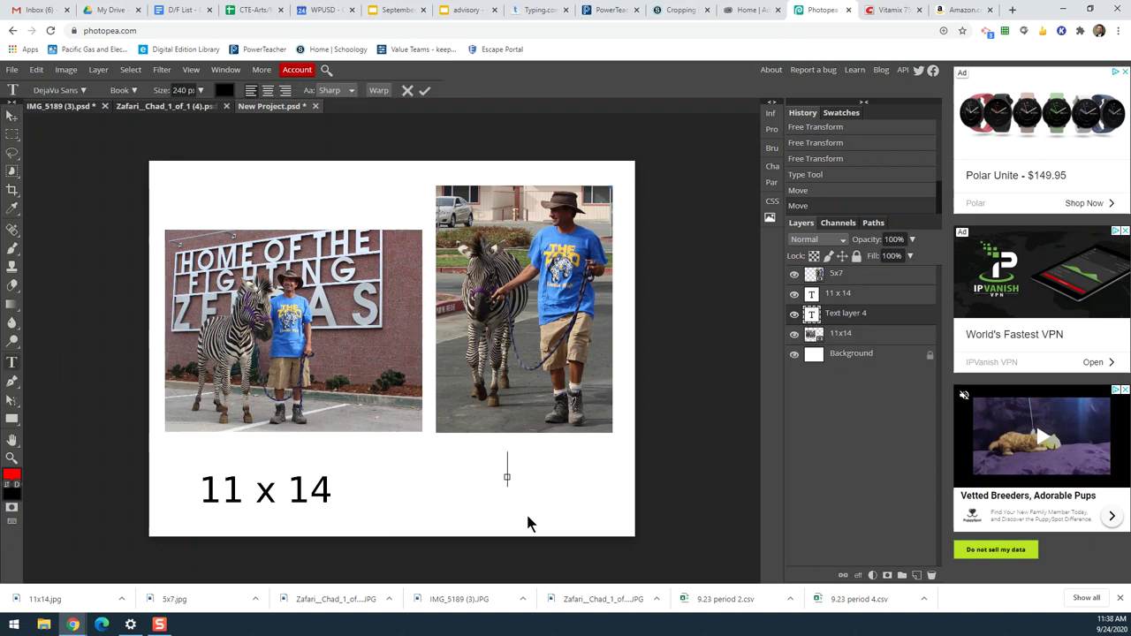
{"action": "type", "text": "5 x 7"}
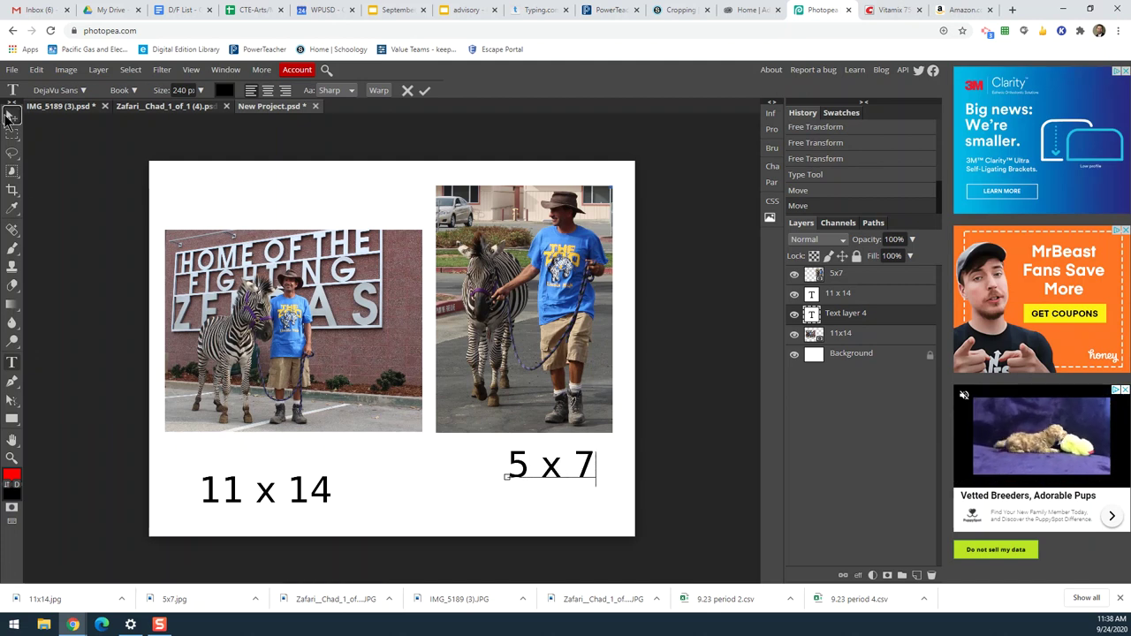
Step: Center the "5 x 7" label under its photo and raise the "11 x 14" label to roughly the same height
{"action": "left_click", "coordinate": [11, 114]}
{"action": "left_click_drag", "start_coordinate": [565, 469], "coordinate": [564, 487]}
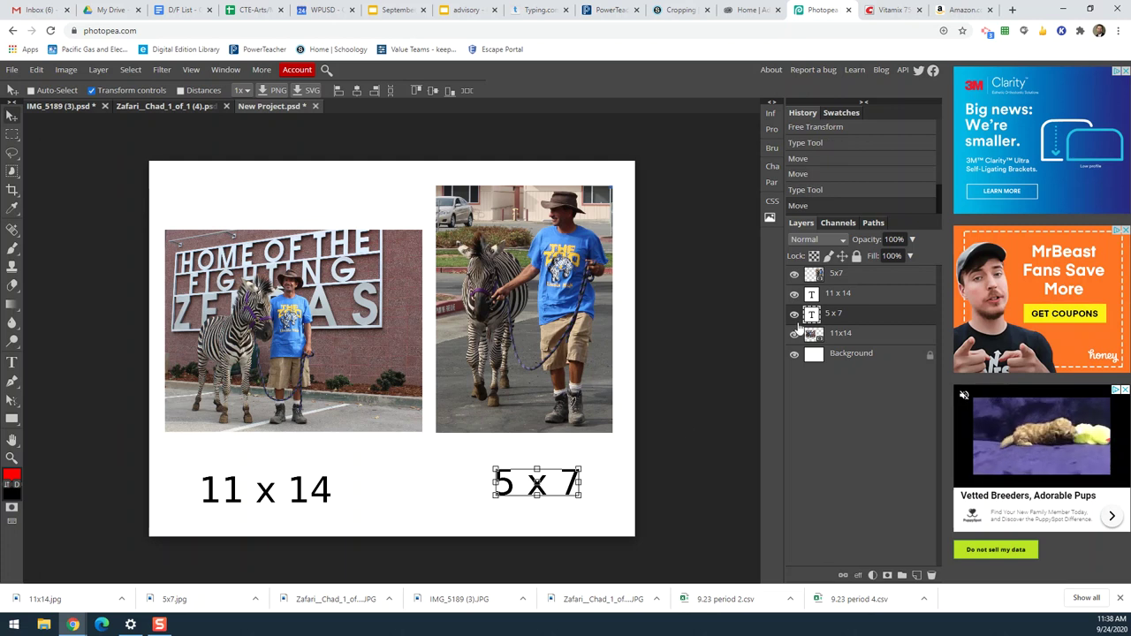
{"action": "left_click", "coordinate": [838, 300]}
{"action": "left_click_drag", "start_coordinate": [303, 498], "coordinate": [312, 485]}
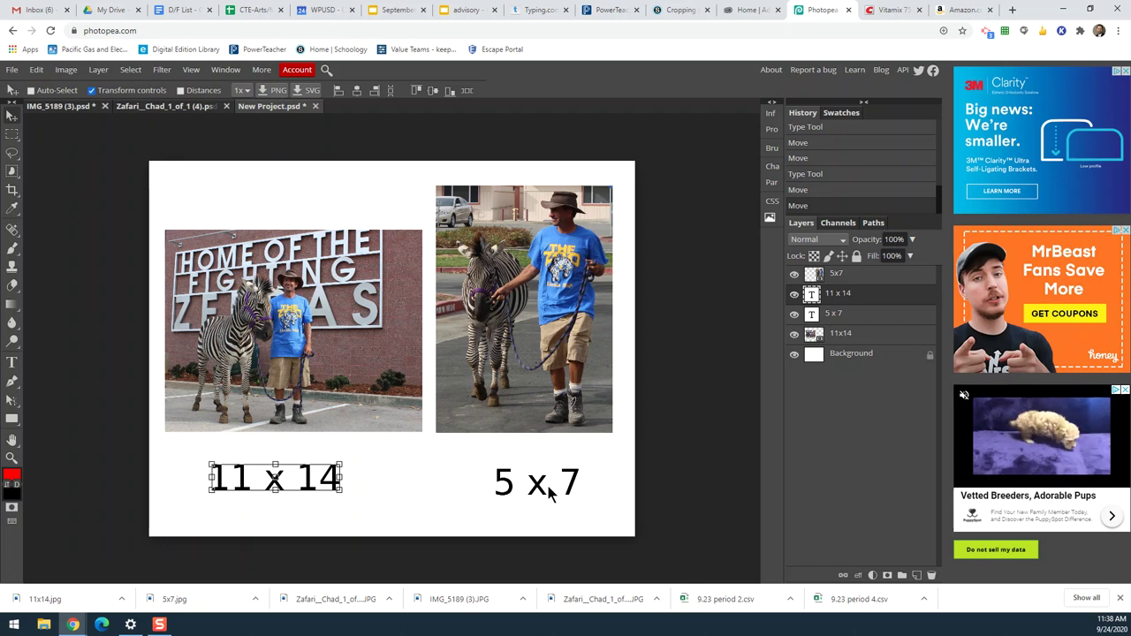
Step: Nudge the "5 x 7" label slightly left and up so it sits centred under its photo, level with the "11 x 14" label
{"action": "left_click", "coordinate": [864, 320]}
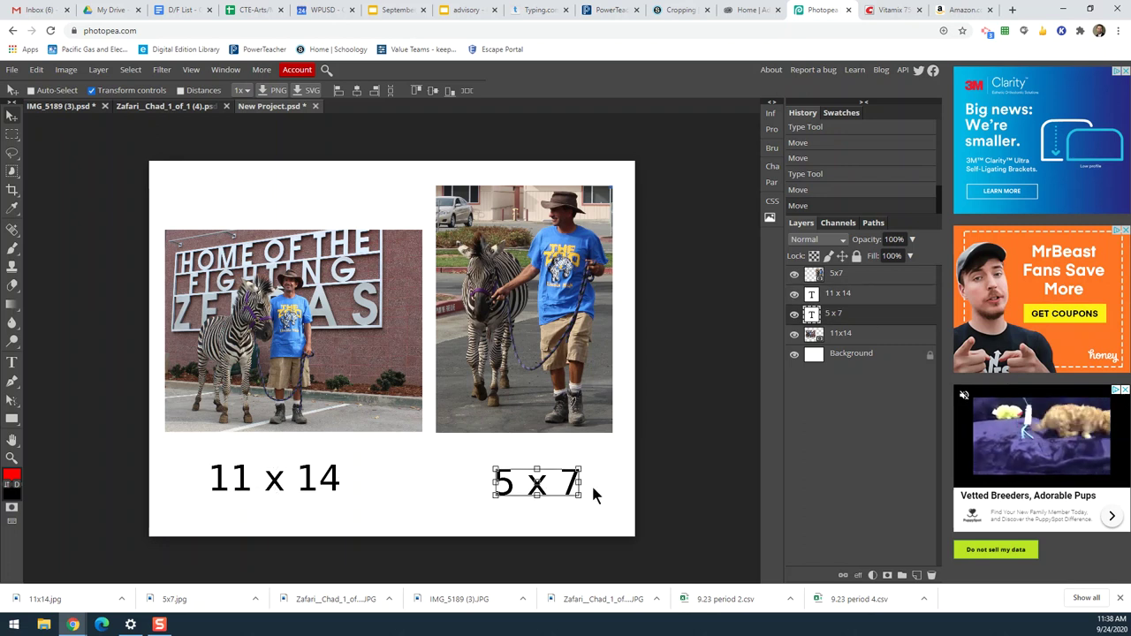
{"action": "left_click_drag", "start_coordinate": [574, 493], "coordinate": [562, 486]}
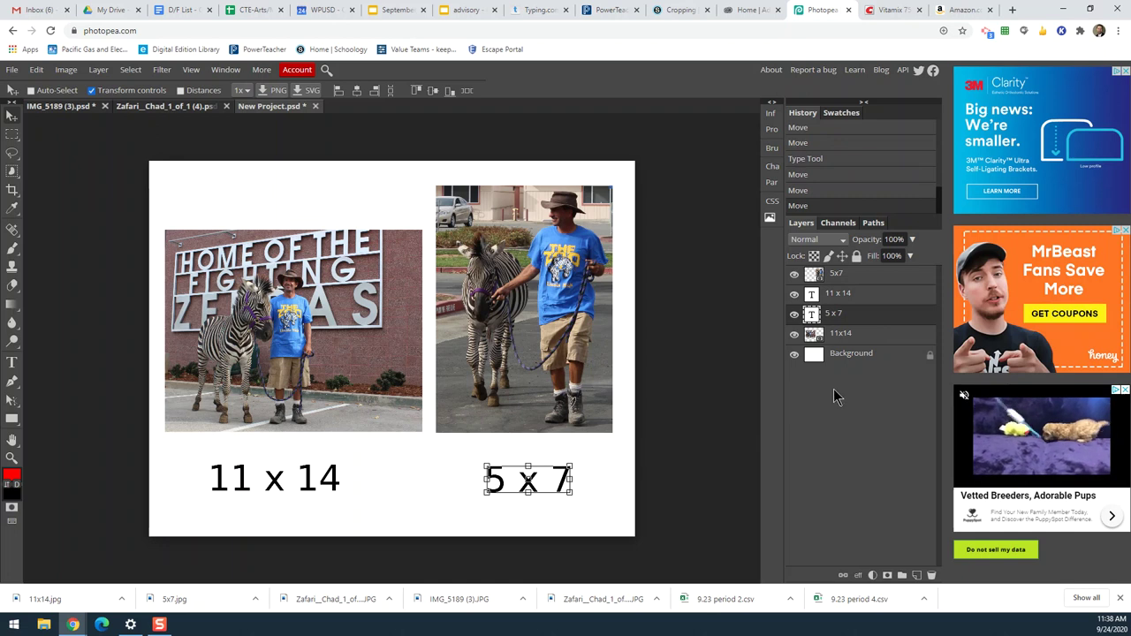
Step: Start a linear gradient for the Background layer and set its starting colour stop to dark blue 234082 sampled from the shirt
{"action": "left_click", "coordinate": [815, 355]}
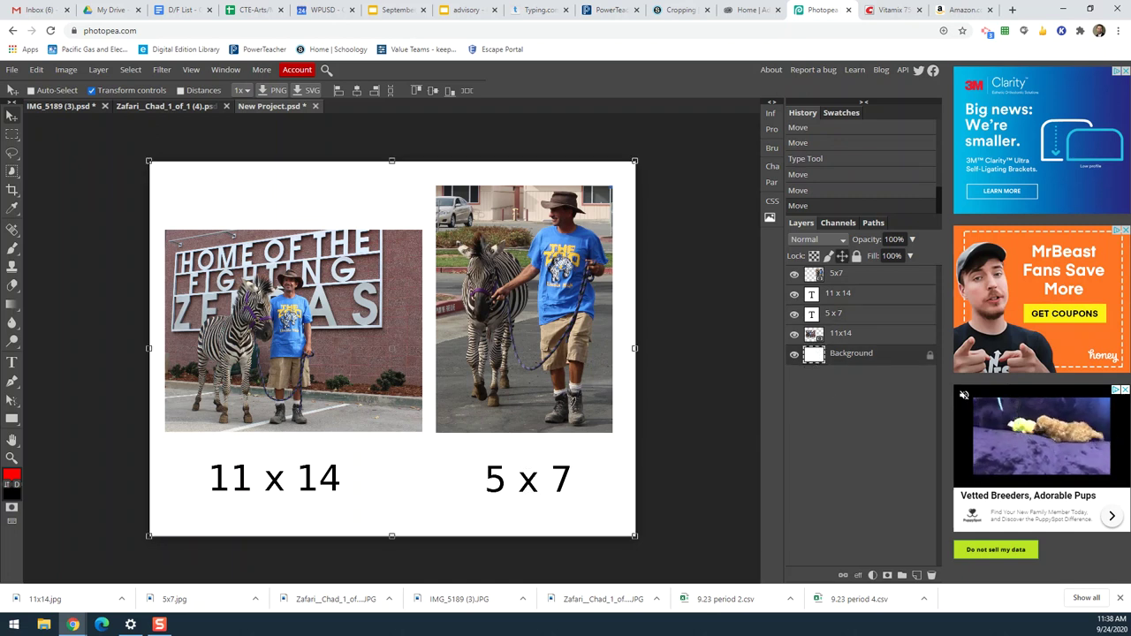
{"action": "left_click", "coordinate": [11, 421]}
{"action": "left_click", "coordinate": [12, 420]}
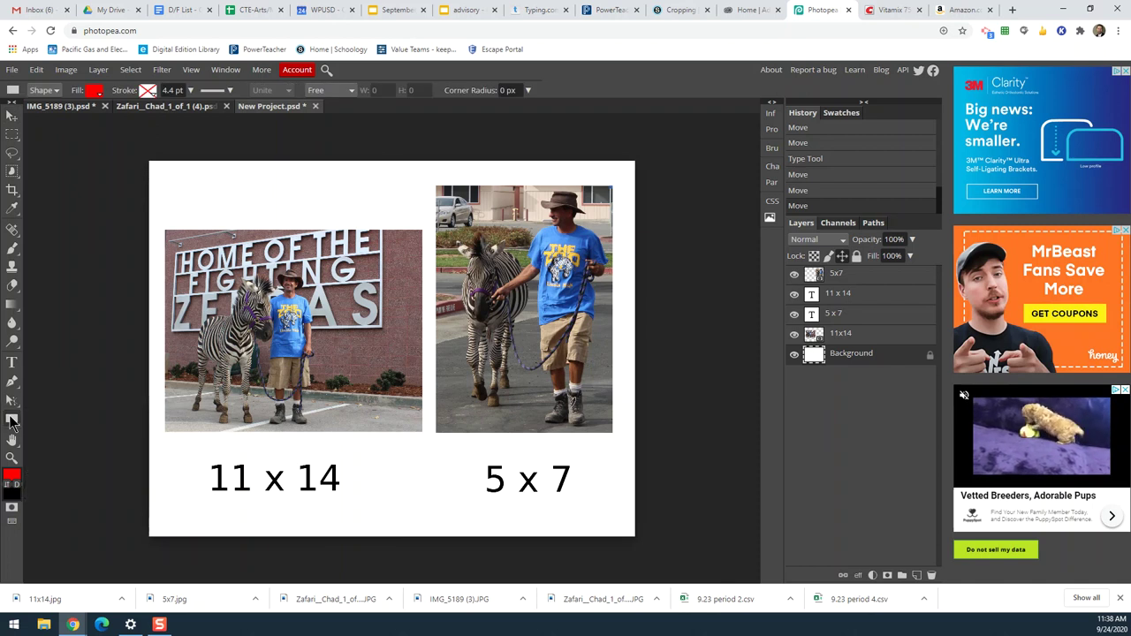
{"action": "left_click", "coordinate": [16, 312]}
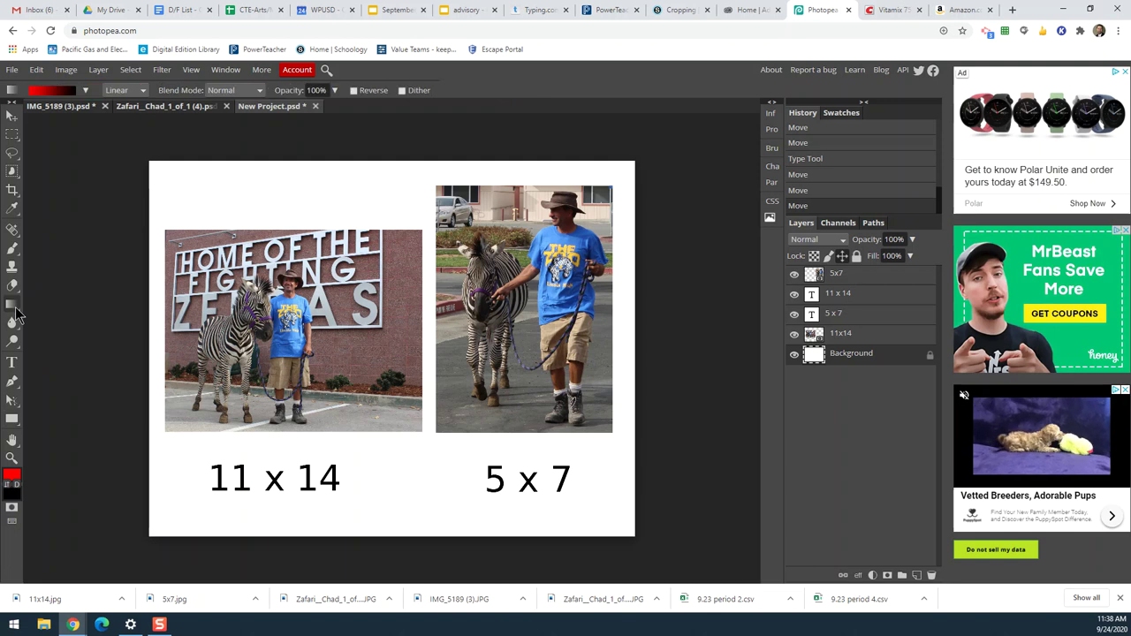
{"action": "left_click", "coordinate": [50, 92]}
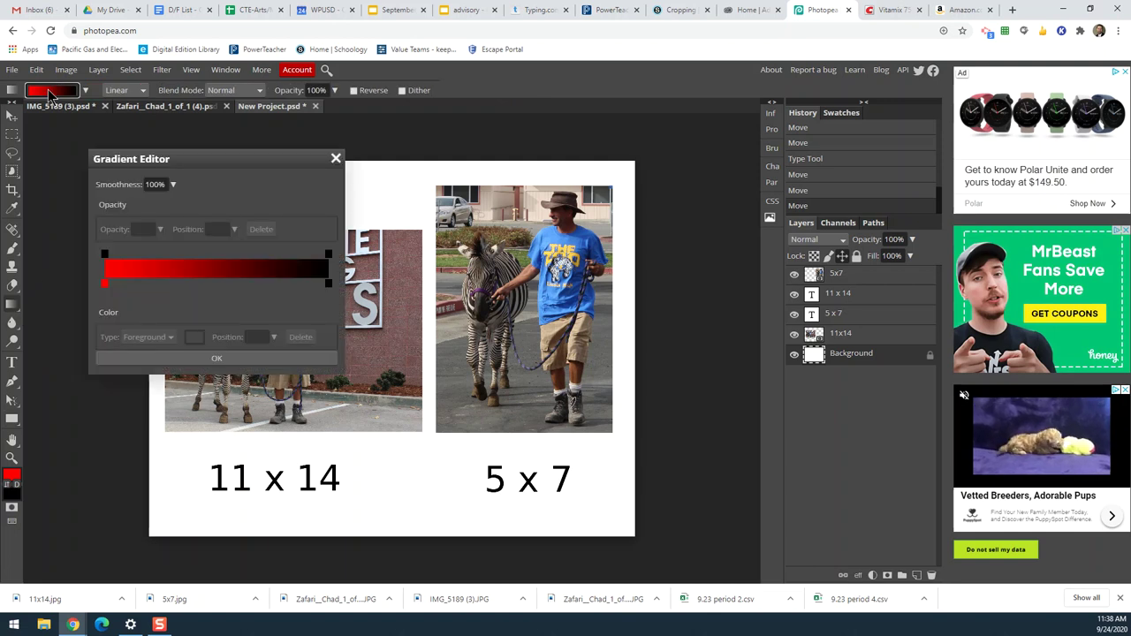
{"action": "left_click_drag", "start_coordinate": [166, 160], "coordinate": [726, 173]}
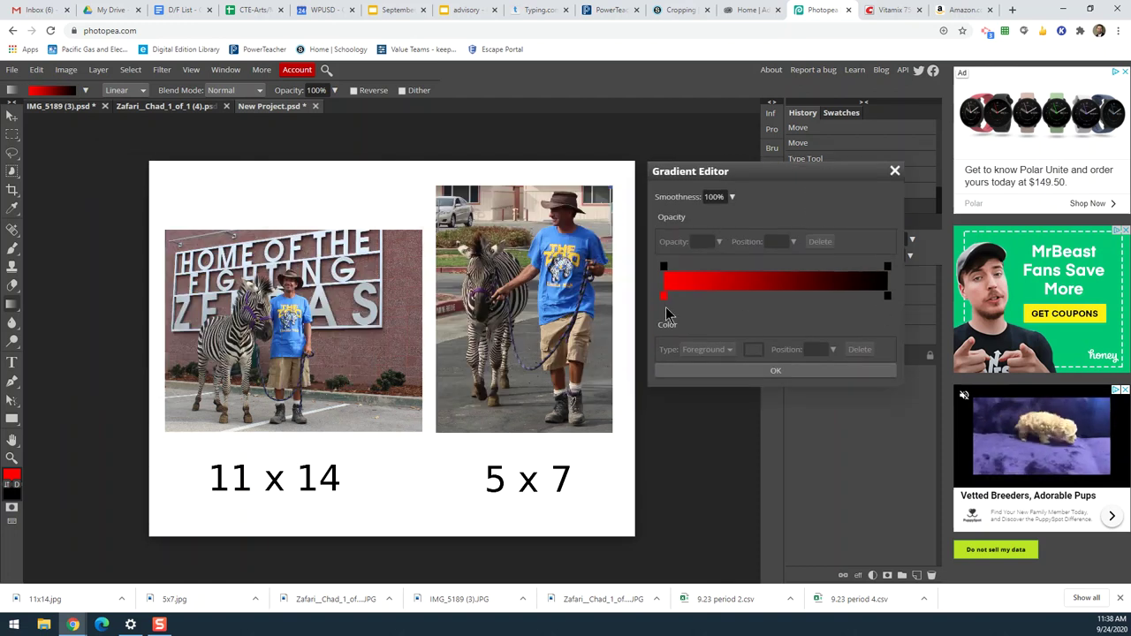
{"action": "left_click", "coordinate": [664, 297]}
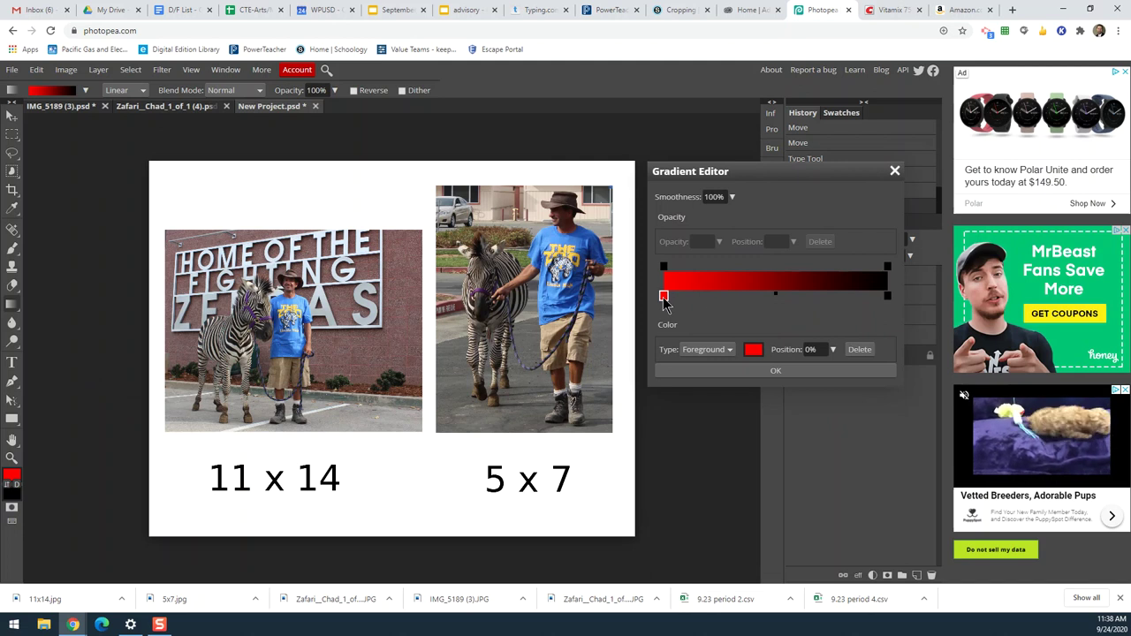
{"action": "left_click", "coordinate": [752, 351]}
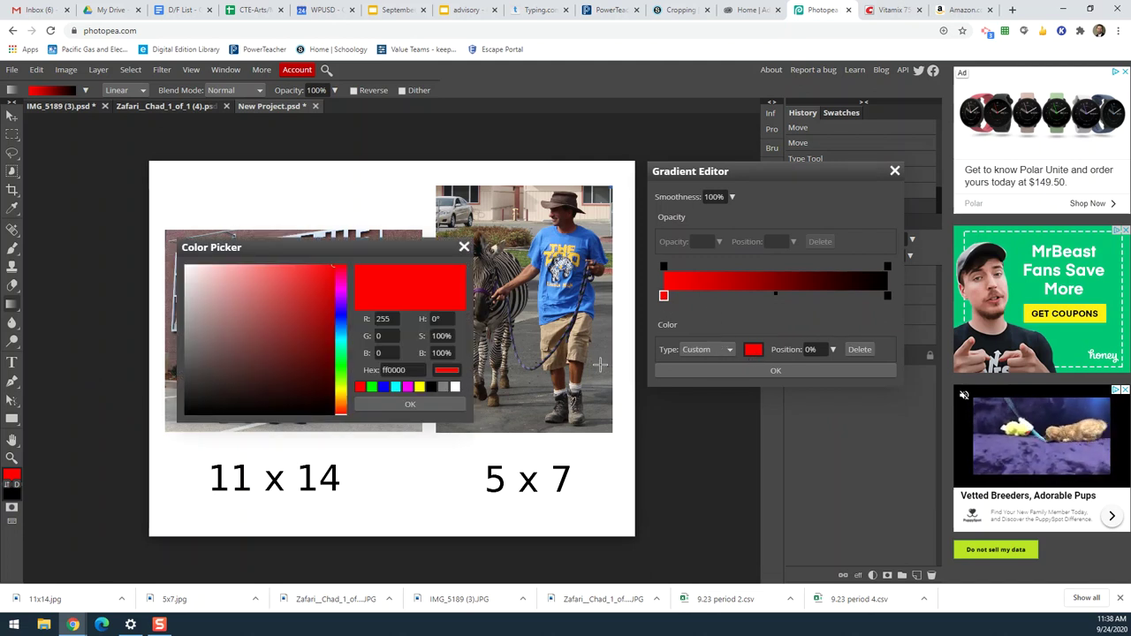
{"action": "left_click", "coordinate": [545, 237]}
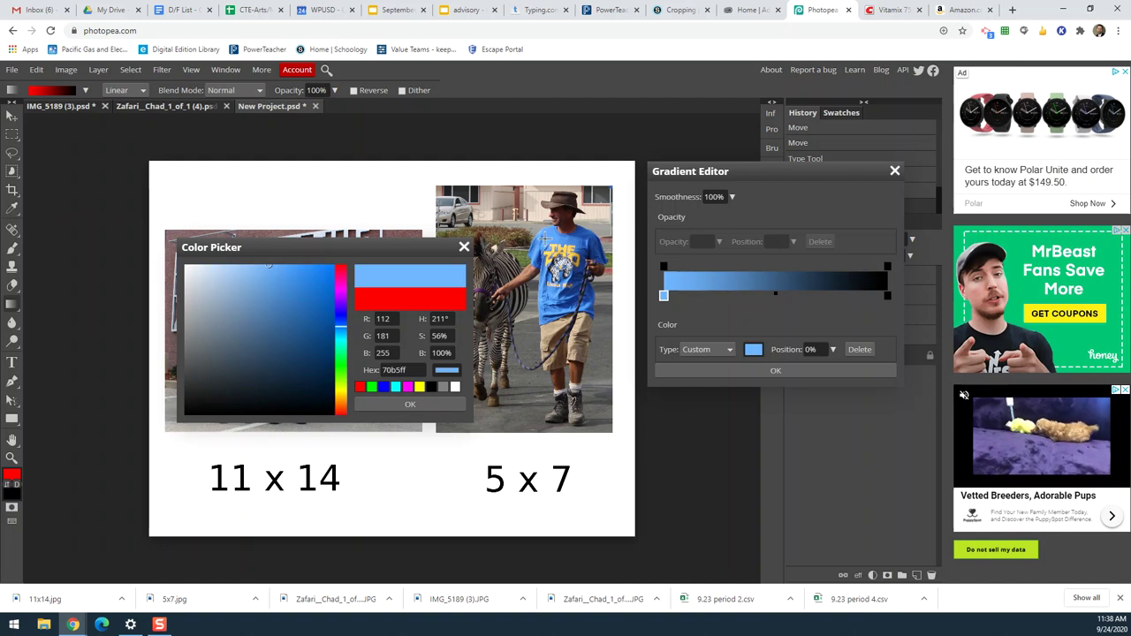
{"action": "left_click", "coordinate": [581, 260]}
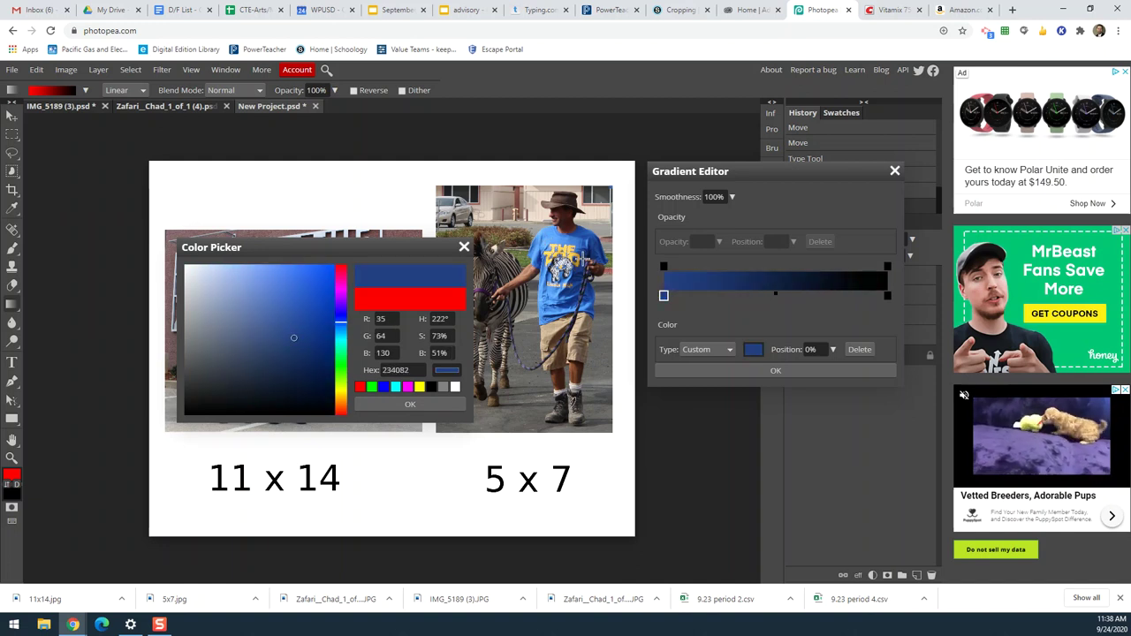
{"action": "left_click", "coordinate": [410, 406]}
Step: Set the gradient's end colour stop to yellow fdd75c, sampled from the photo
{"action": "left_click", "coordinate": [888, 297]}
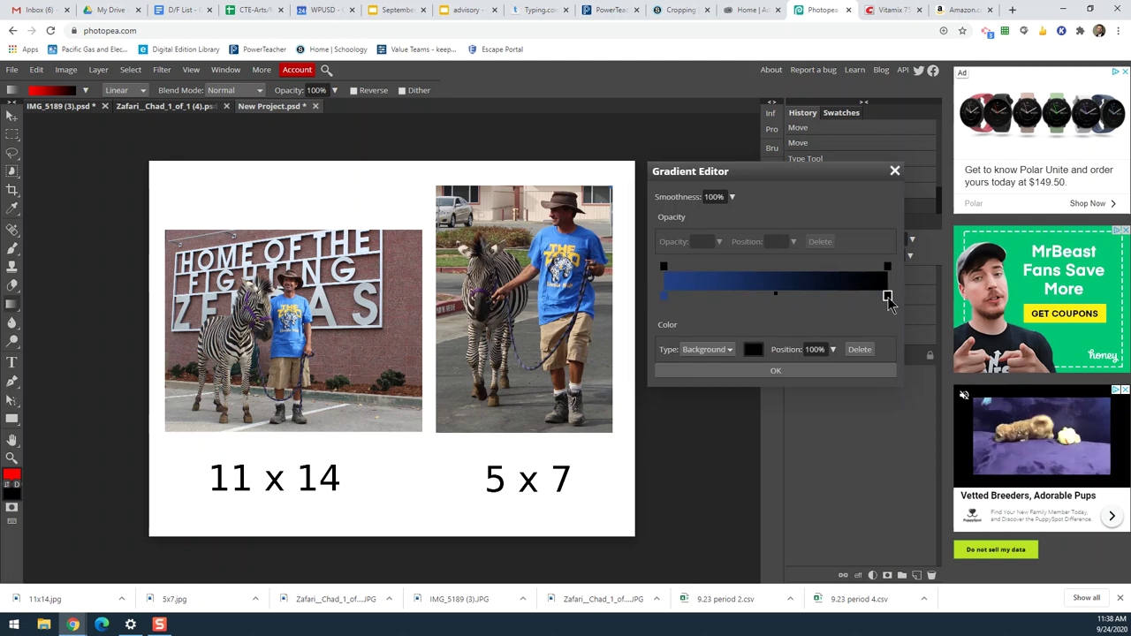
{"action": "left_click", "coordinate": [776, 299]}
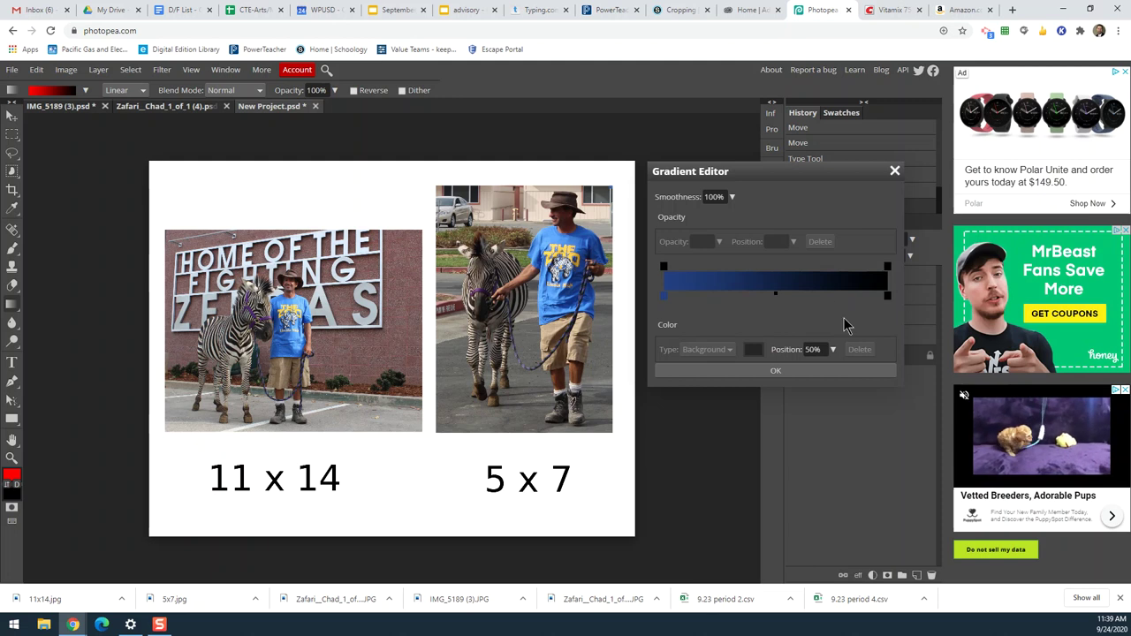
{"action": "mouse_move", "coordinate": [887, 298]}
{"action": "left_mouse_down"}
{"action": "mouse_move", "coordinate": [784, 302]}
{"action": "mouse_move", "coordinate": [893, 299]}
{"action": "left_mouse_up"}
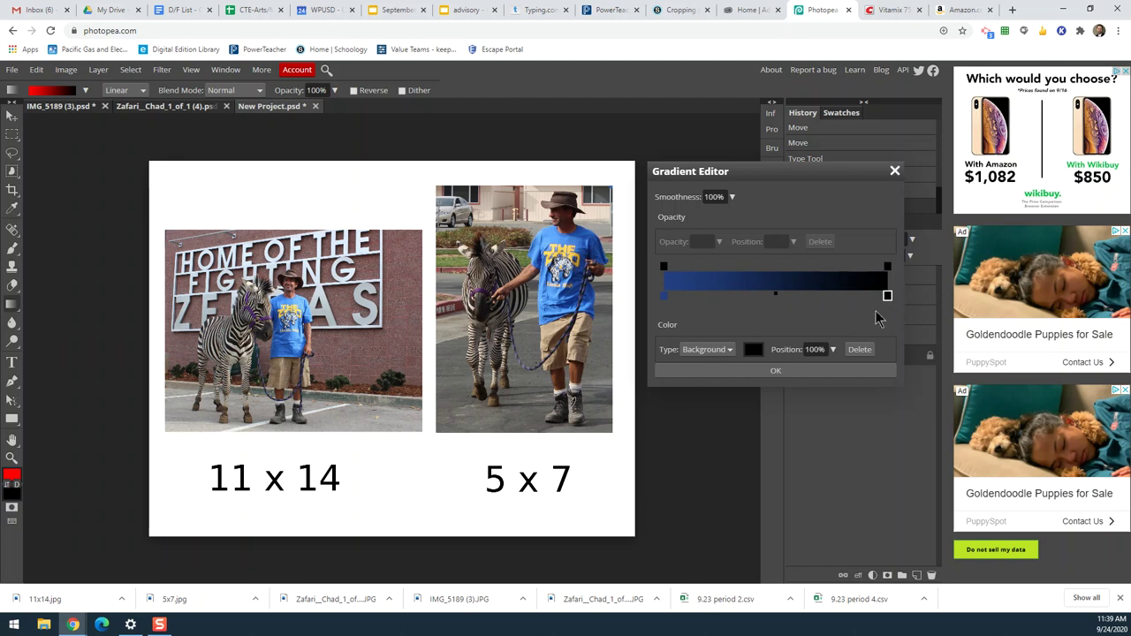
{"action": "left_click", "coordinate": [753, 349]}
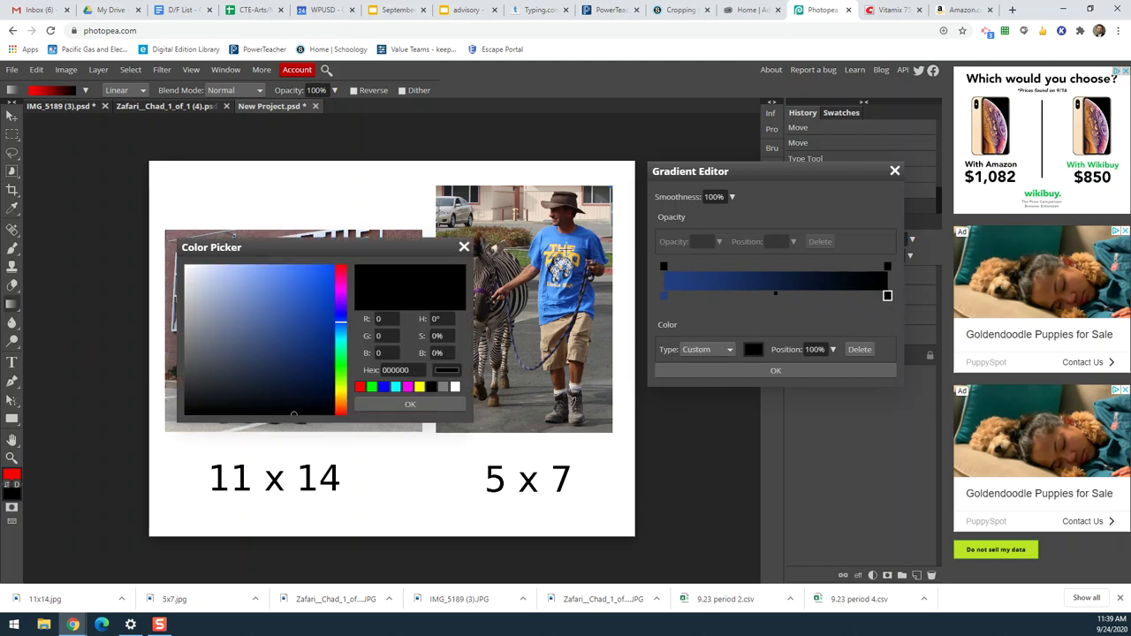
{"action": "left_click", "coordinate": [530, 294]}
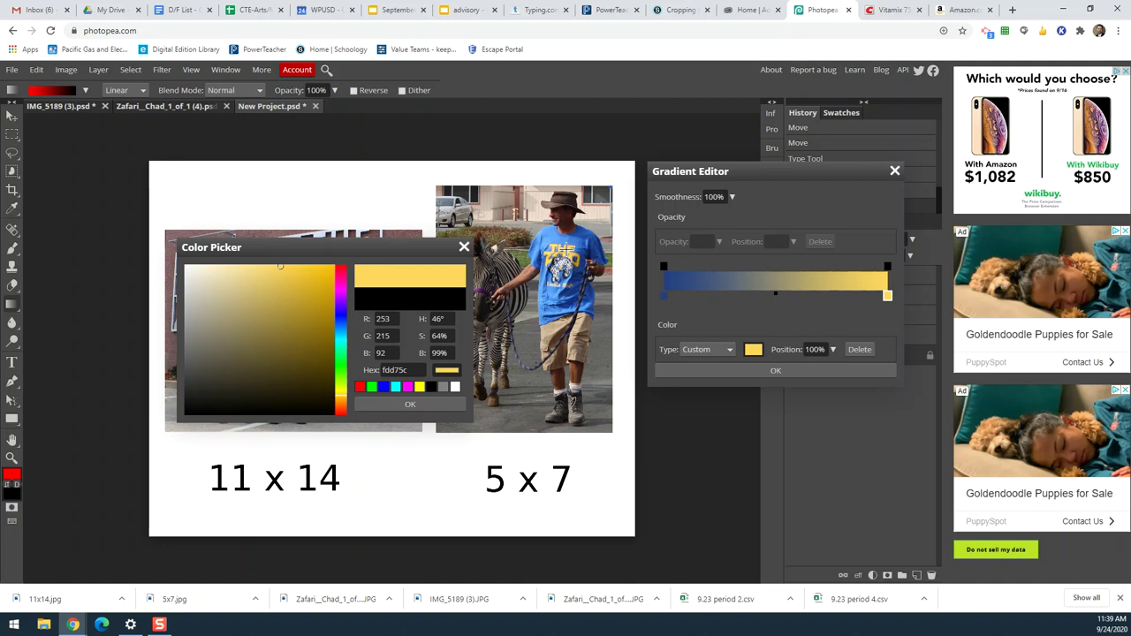
{"action": "left_click", "coordinate": [421, 406]}
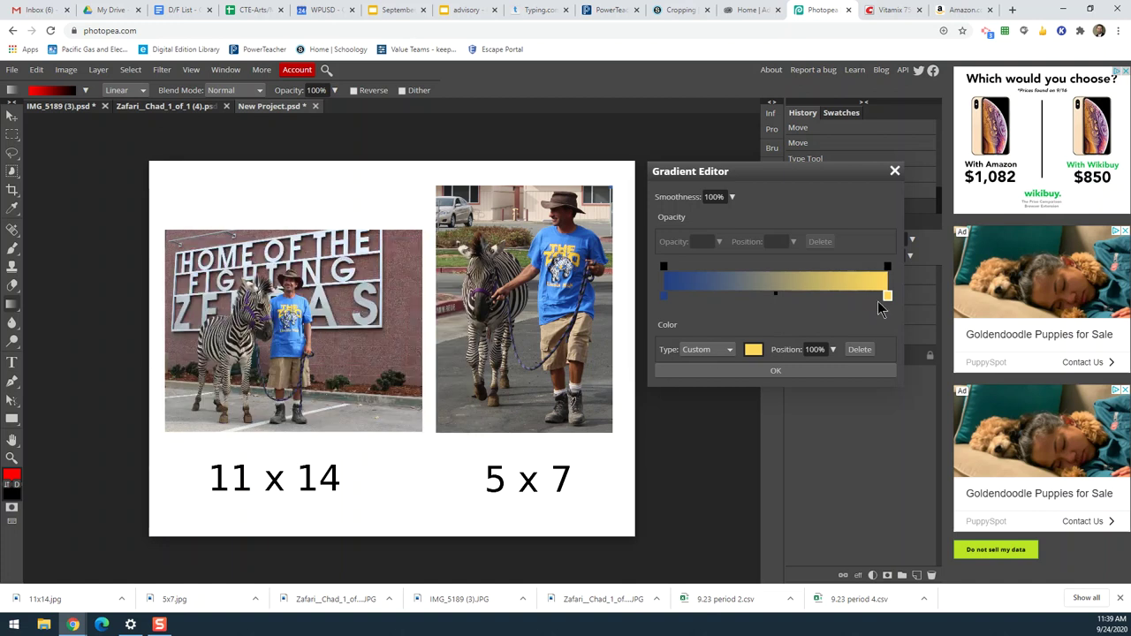
Step: Add a middle colour stop to the gradient at 47% and colour it yellow ffd54c
{"action": "left_click", "coordinate": [776, 295]}
{"action": "left_click", "coordinate": [749, 296]}
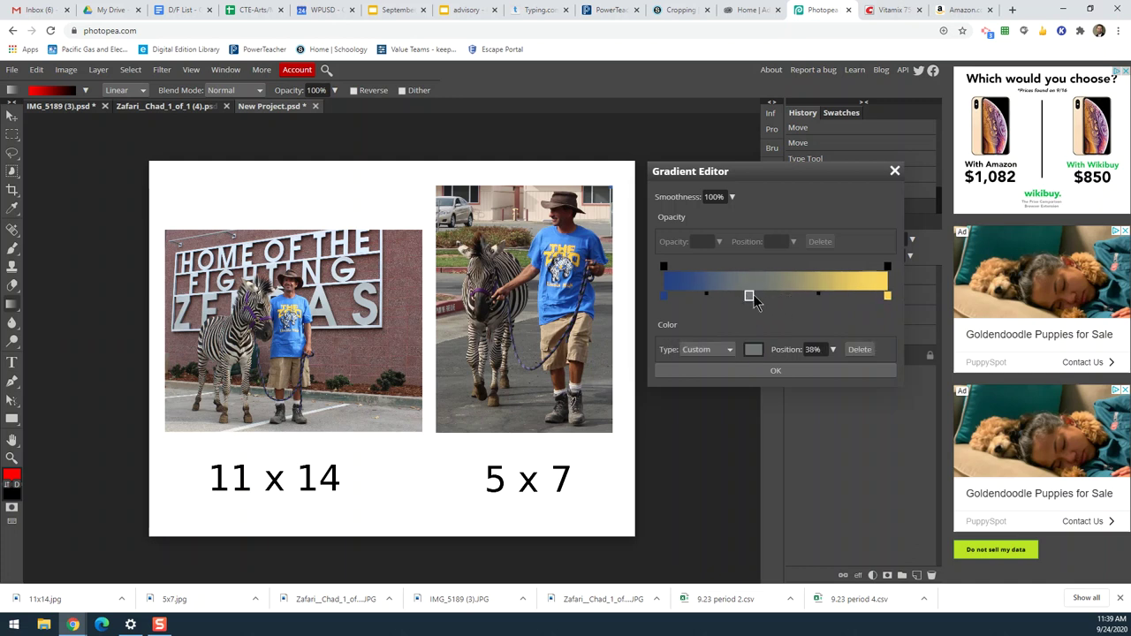
{"action": "left_click_drag", "start_coordinate": [750, 297], "coordinate": [771, 301]}
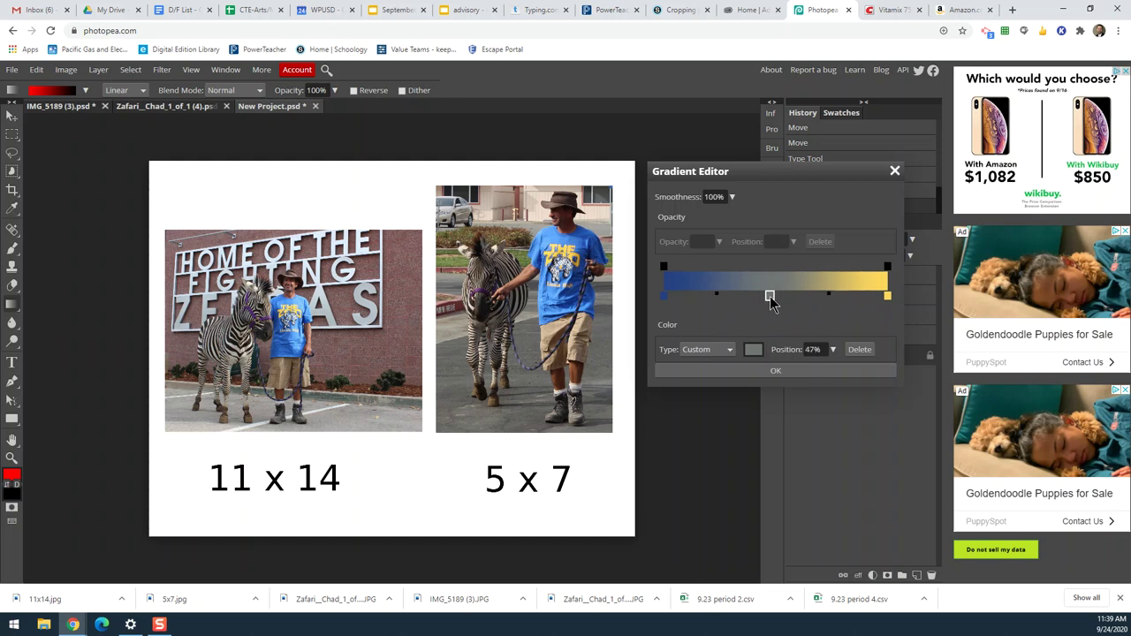
{"action": "left_click", "coordinate": [754, 350]}
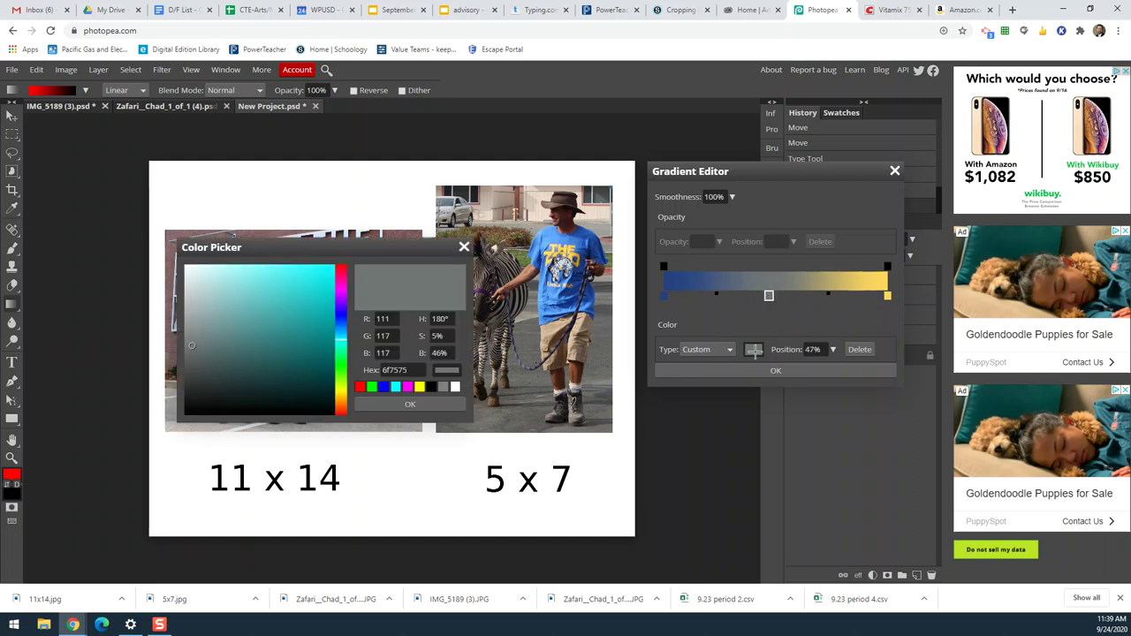
{"action": "left_click", "coordinate": [870, 281]}
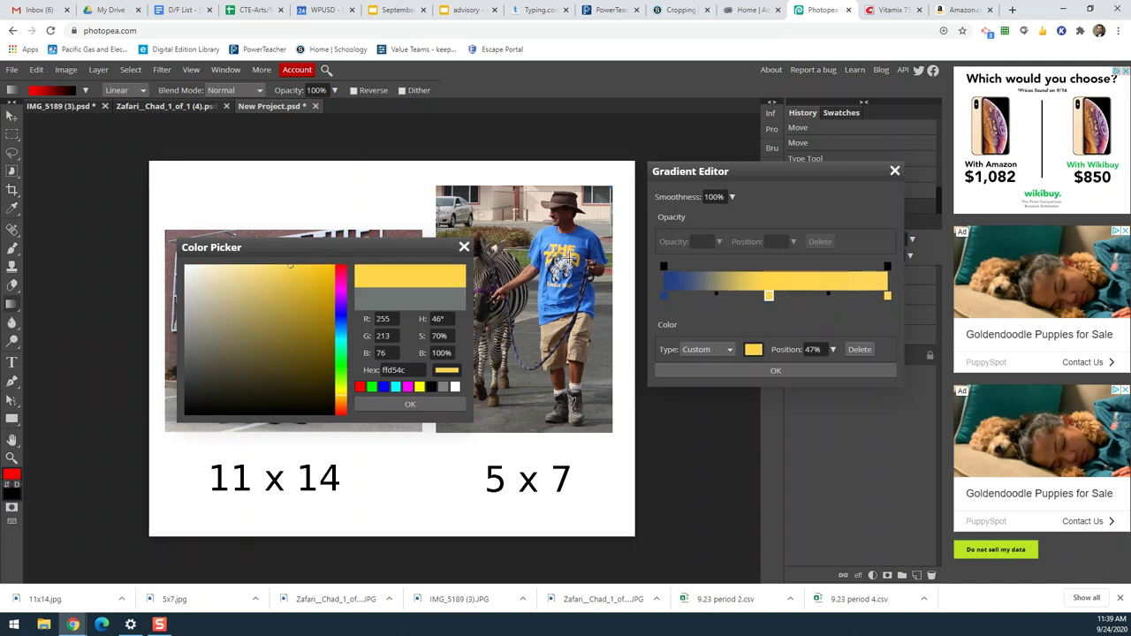
{"action": "left_click", "coordinate": [410, 403]}
Step: Change the gradient's end colour stop to reddish brown 805656 sampled from the brick wall, and accept the gradient
{"action": "double_click", "coordinate": [887, 296]}
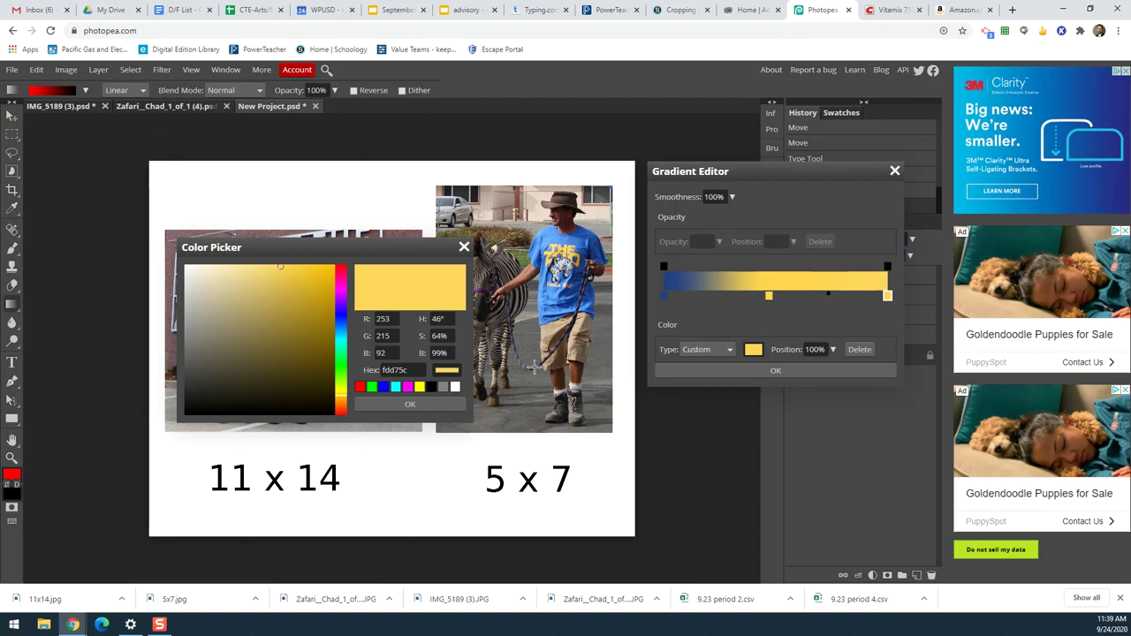
{"action": "left_click_drag", "start_coordinate": [384, 256], "coordinate": [528, 320]}
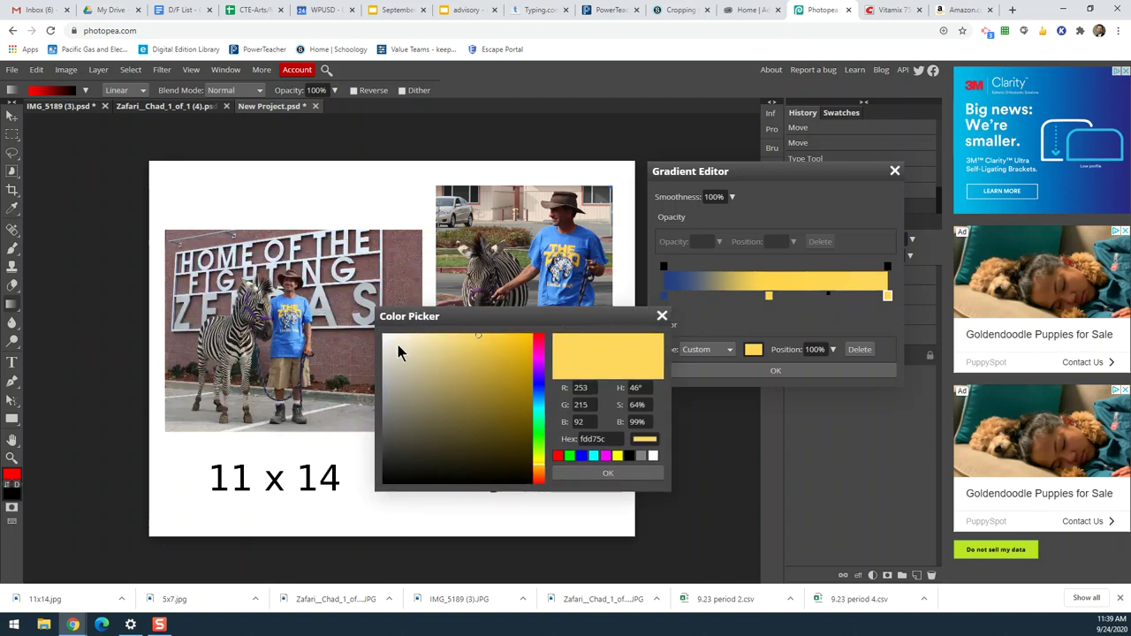
{"action": "left_click", "coordinate": [400, 257]}
{"action": "left_click", "coordinate": [403, 249]}
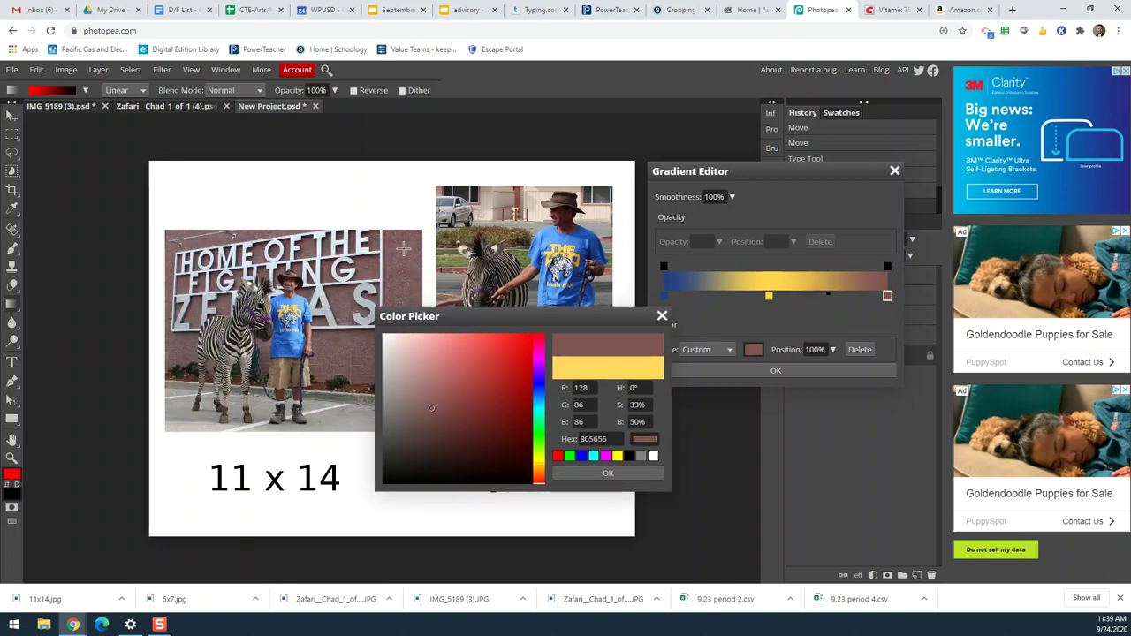
{"action": "left_click", "coordinate": [640, 475]}
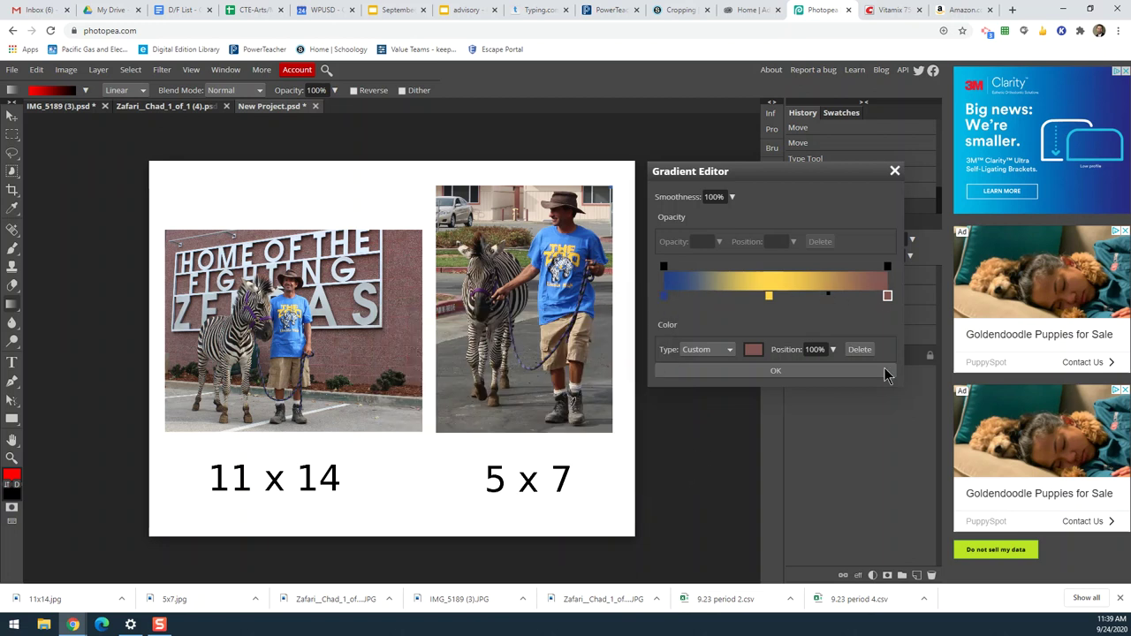
{"action": "left_click", "coordinate": [776, 373]}
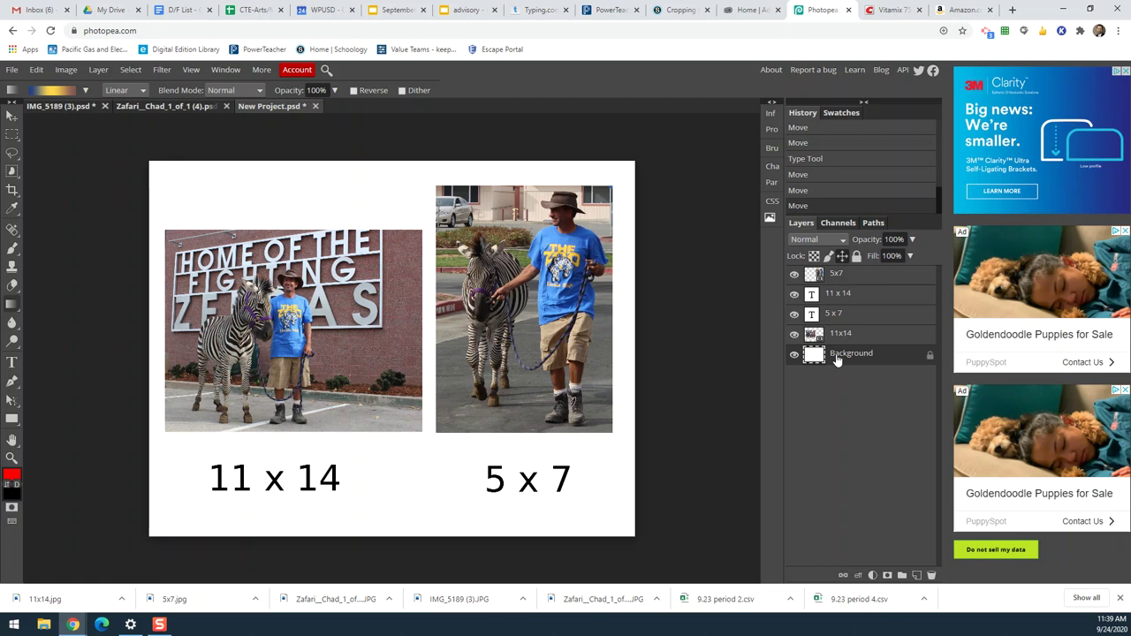
Step: Fill the Background layer with the gradient, trying several directions and lengths and finishing with a diagonal from the canvas's upper-left to lower-right corner
{"action": "left_click_drag", "start_coordinate": [139, 146], "coordinate": [647, 552]}
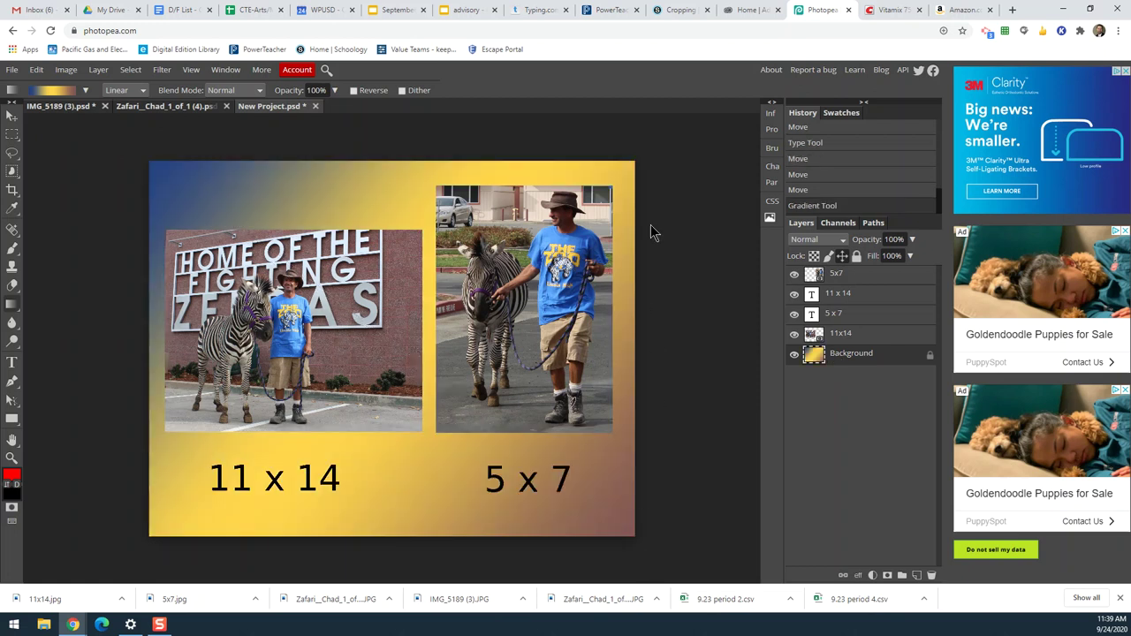
{"action": "left_click_drag", "start_coordinate": [651, 262], "coordinate": [135, 258]}
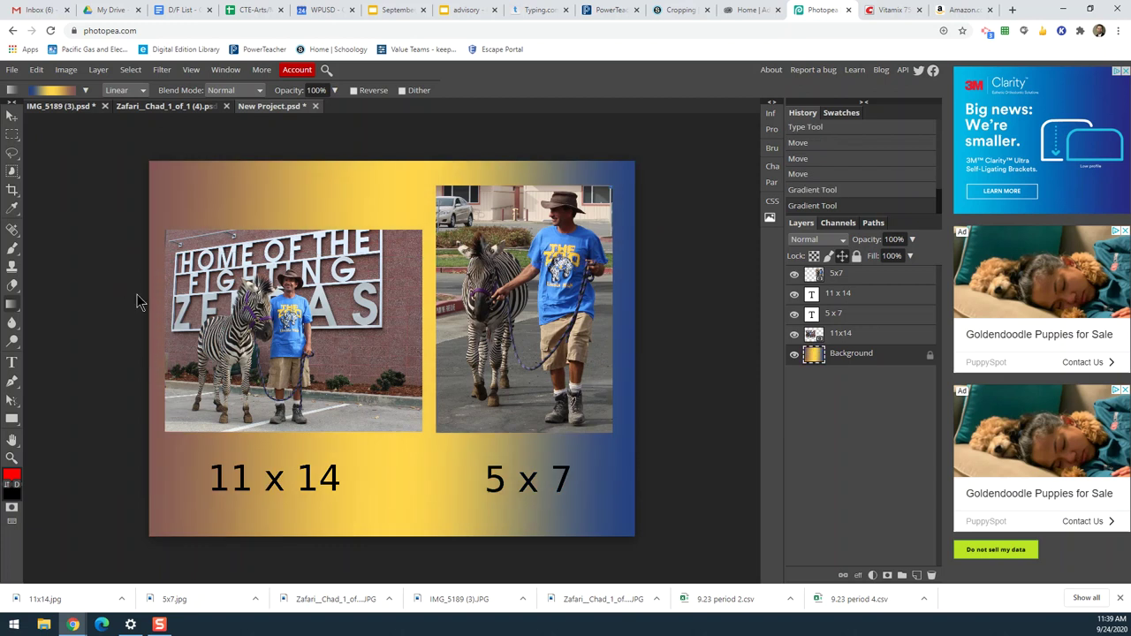
{"action": "left_click_drag", "start_coordinate": [181, 151], "coordinate": [664, 579]}
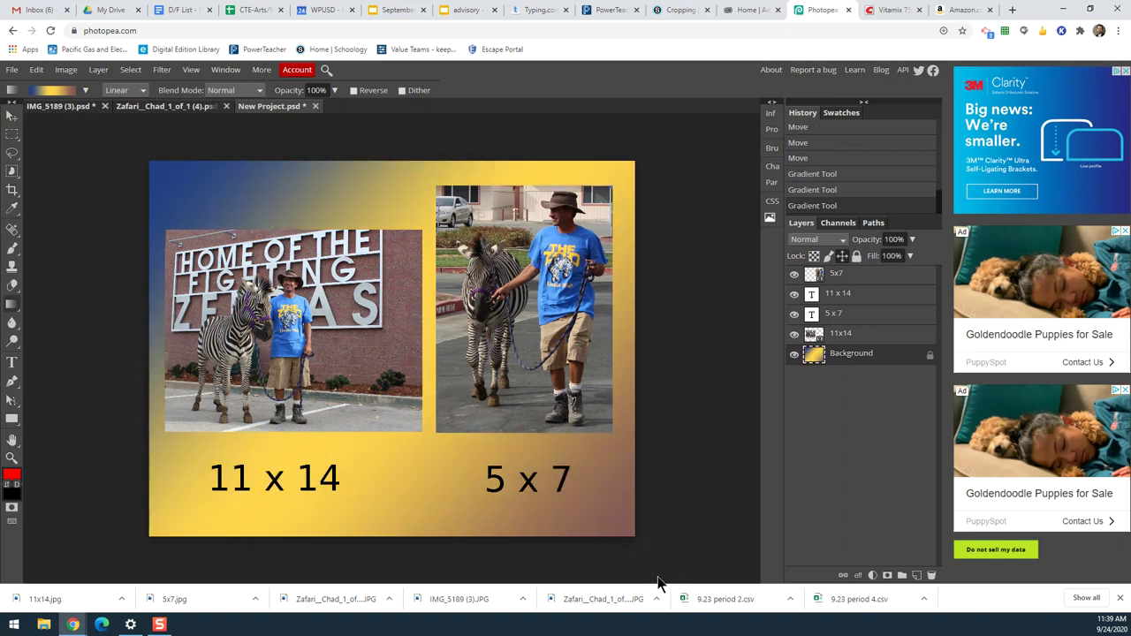
{"action": "left_click_drag", "start_coordinate": [368, 269], "coordinate": [385, 381]}
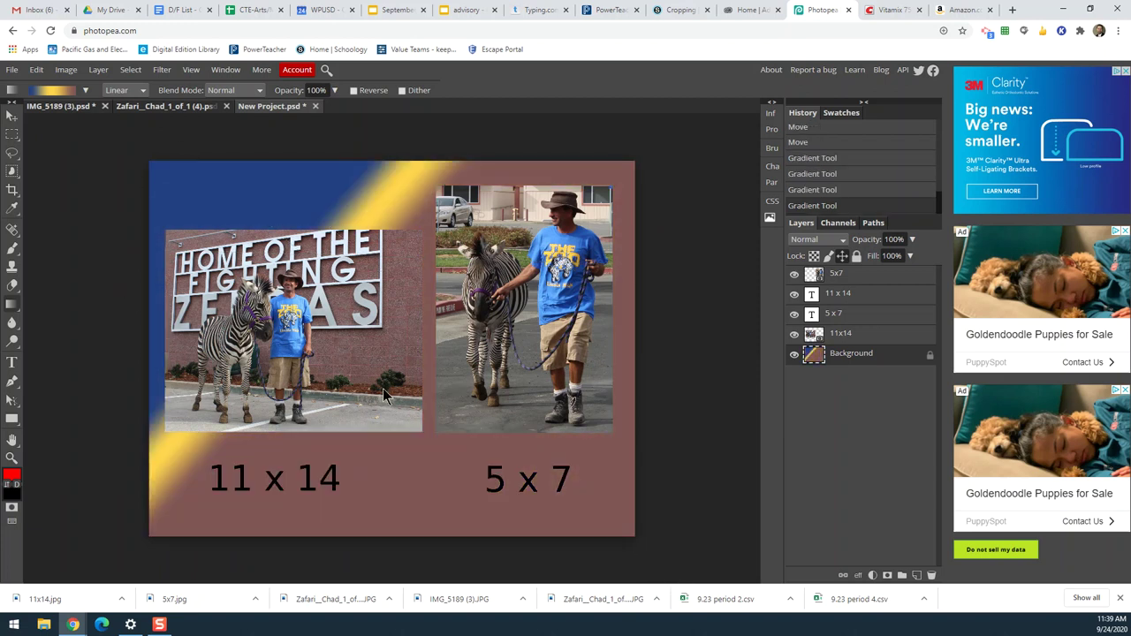
{"action": "left_click_drag", "start_coordinate": [151, 156], "coordinate": [611, 534]}
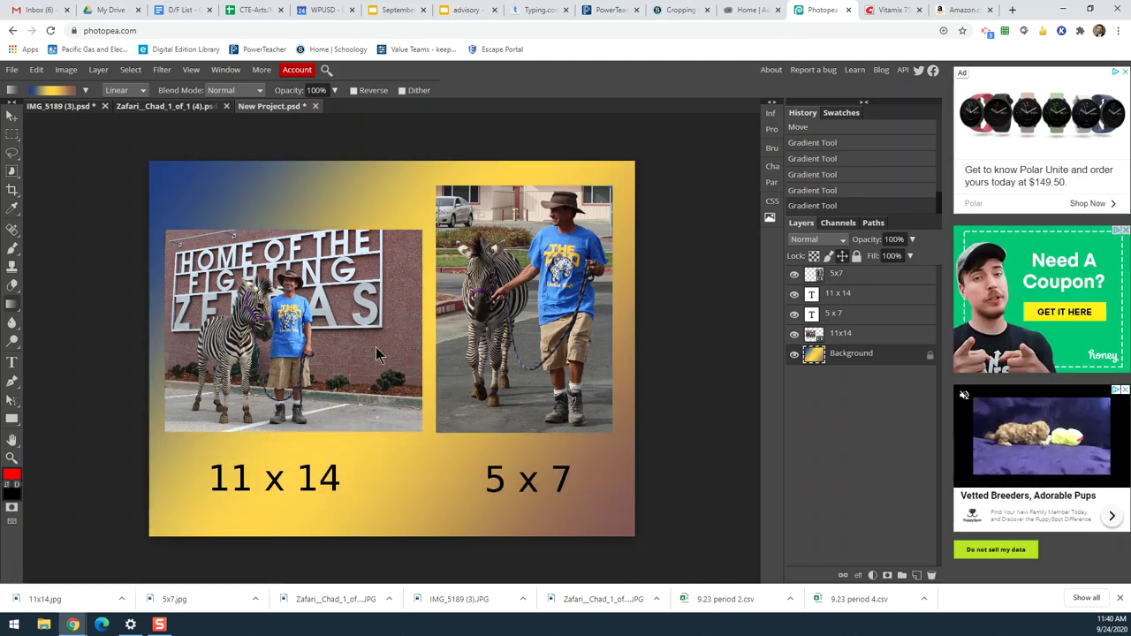
{"action": "left_click_drag", "start_coordinate": [220, 207], "coordinate": [687, 576]}
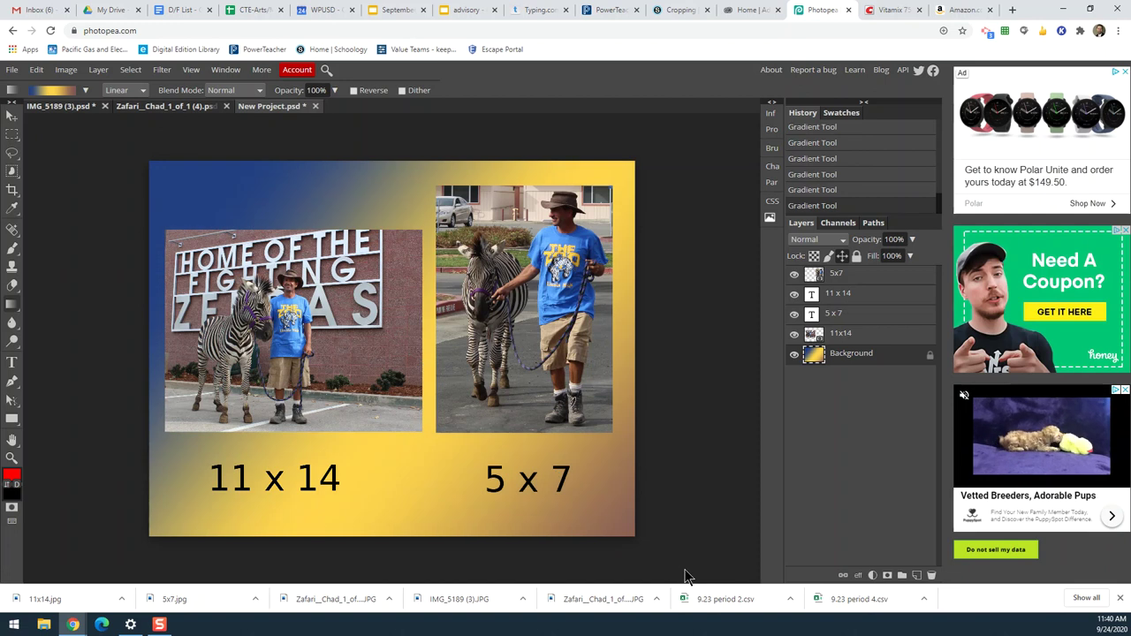
{"action": "left_click_drag", "start_coordinate": [121, 148], "coordinate": [661, 565]}
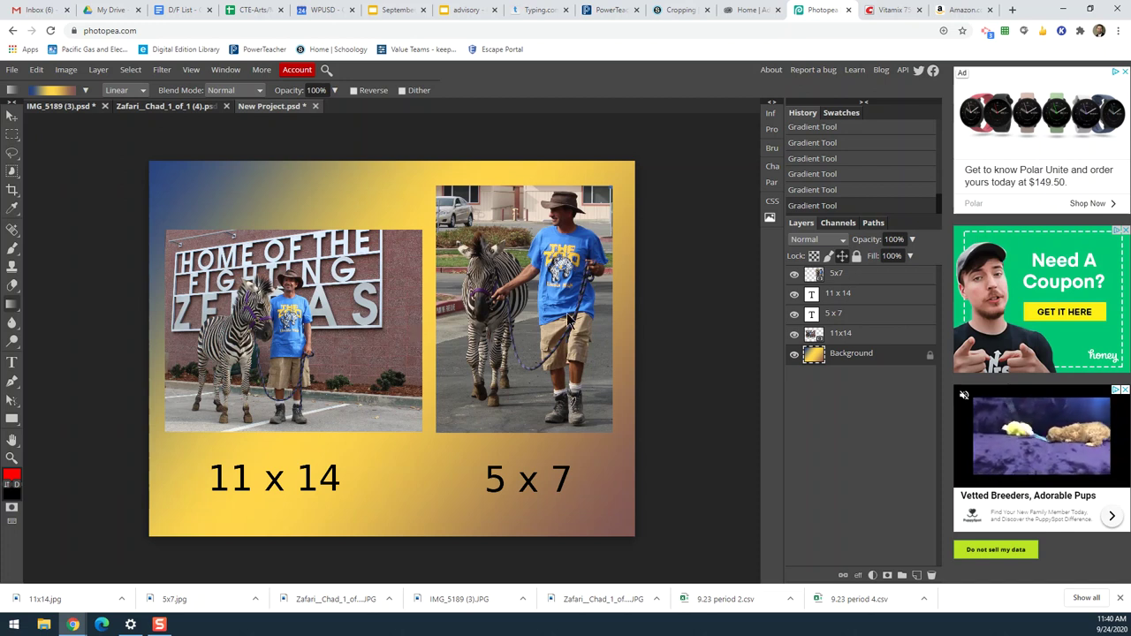
Step: Add a drop shadow to the 5x7 photo layer with angle 131°, distance 31 px and size 40 px
{"action": "left_click", "coordinate": [853, 275]}
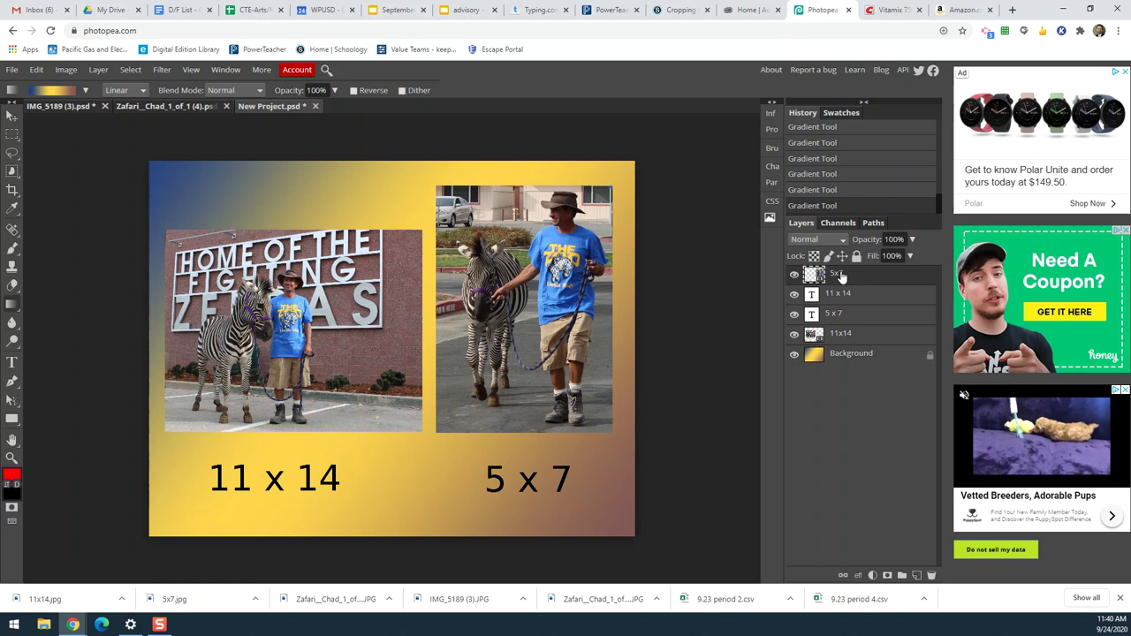
{"action": "left_click", "coordinate": [858, 575]}
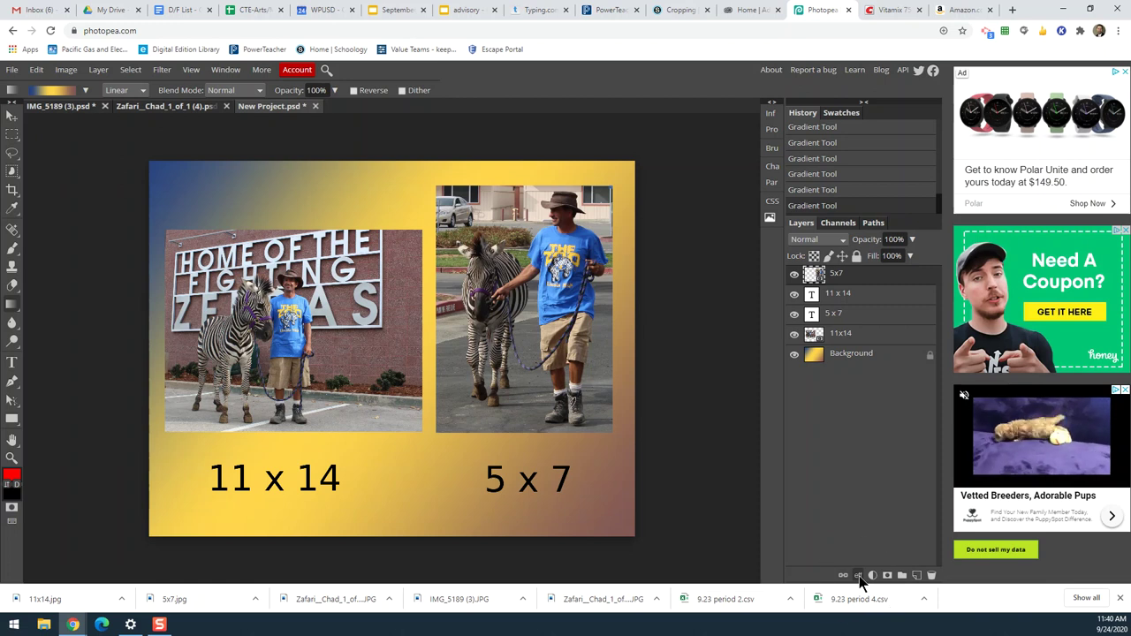
{"action": "left_click", "coordinate": [858, 575]}
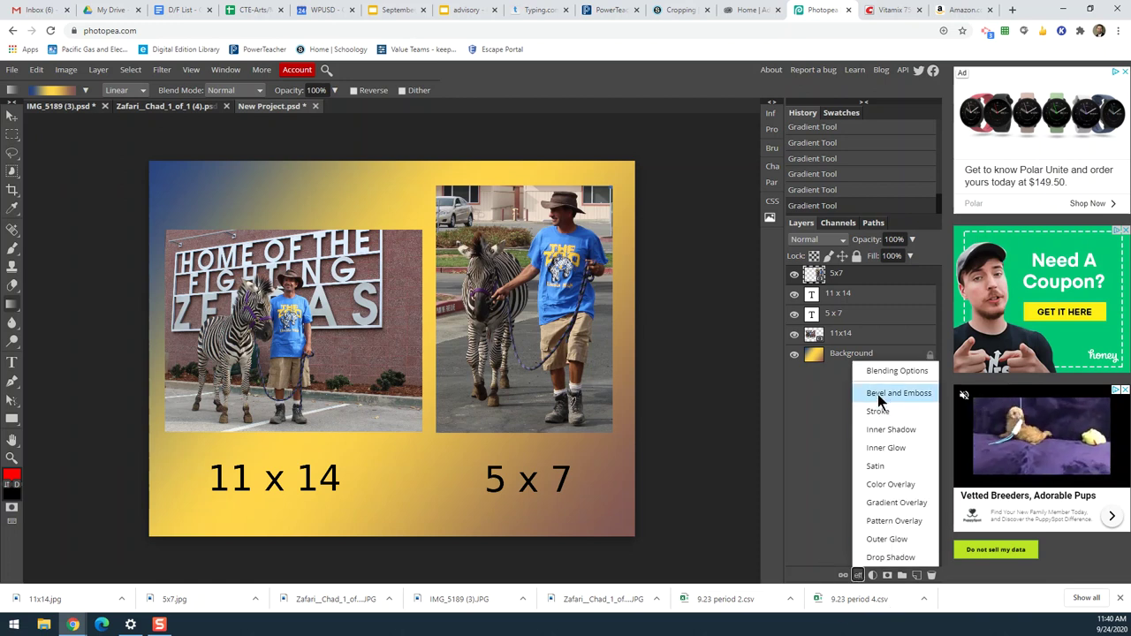
{"action": "left_click", "coordinate": [898, 558]}
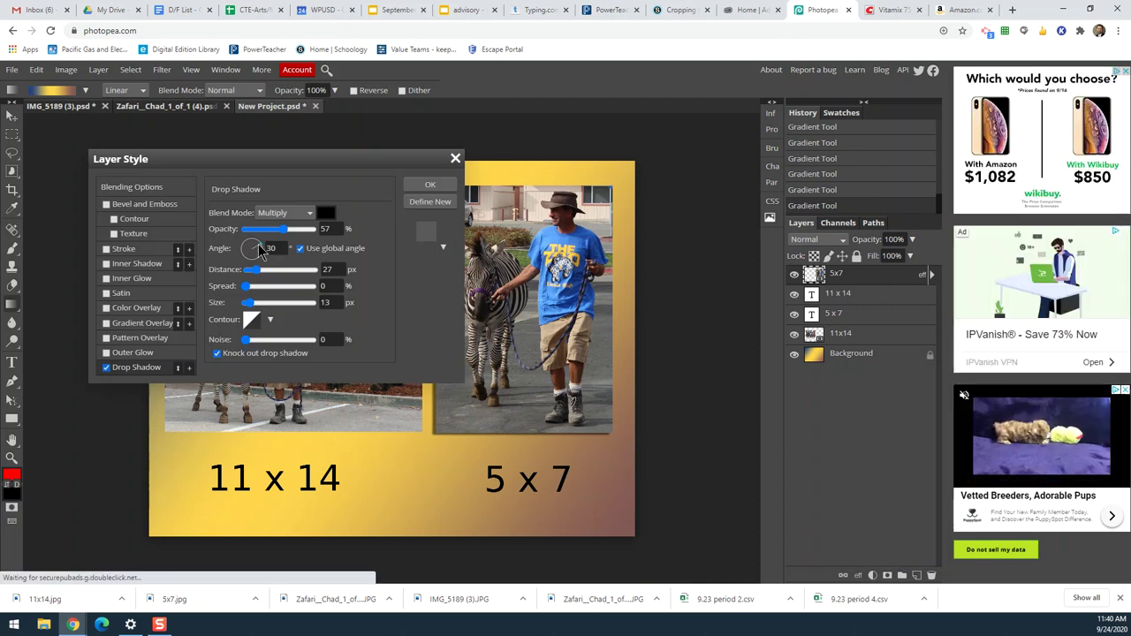
{"action": "left_click_drag", "start_coordinate": [255, 251], "coordinate": [258, 309]}
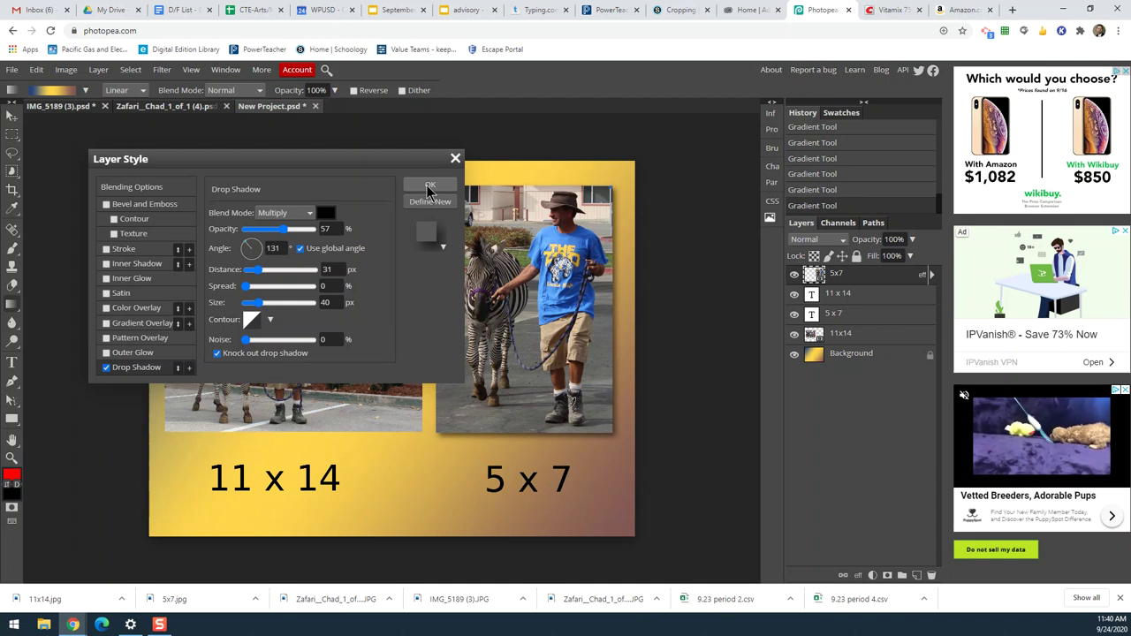
{"action": "left_click", "coordinate": [429, 188]}
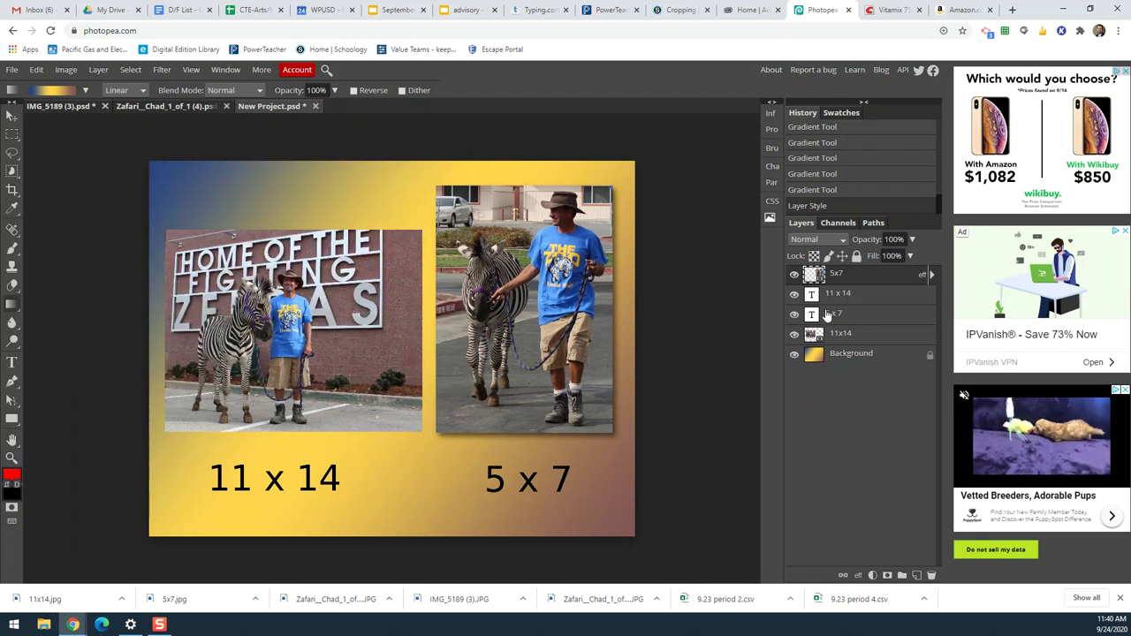
Step: Try moving the 5x7 photo's drop shadow onto the 11 x 14 text layer, and return it to the photo layer
{"action": "left_click", "coordinate": [931, 278]}
{"action": "left_click", "coordinate": [931, 277]}
{"action": "left_click", "coordinate": [931, 276]}
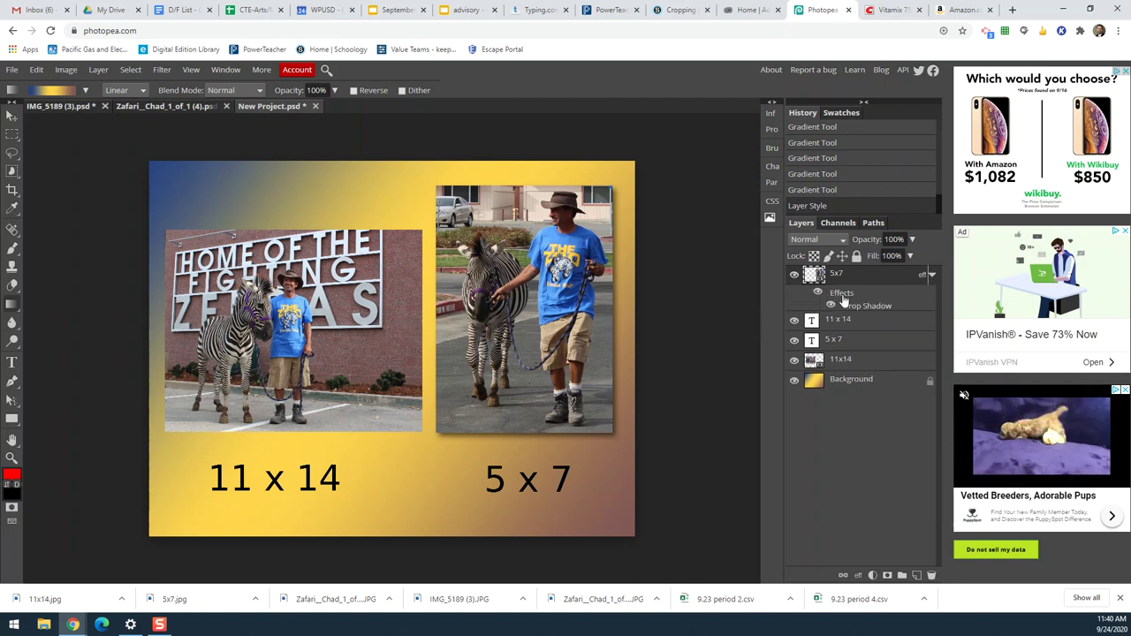
{"action": "left_click_drag", "start_coordinate": [841, 295], "coordinate": [843, 320]}
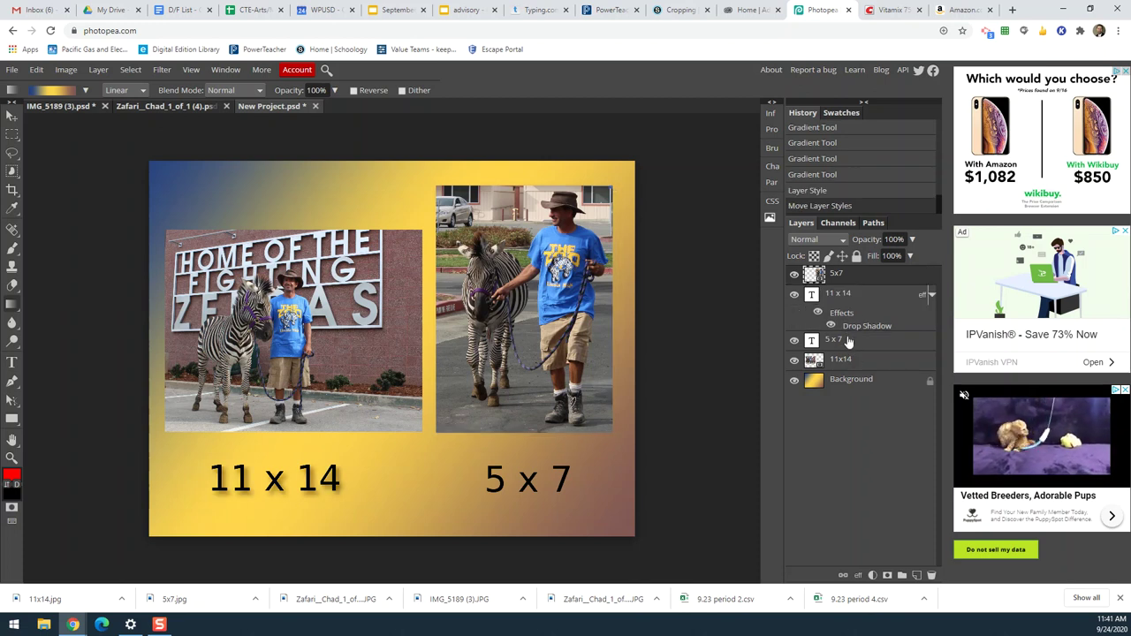
{"action": "left_click_drag", "start_coordinate": [843, 281], "coordinate": [844, 281]}
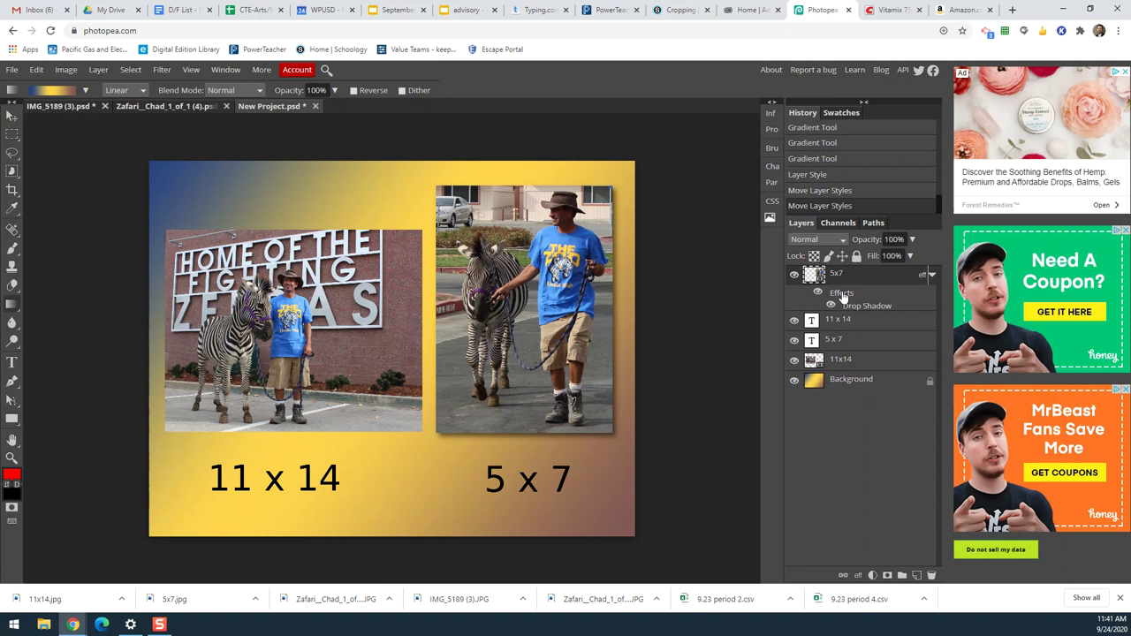
{"action": "left_click", "coordinate": [931, 275]}
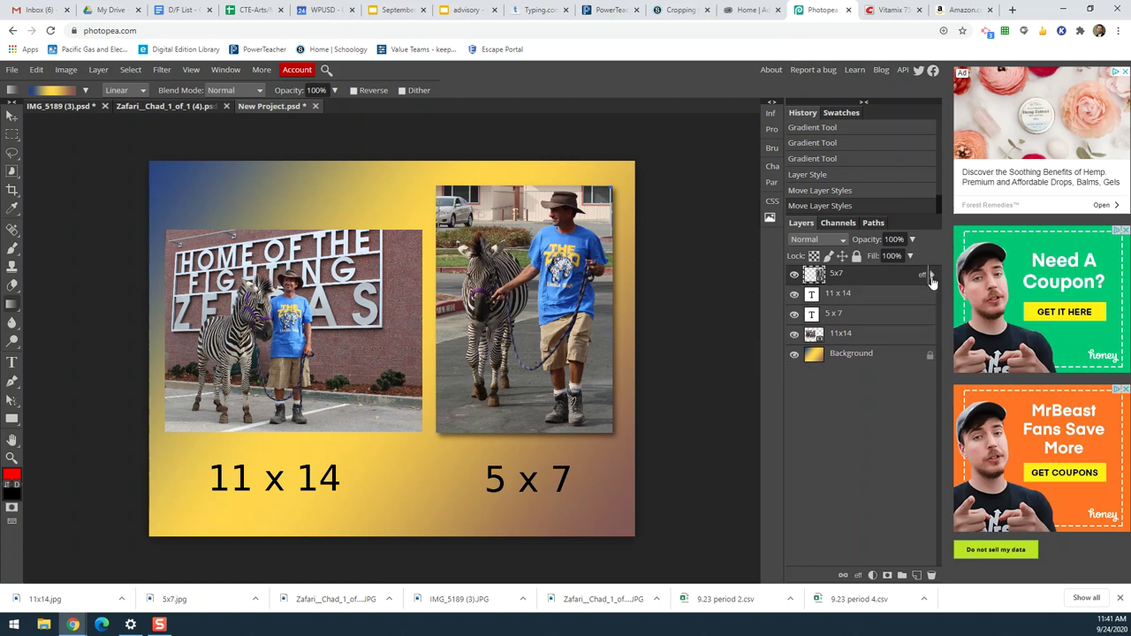
Step: Copy the 5x7 photo's drop shadow to the 11 x 14 and 5 x 7 text layers and the 11x14 photo layer, undoing any accidental layer duplicate
{"action": "left_click", "coordinate": [930, 276]}
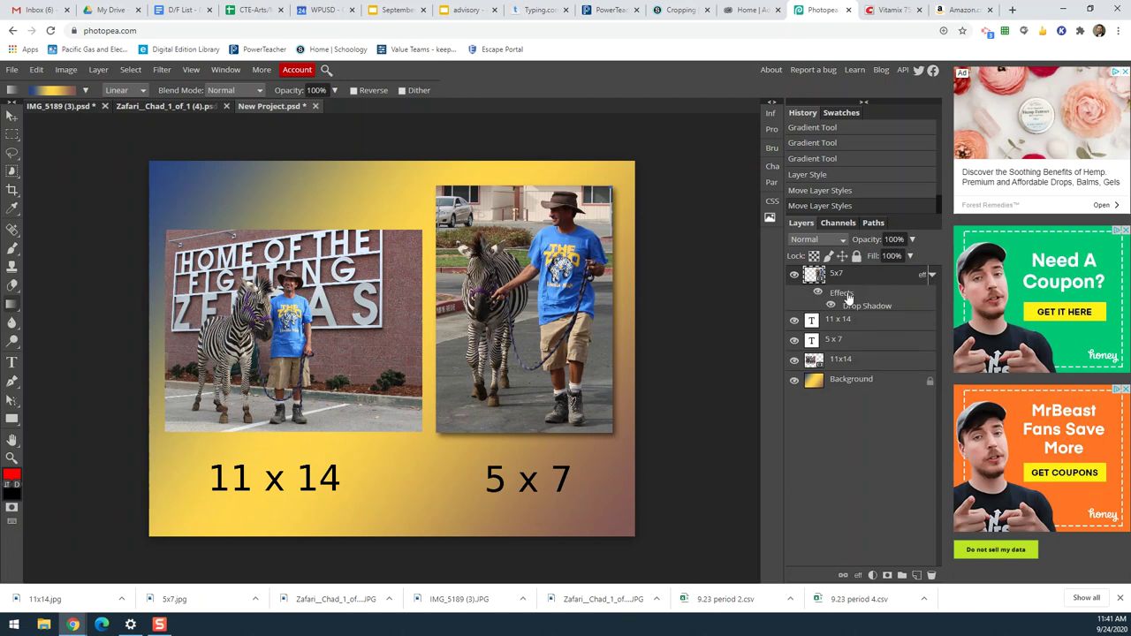
{"action": "left_click_drag", "start_coordinate": [846, 299], "coordinate": [849, 329]}
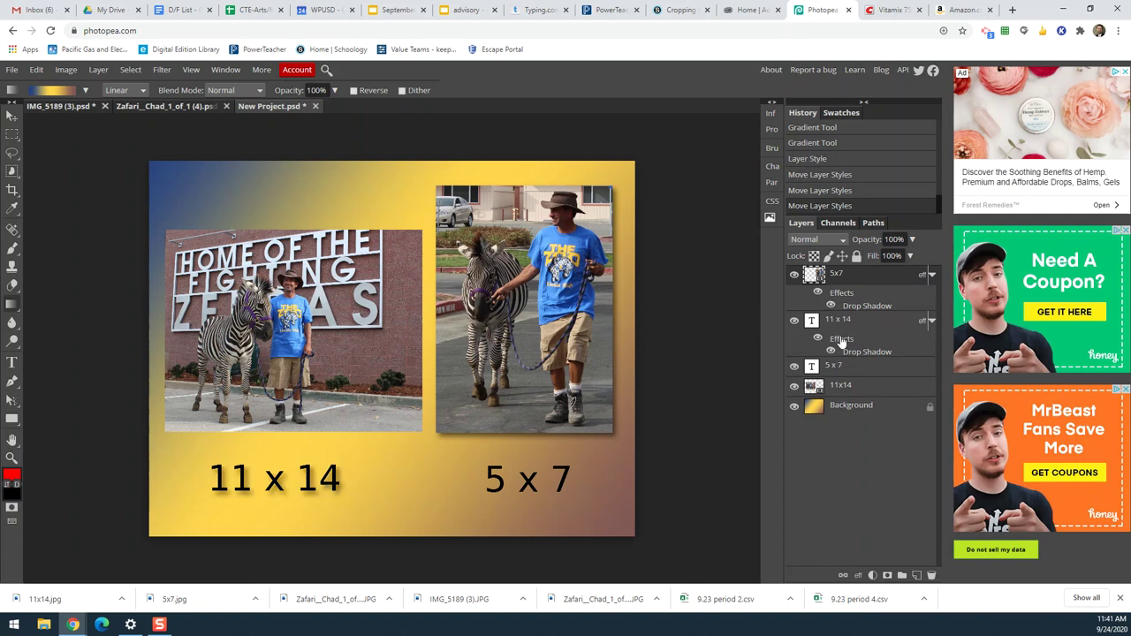
{"action": "left_click_drag", "start_coordinate": [842, 342], "coordinate": [839, 418]}
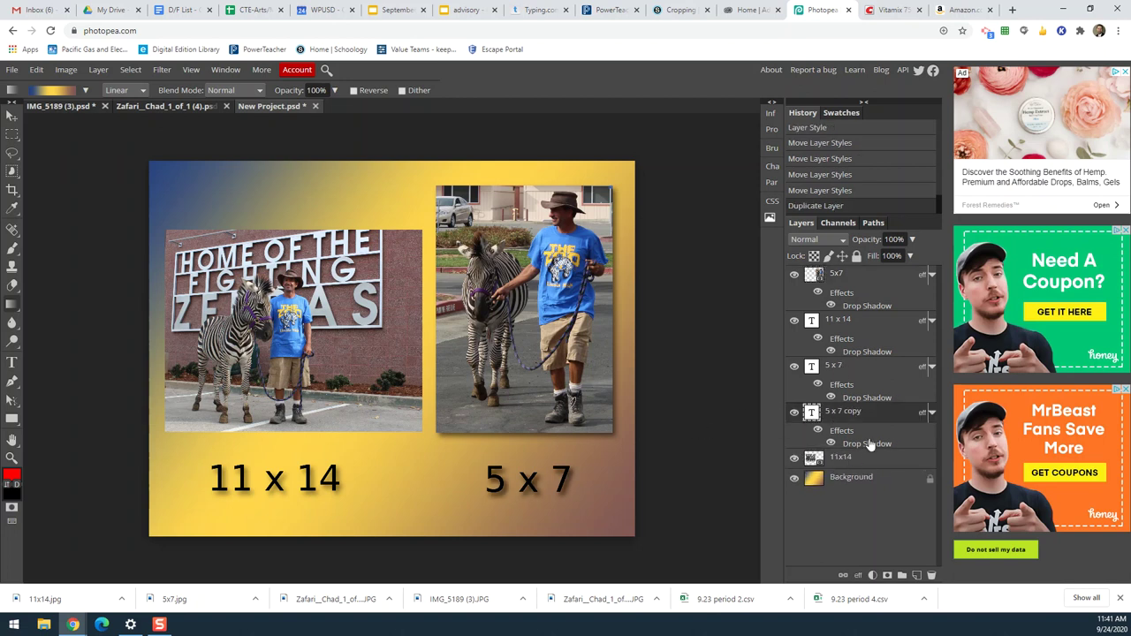
{"action": "key", "text": "ctrl+z"}
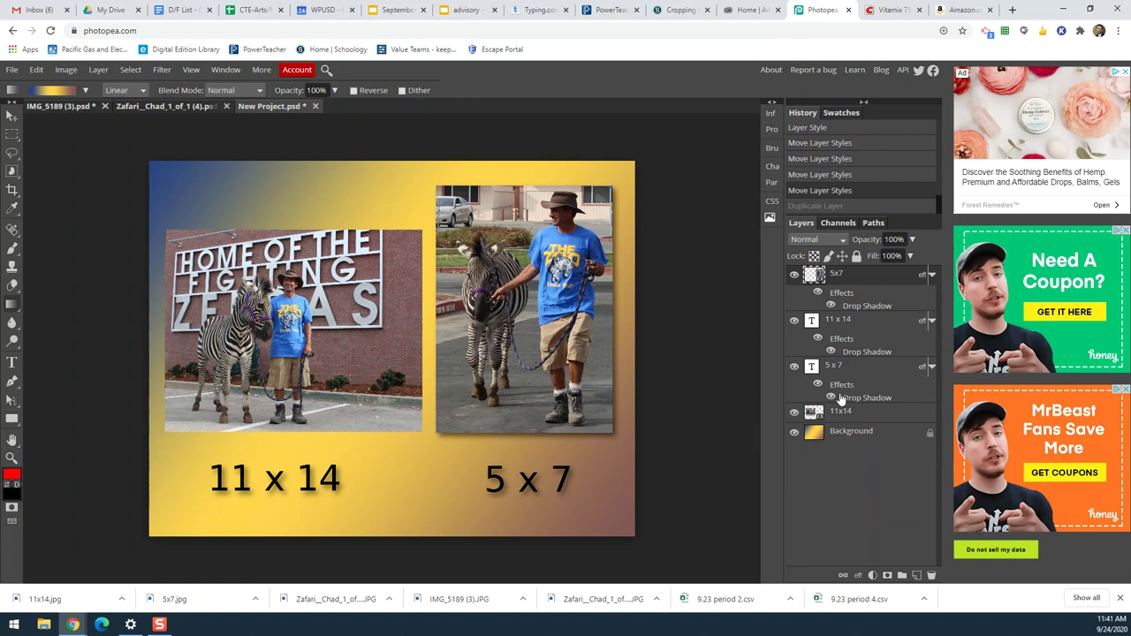
{"action": "left_click_drag", "start_coordinate": [842, 389], "coordinate": [852, 427]}
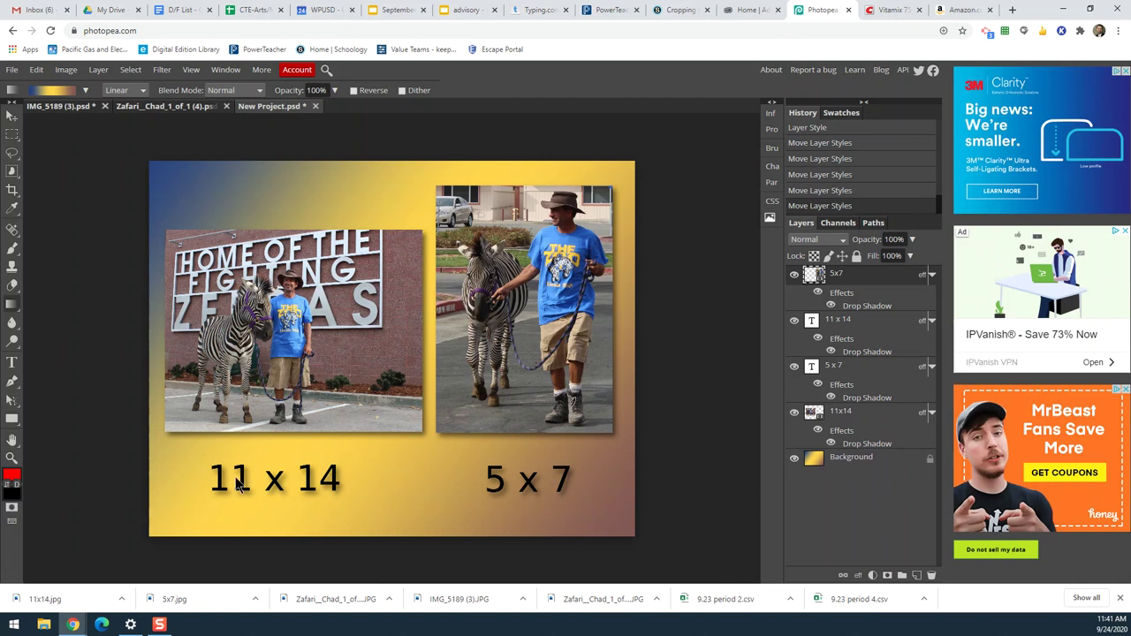
Step: Export the finished document as a JPG named "cropping assignment" in Downloads
{"action": "left_click", "coordinate": [12, 70]}
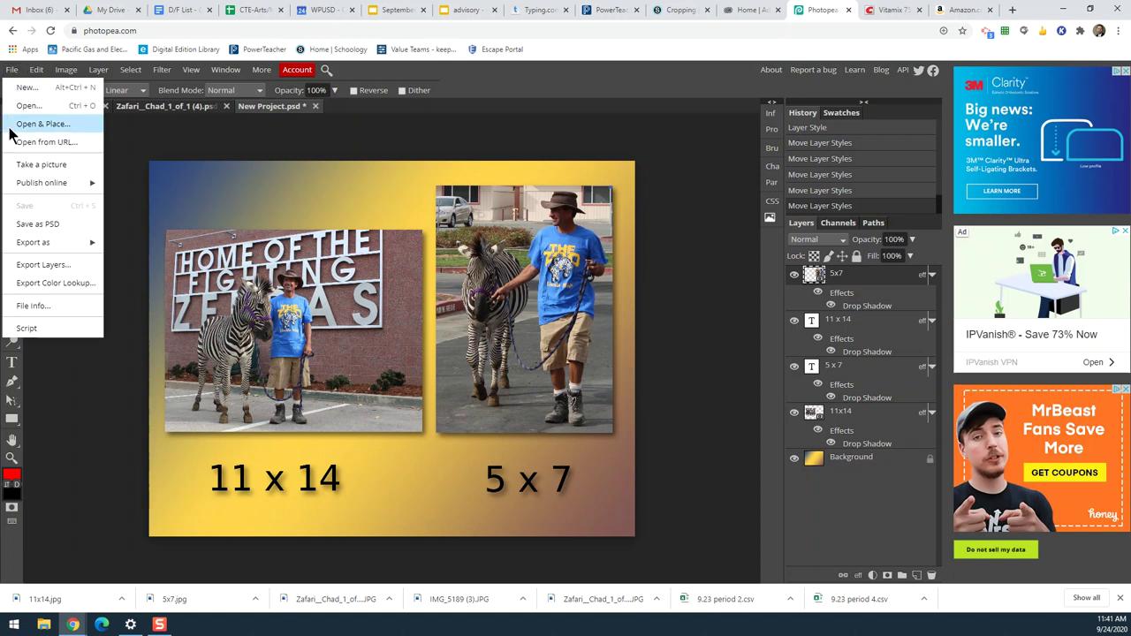
{"action": "mouse_move", "coordinate": [45, 246]}
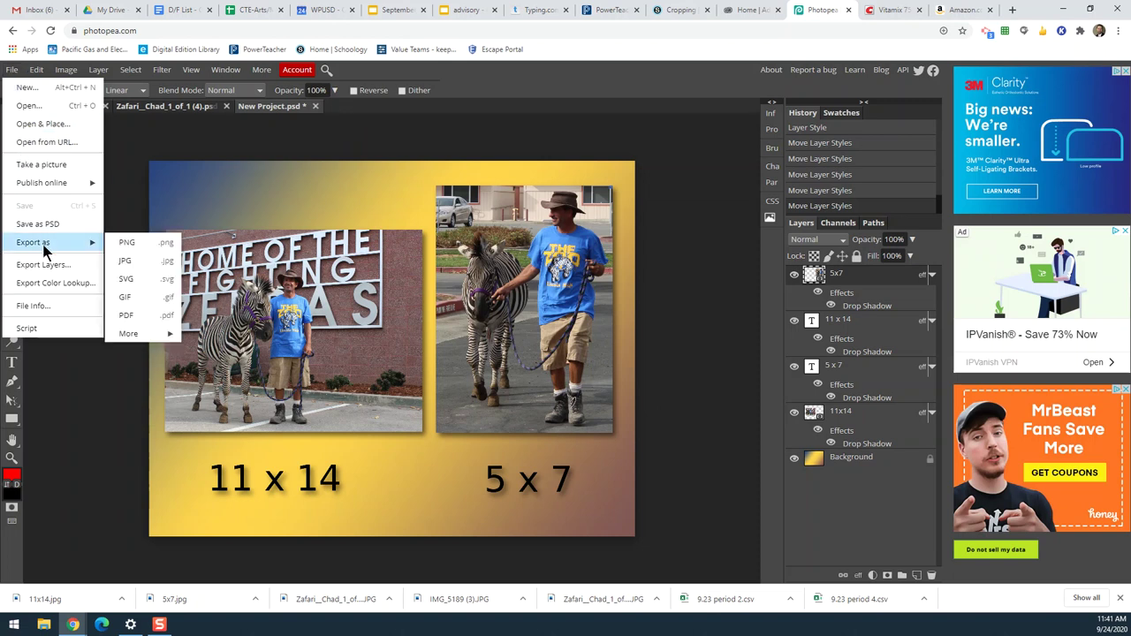
{"action": "left_click", "coordinate": [152, 260]}
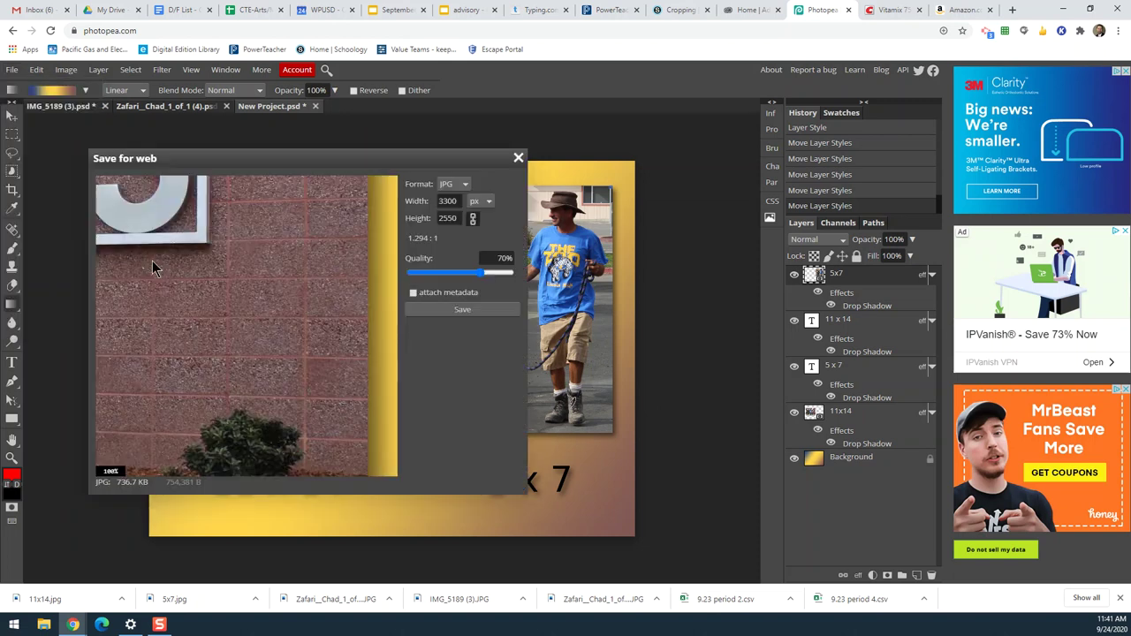
{"action": "left_click", "coordinate": [469, 309]}
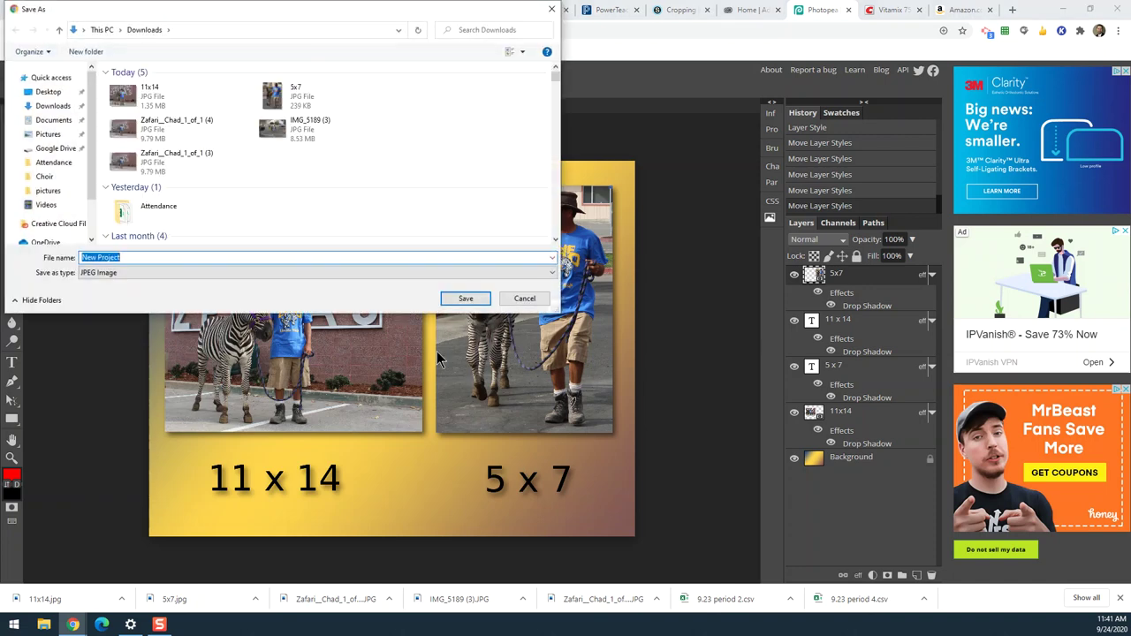
{"action": "type", "text": "cropping assignment"}
{"action": "left_click", "coordinate": [468, 301]}
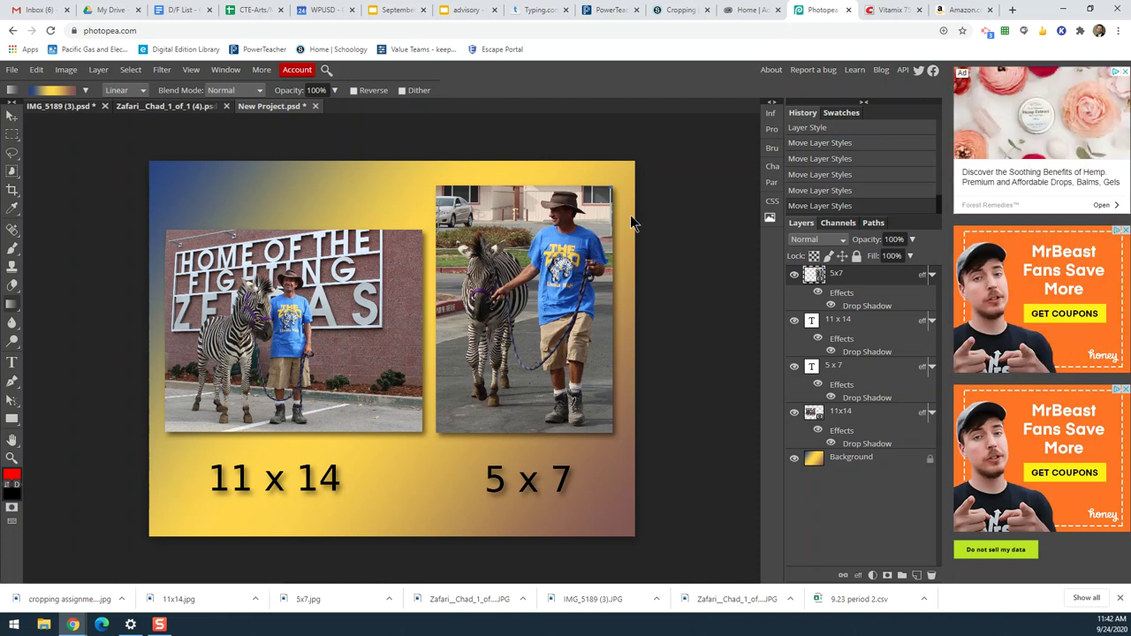
Step: Switch to the Schoology Cropping assignment and examine the enlarged upload.PNG picture to see where a file is attached in the Upload dialog
{"action": "left_click", "coordinate": [673, 9]}
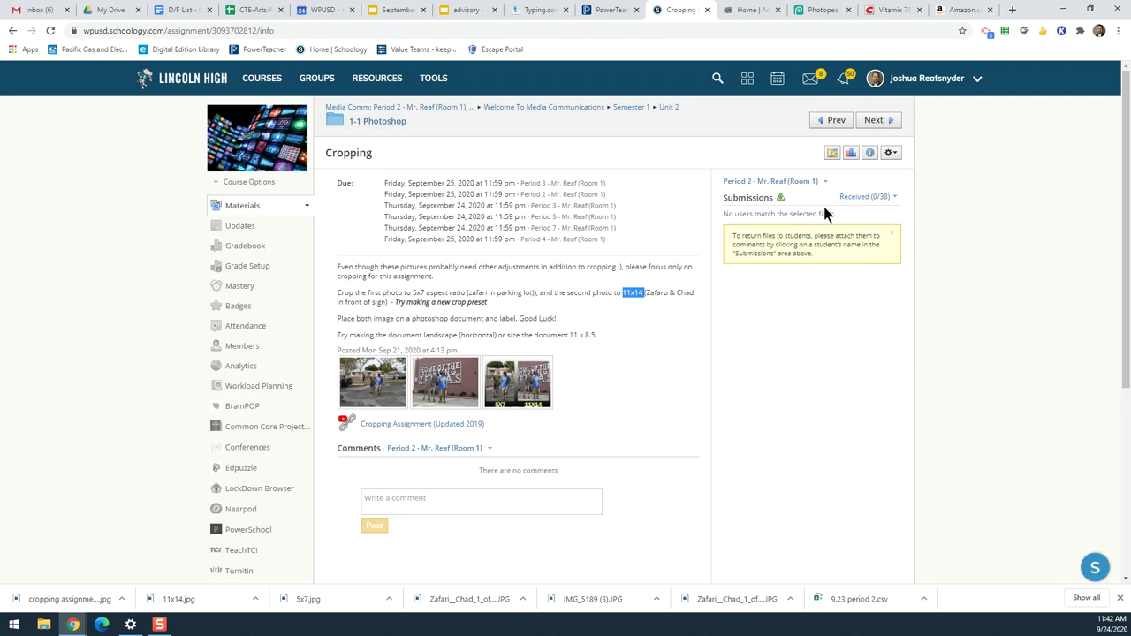
{"action": "left_click", "coordinate": [15, 625]}
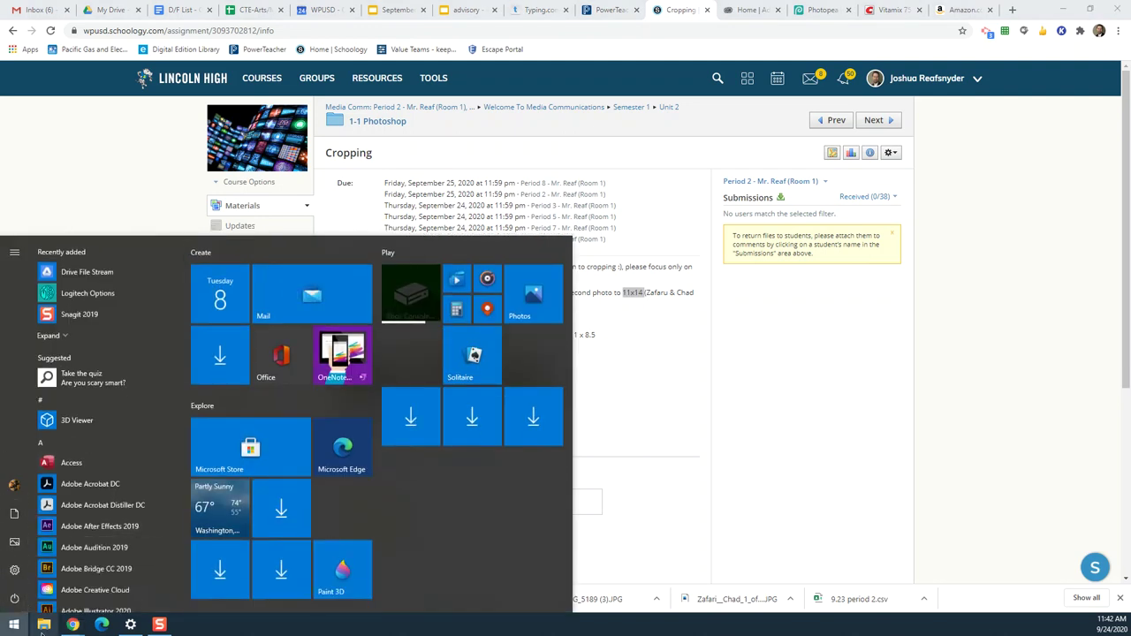
{"action": "left_click", "coordinate": [42, 625]}
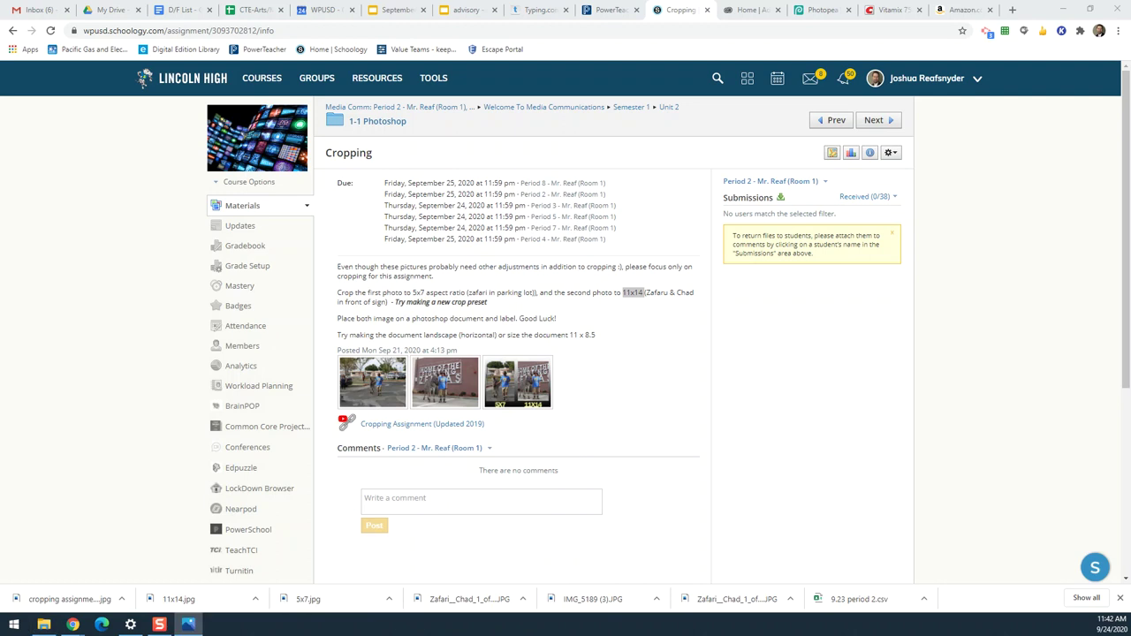
{"action": "left_click_drag", "start_coordinate": [151, 83], "coordinate": [461, 74]}
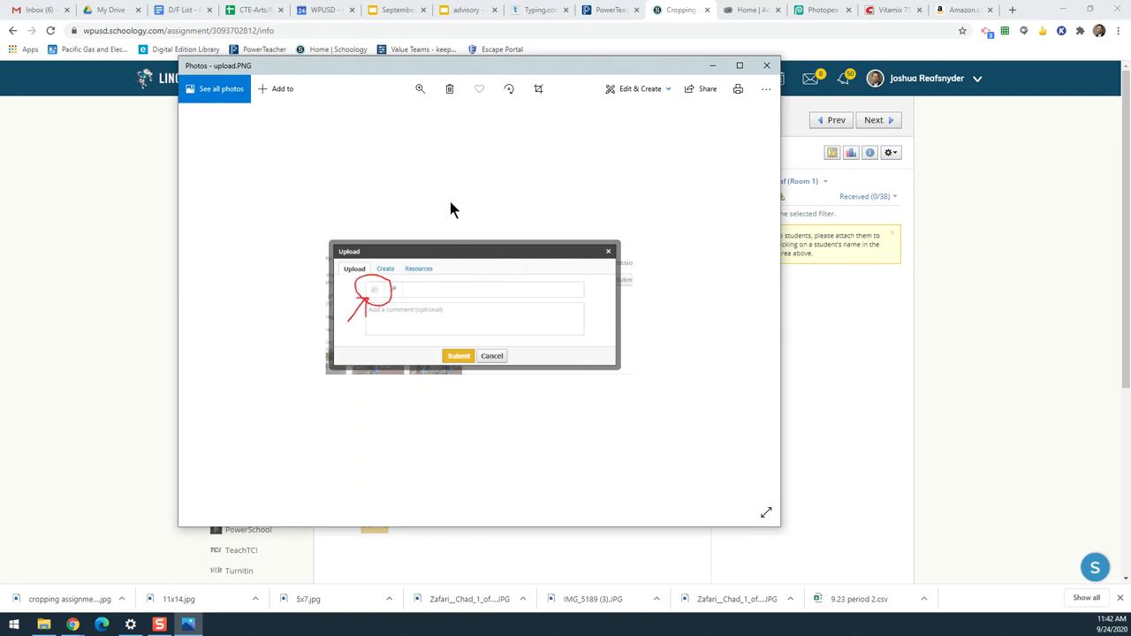
{"action": "left_click_drag", "start_coordinate": [366, 118], "coordinate": [402, 125]}
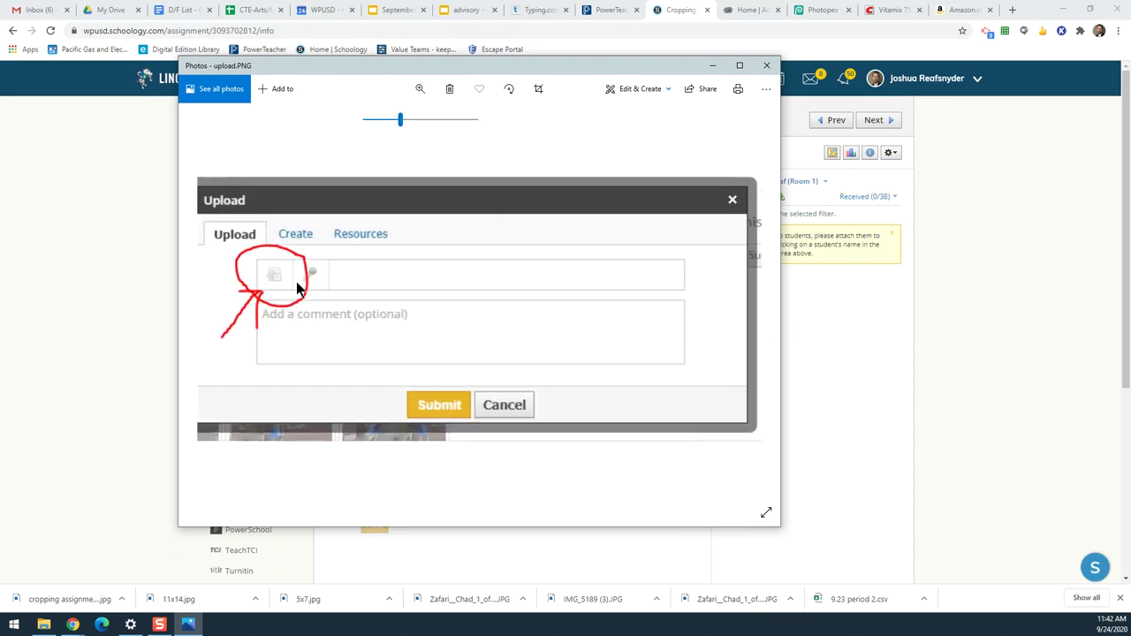
{"action": "left_click", "coordinate": [766, 65]}
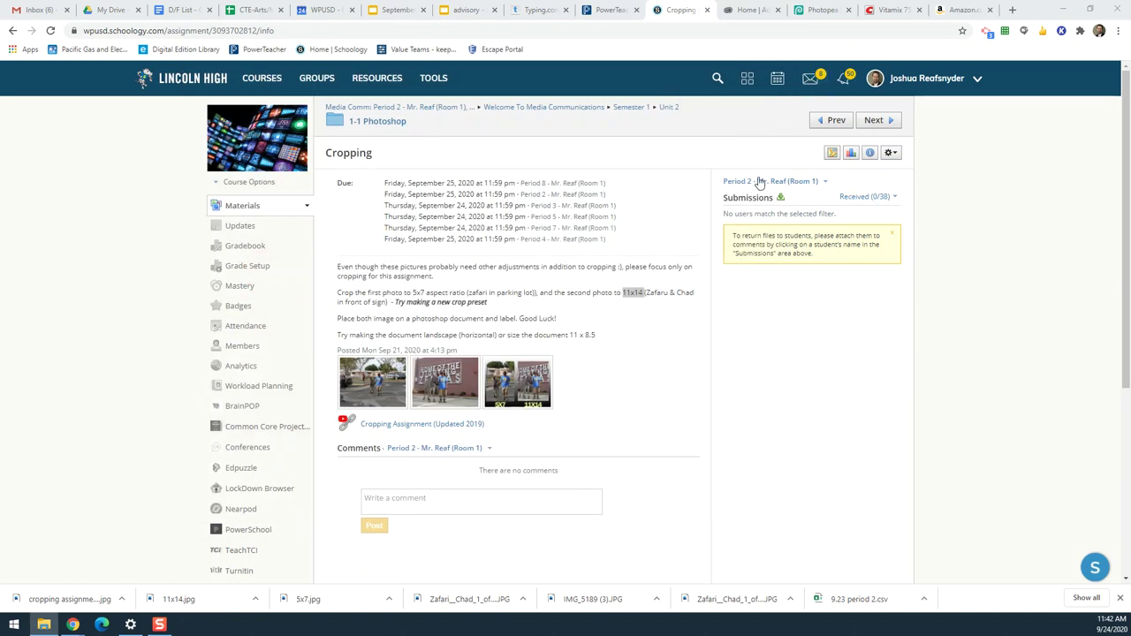
Step: Start a new Schoology message, attach cropping assignment.jpg from Downloads, and cancel the message
{"action": "left_click", "coordinate": [809, 85]}
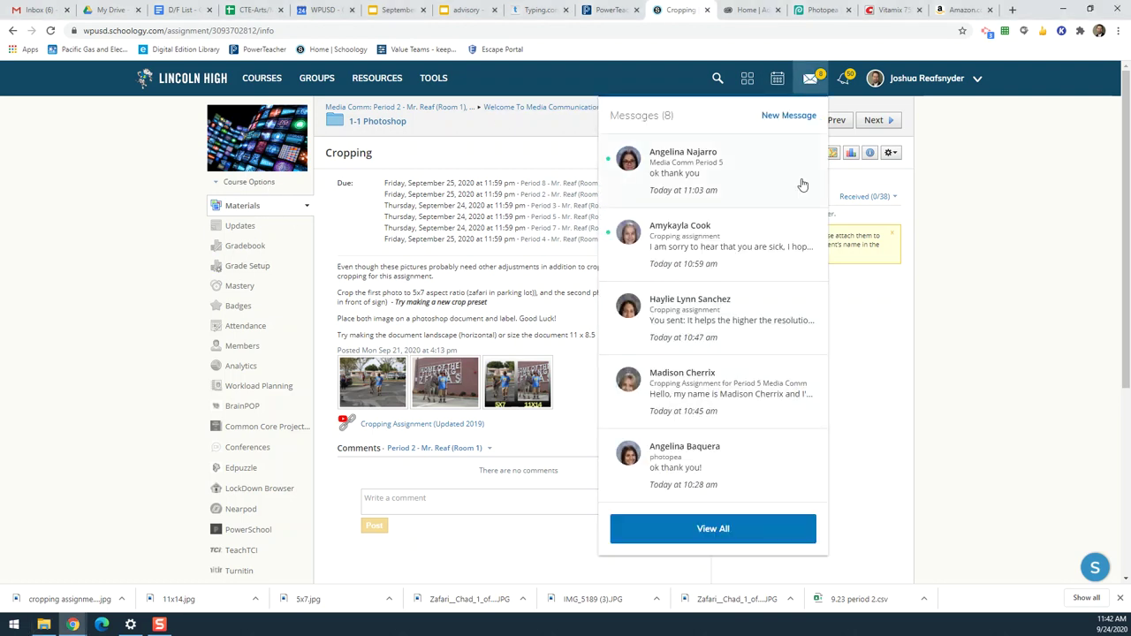
{"action": "left_click", "coordinate": [791, 117]}
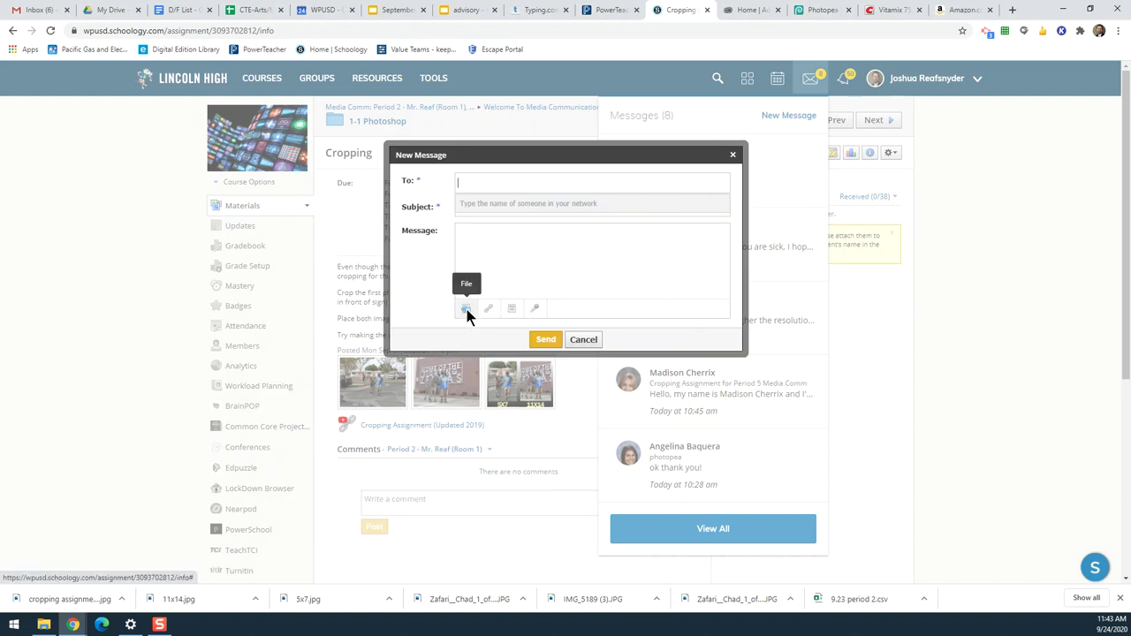
{"action": "left_click", "coordinate": [466, 310]}
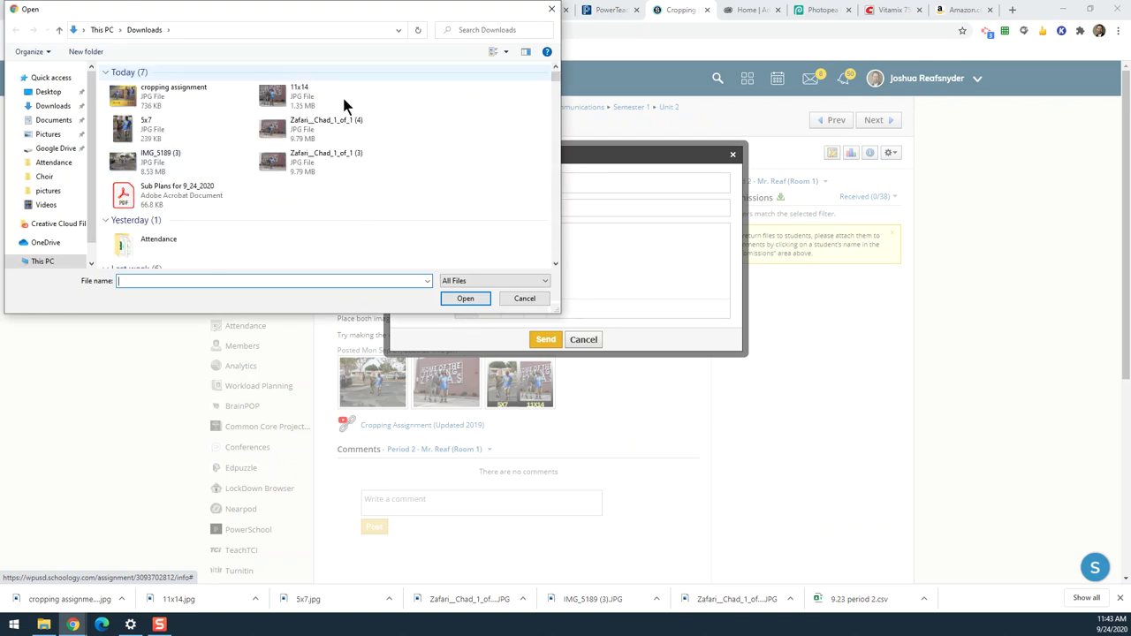
{"action": "left_click", "coordinate": [160, 100]}
{"action": "left_click", "coordinate": [453, 300]}
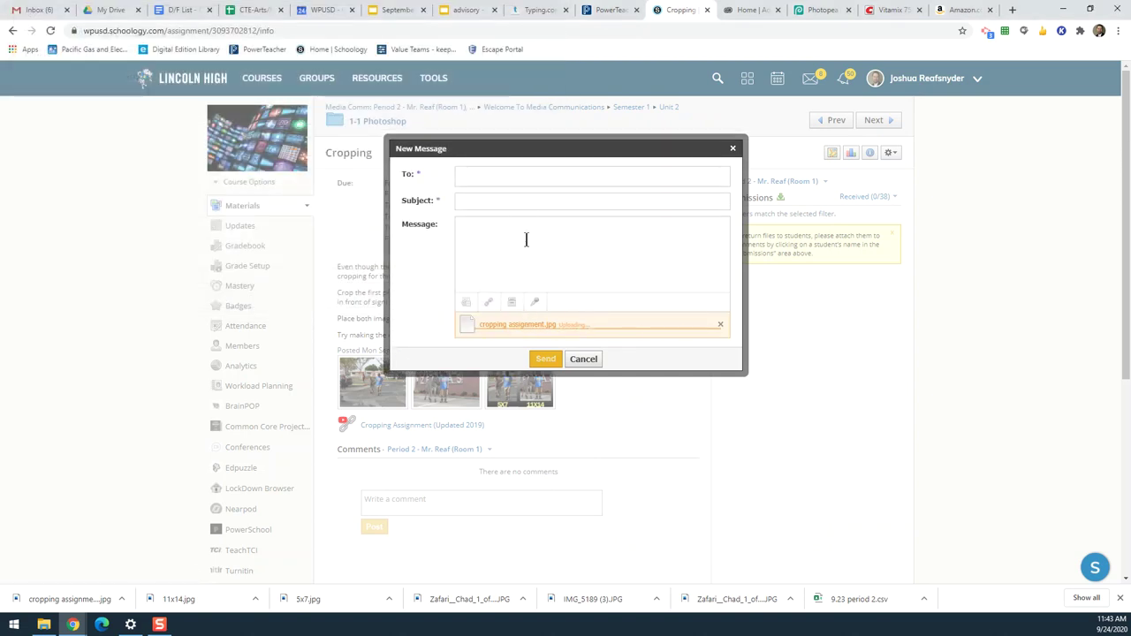
{"action": "left_click", "coordinate": [583, 359]}
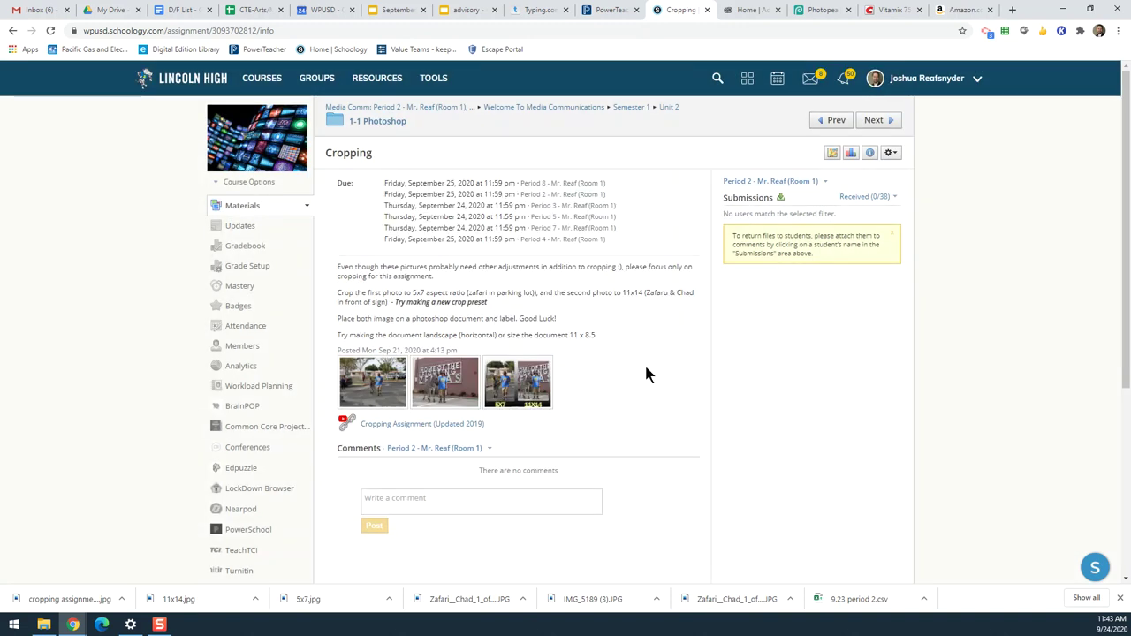